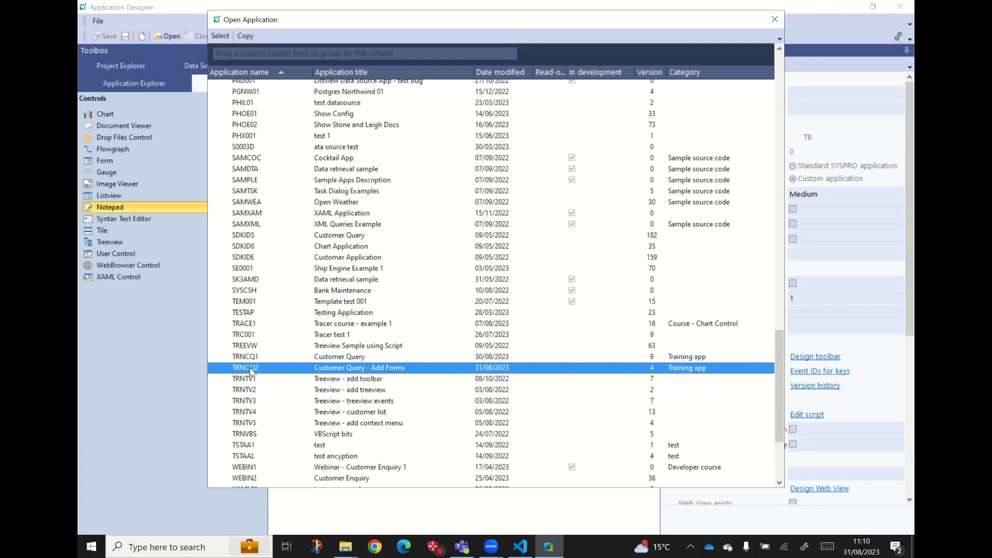
In the TRNCQ2 application, add a notepad pane titled "Help Text" that is shown as a dialog box
{"action": "double_click", "coordinate": [251, 369]}
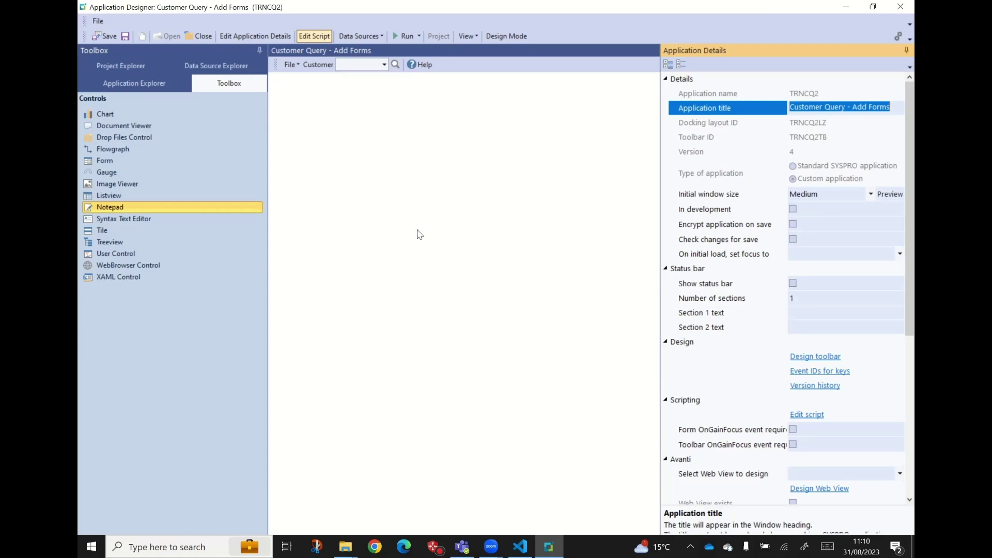
{"action": "left_click", "coordinate": [114, 211]}
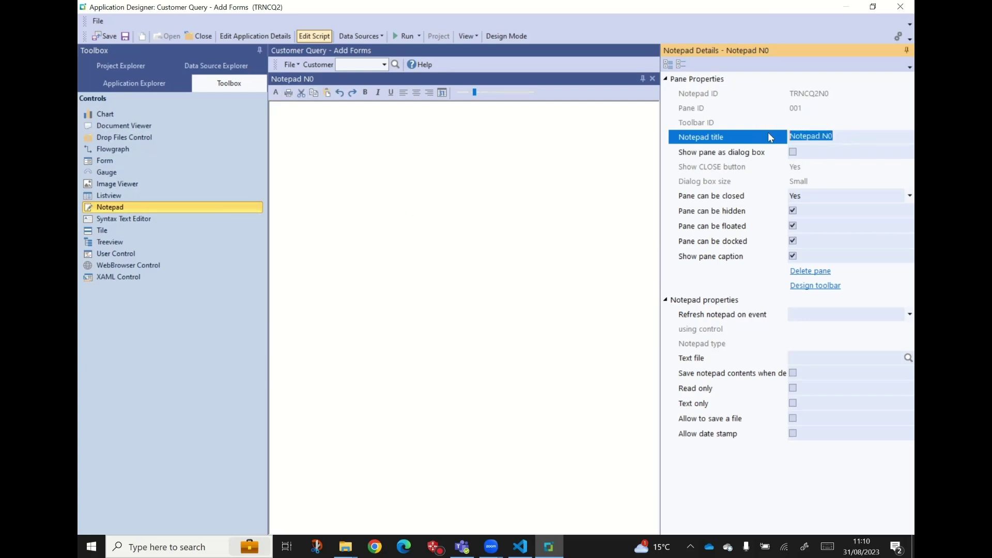
{"action": "type", "text": "Help Text"}
{"action": "key", "text": "Tab"}
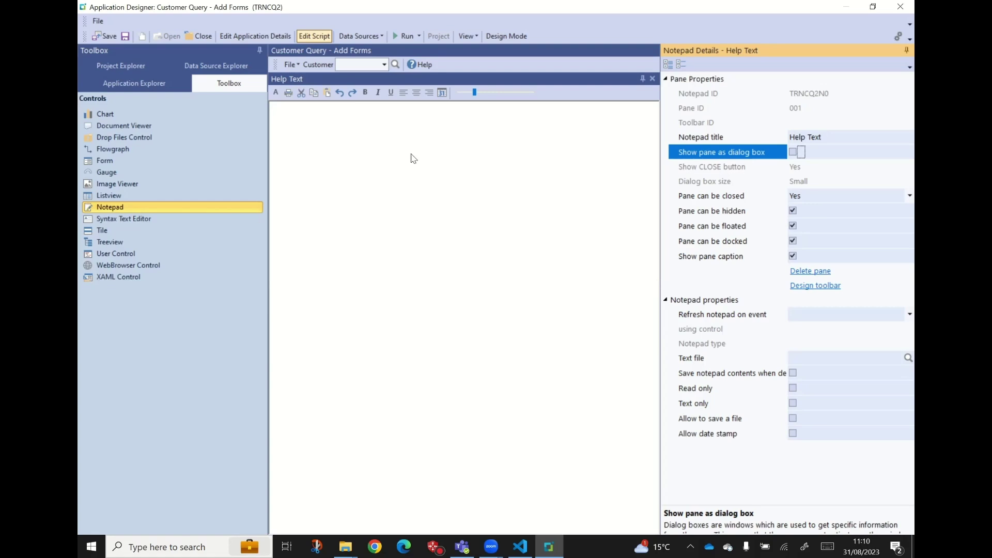
{"action": "left_click", "coordinate": [793, 153]}
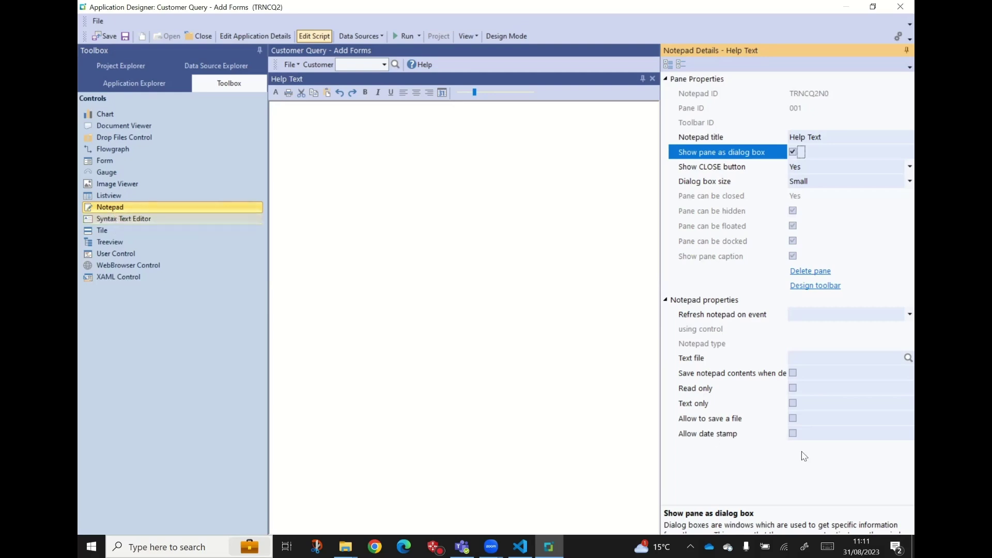
Write a bold "Customer Help" heading in the notepad, followed by "Display key customer info." and instructions for entering or browsing for a customer
{"action": "left_click", "coordinate": [288, 114]}
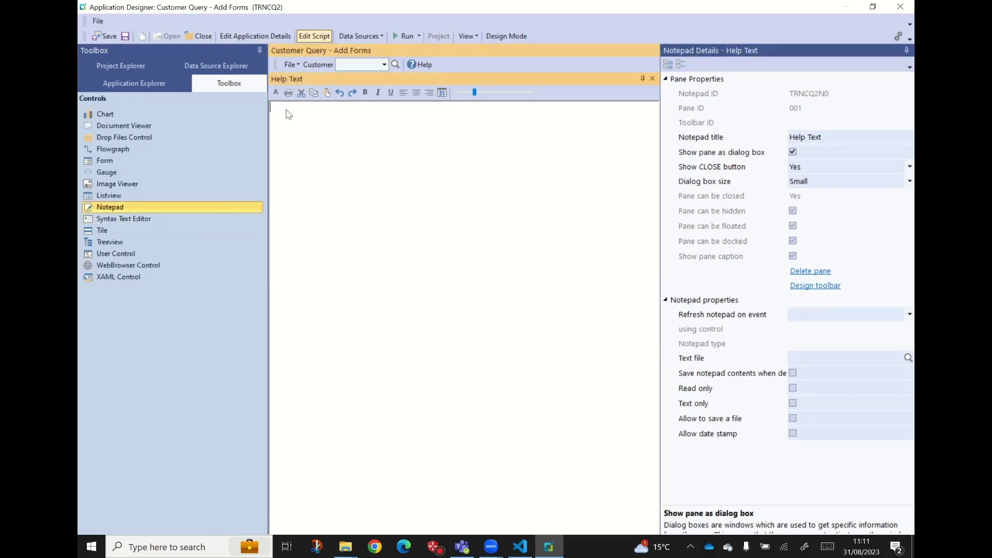
{"action": "type", "text": "Customer Help"}
{"action": "key", "text": "Return"}
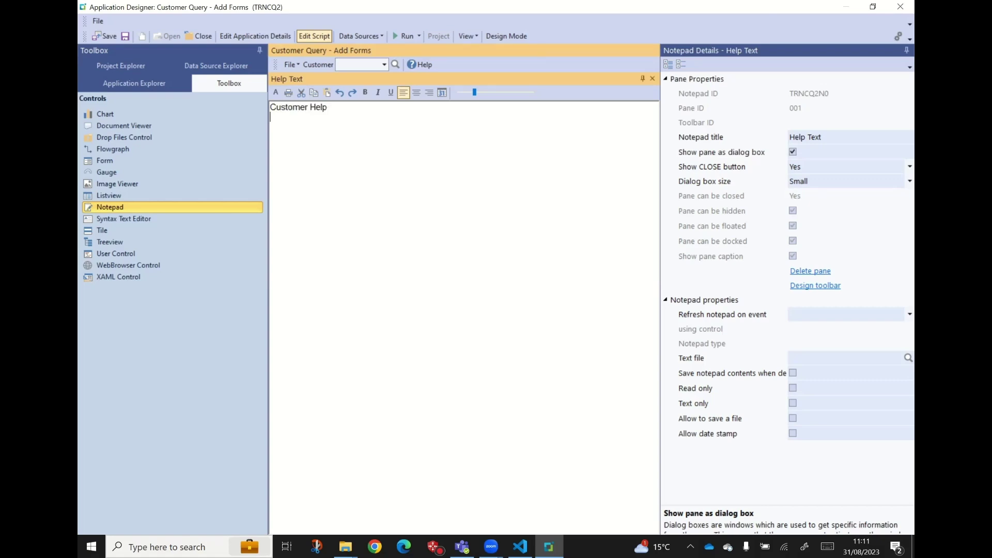
{"action": "type", "text": "Display key customer info. Enter a customer number in the combo box or browse for a customer and select it from ther list."}
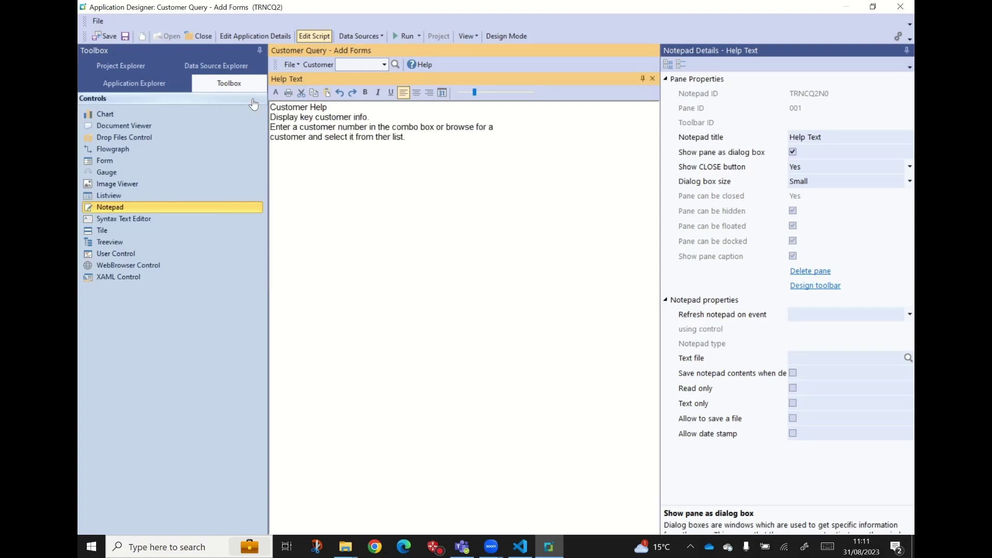
{"action": "left_click_drag", "start_coordinate": [329, 108], "coordinate": [270, 109]}
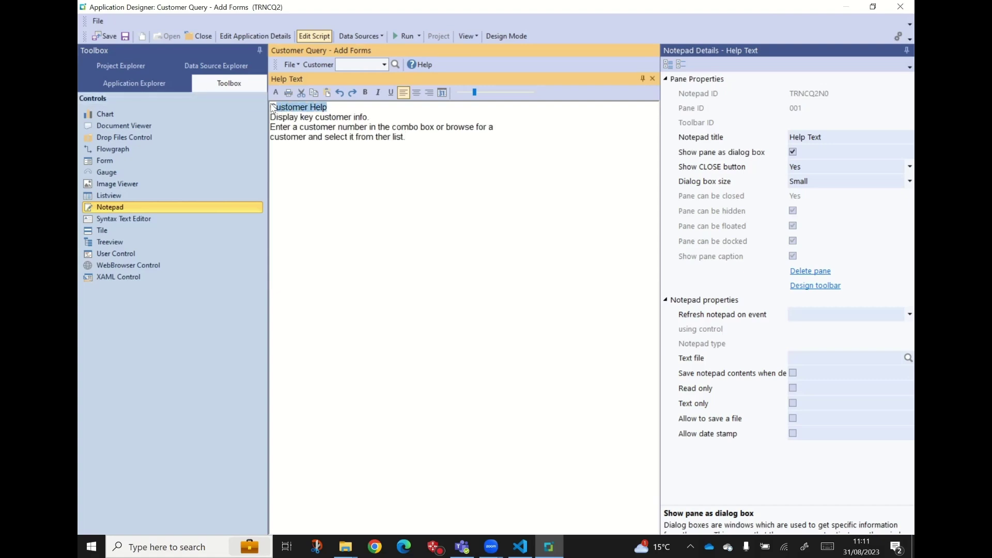
{"action": "left_click", "coordinate": [365, 93]}
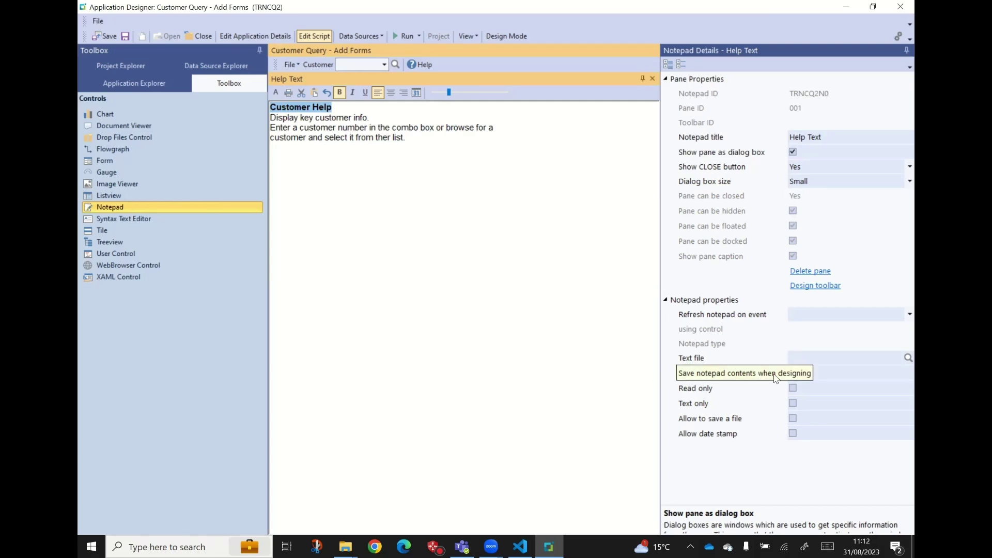
Set the Help Text notepad to save its contents when designing and make it read only
{"action": "left_click", "coordinate": [795, 375]}
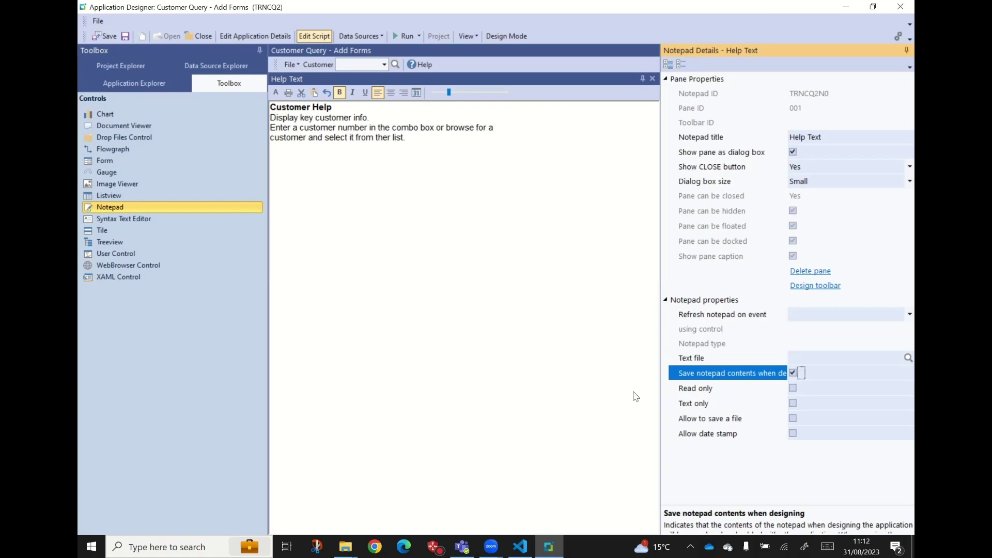
{"action": "left_click", "coordinate": [793, 388]}
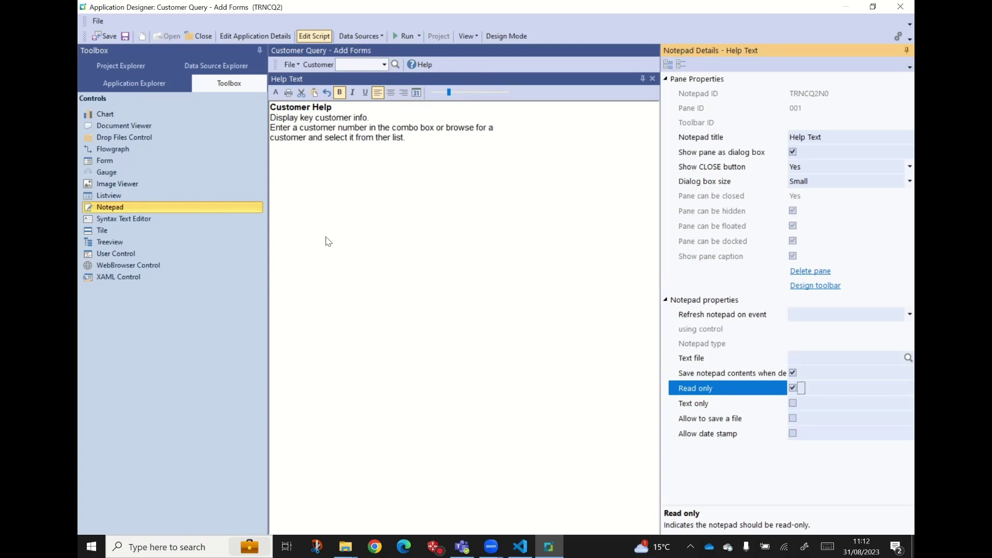
Expand the TRNCQ2LZ layout and its toolbar in the Application Explorer, widening it to examine the control names and IDs
{"action": "left_click", "coordinate": [132, 84]}
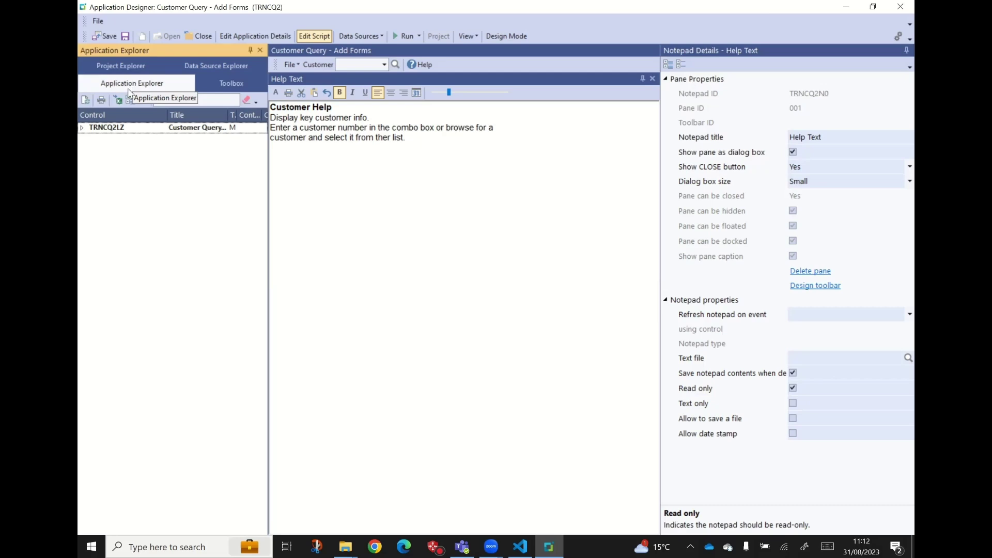
{"action": "left_click", "coordinate": [80, 130]}
{"action": "left_click", "coordinate": [81, 129]}
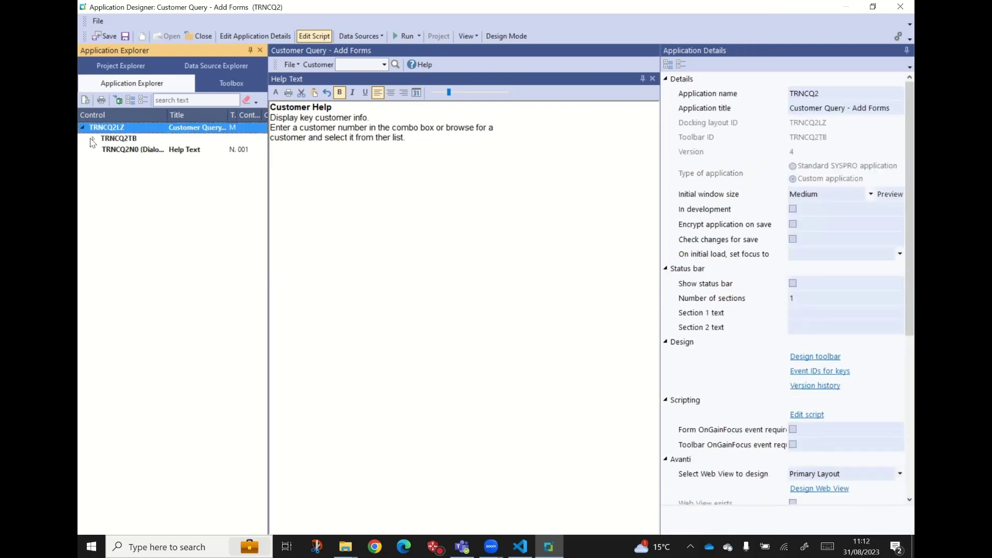
{"action": "left_click", "coordinate": [94, 141]}
{"action": "left_click", "coordinate": [94, 139]}
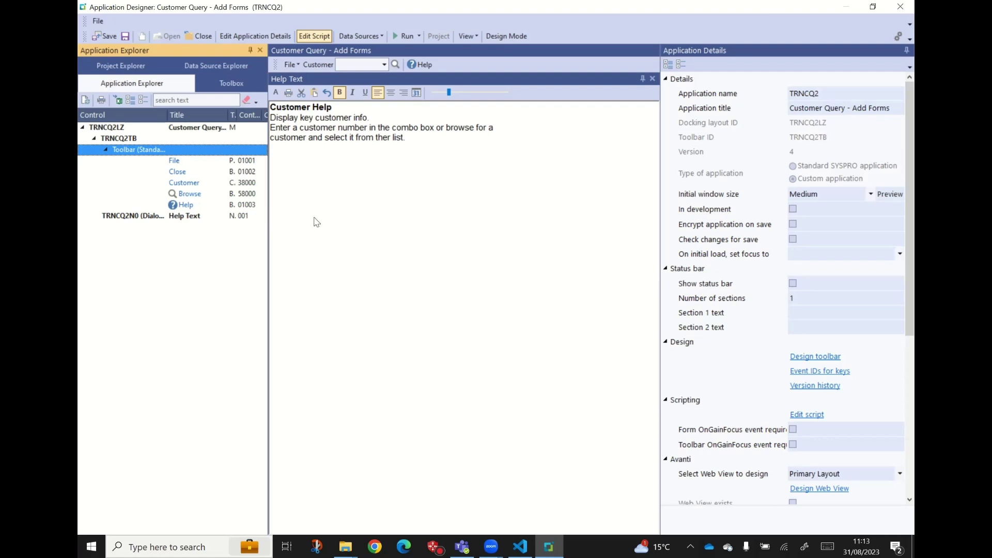
{"action": "left_click_drag", "start_coordinate": [268, 227], "coordinate": [327, 226]}
{"action": "mouse_move", "coordinate": [274, 115]}
{"action": "left_mouse_down"}
{"action": "mouse_move", "coordinate": [255, 115]}
{"action": "mouse_move", "coordinate": [288, 115]}
{"action": "left_mouse_up"}
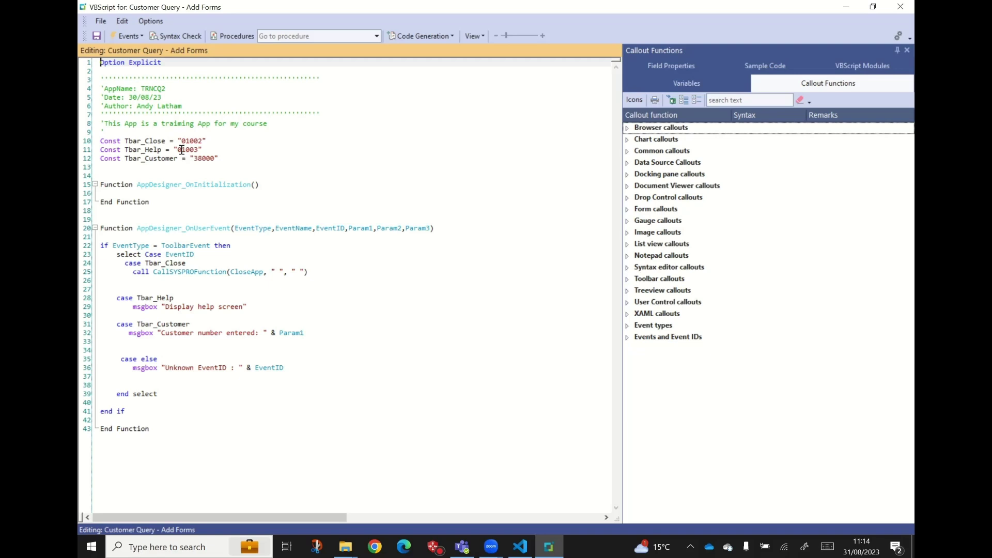
Replace the message box in the script's Tbar_Help case with the ShowDialogBox callout for TRNCQ2N0, and save the script
{"action": "left_click", "coordinate": [252, 307]}
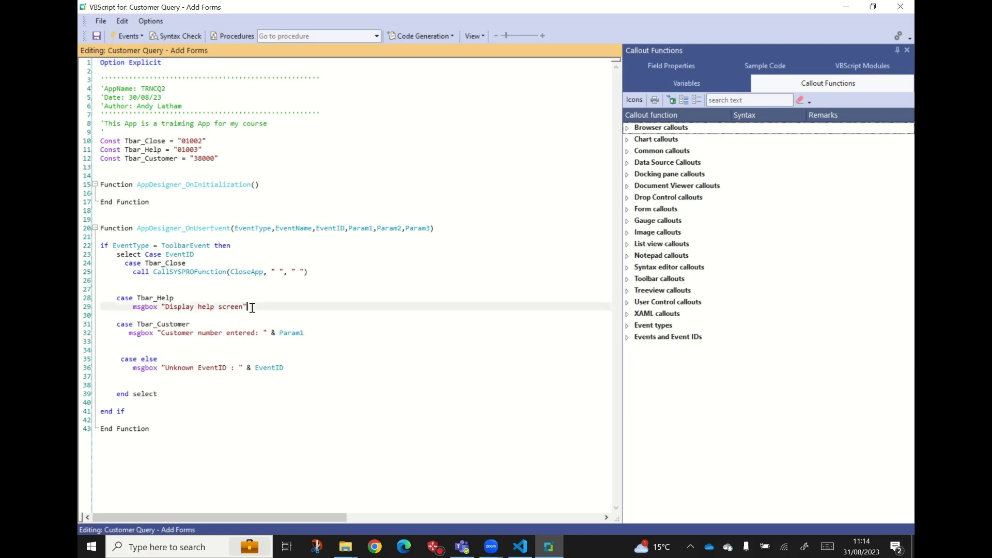
{"action": "left_click_drag", "start_coordinate": [252, 307], "coordinate": [130, 306]}
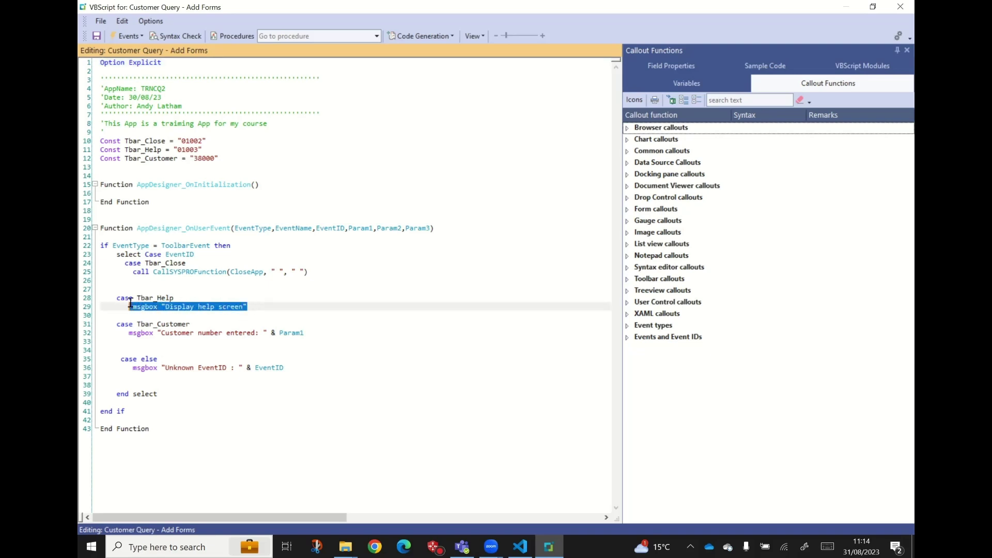
{"action": "key", "text": "Delete"}
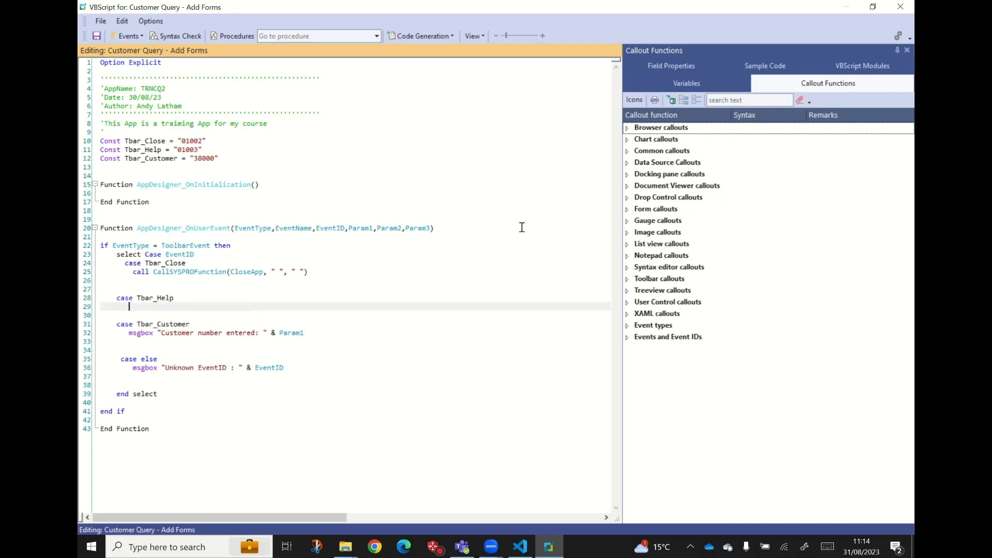
{"action": "left_click", "coordinate": [627, 151]}
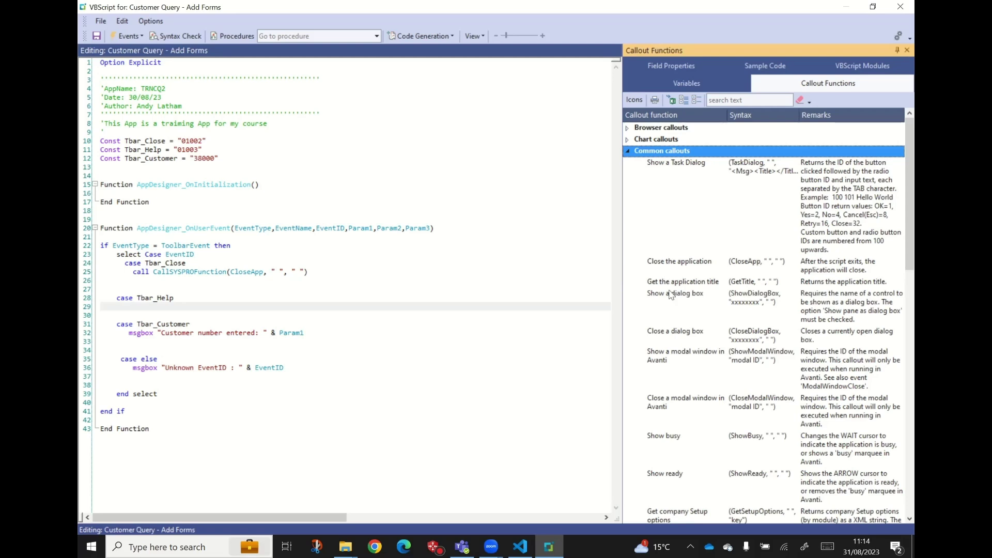
{"action": "left_click", "coordinate": [745, 300]}
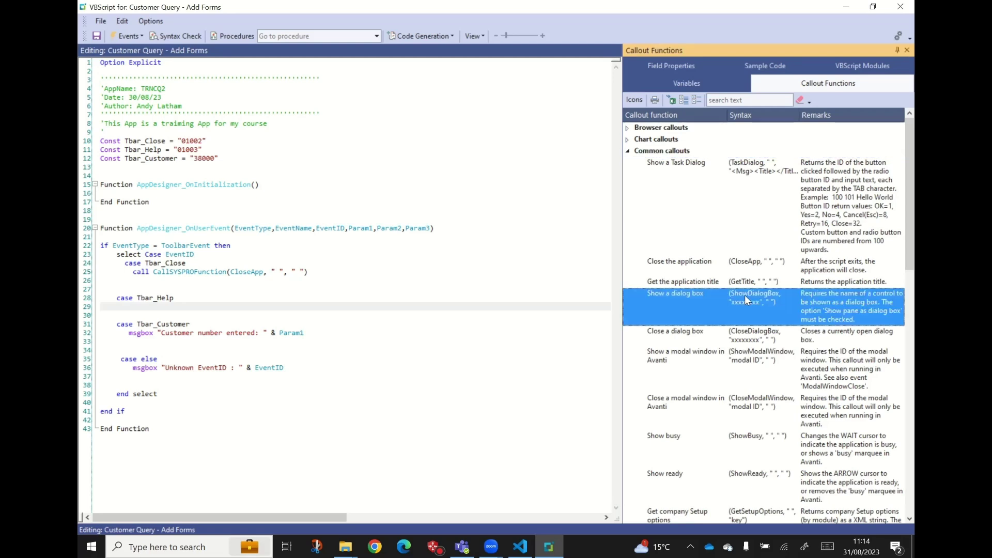
{"action": "left_click", "coordinate": [745, 296]}
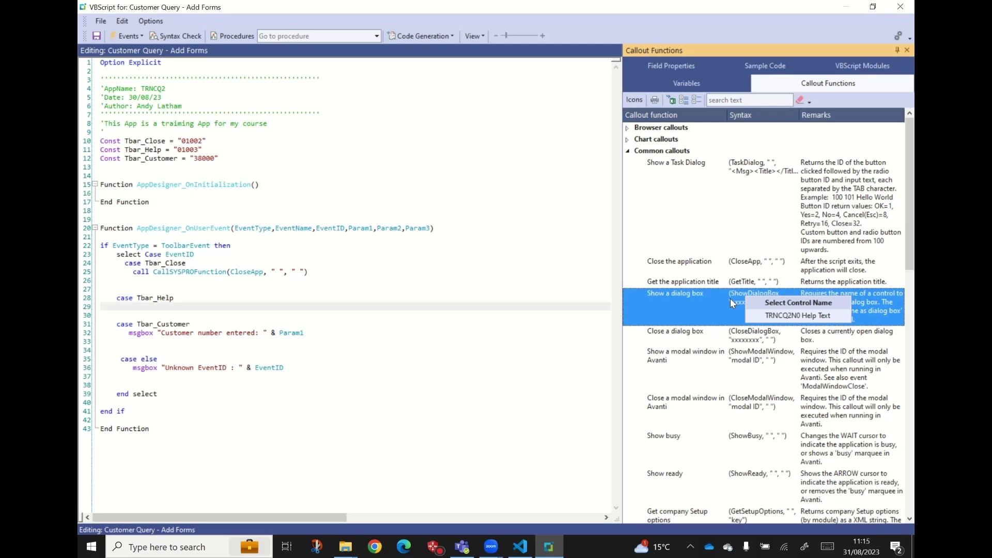
{"action": "left_click", "coordinate": [795, 314]}
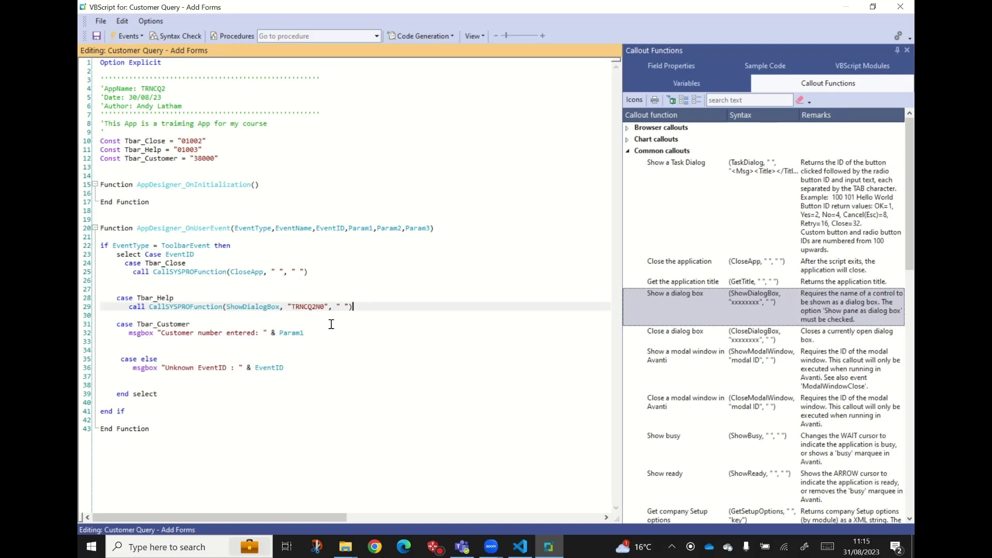
{"action": "left_click", "coordinate": [97, 35]}
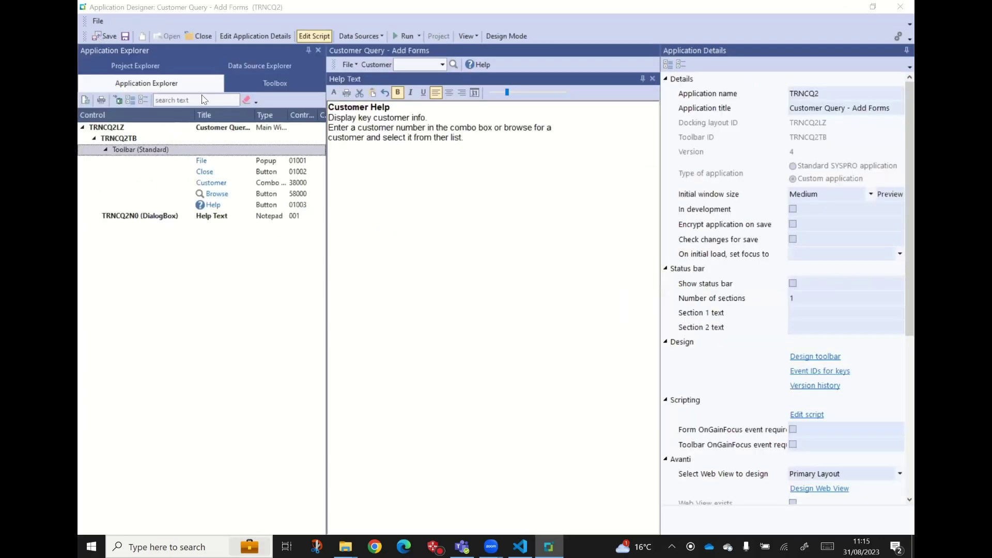
Run the application, saving its changes first, and test its Help button
{"action": "left_click", "coordinate": [406, 35]}
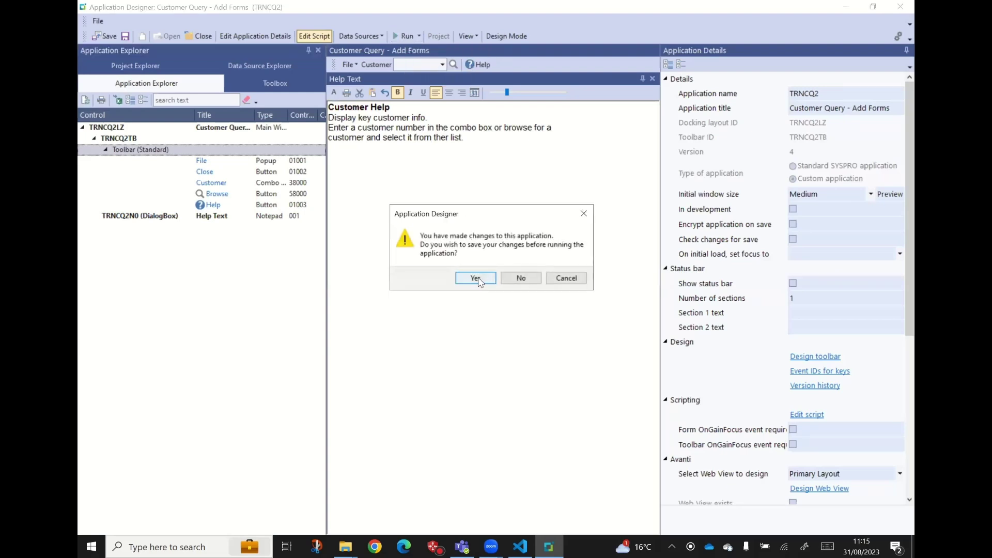
{"action": "left_click", "coordinate": [476, 278]}
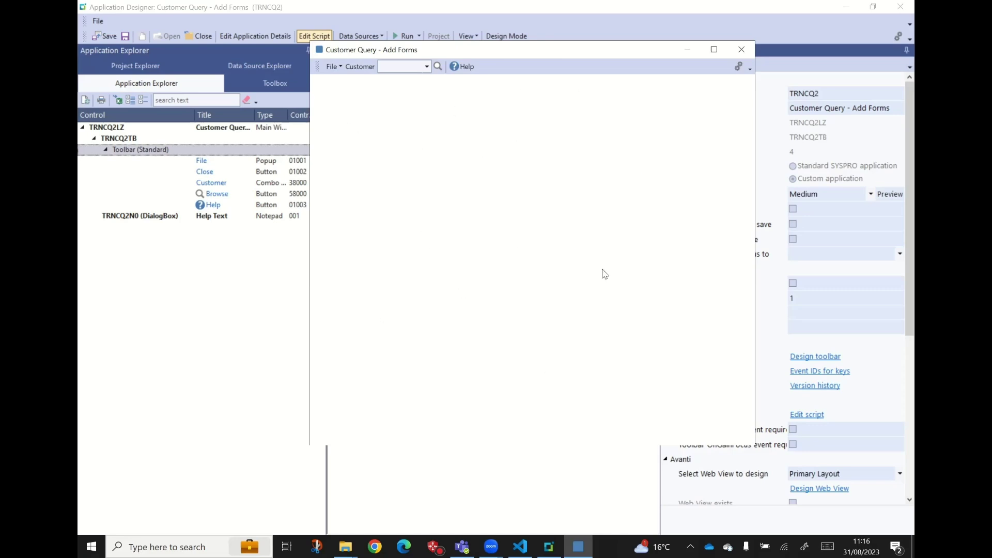
{"action": "left_click", "coordinate": [467, 70]}
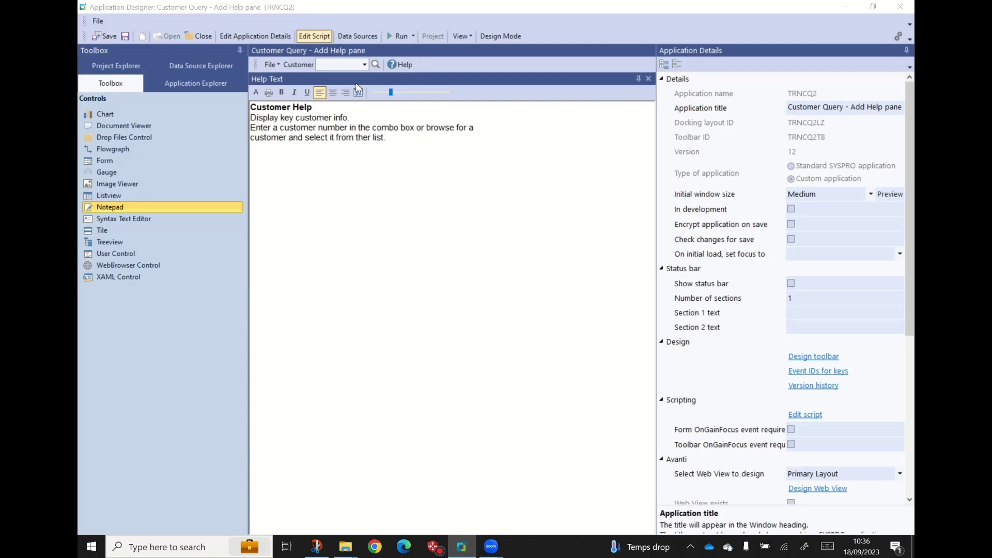
Set the application toolbar's Help button to show the dialog box TRNCQ2N0 (Help Text)
{"action": "left_click", "coordinate": [260, 35]}
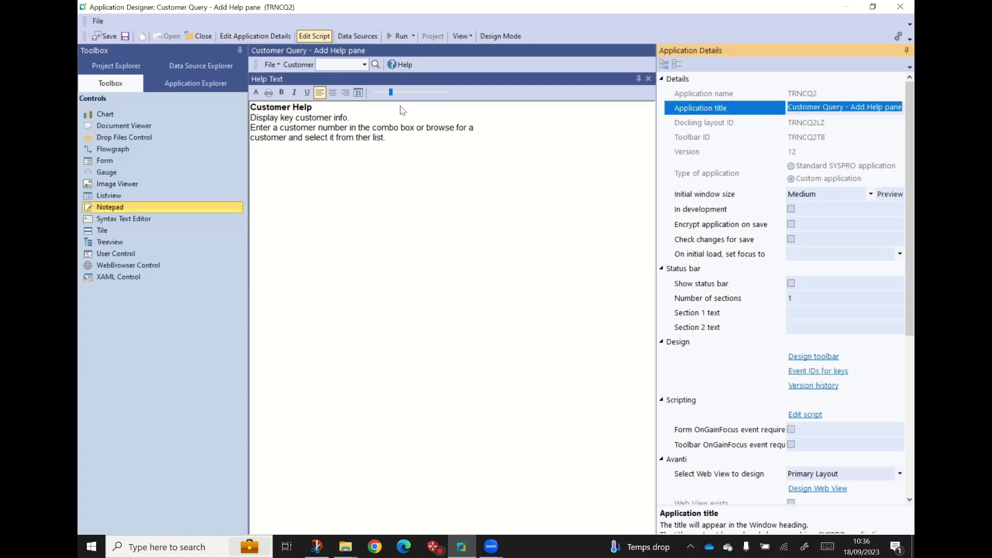
{"action": "left_click", "coordinate": [403, 65]}
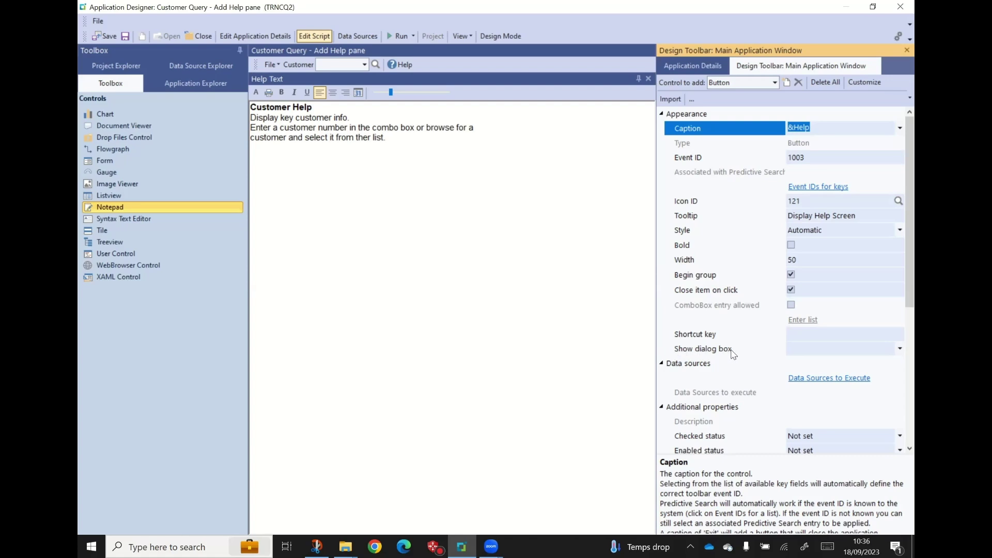
{"action": "left_click", "coordinate": [899, 349]}
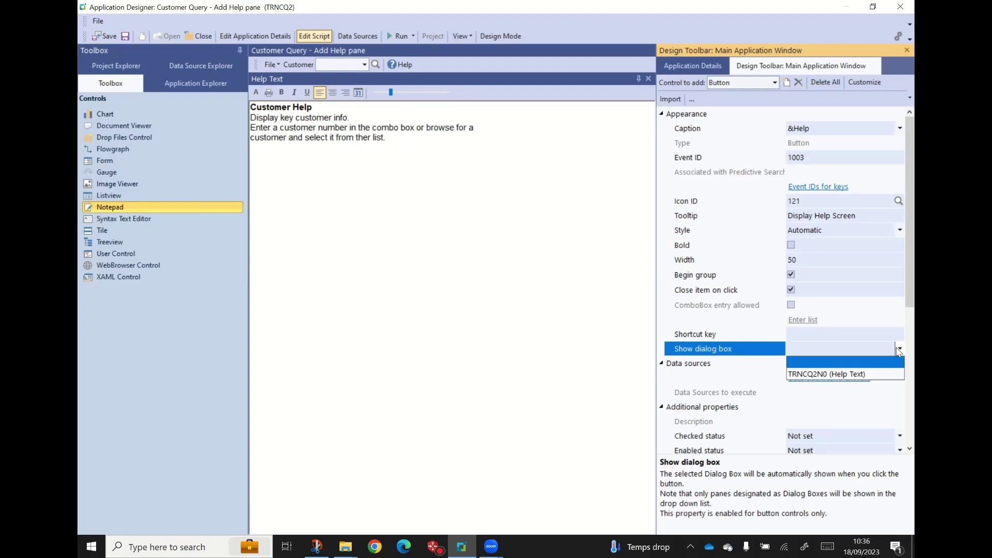
{"action": "left_click", "coordinate": [843, 374]}
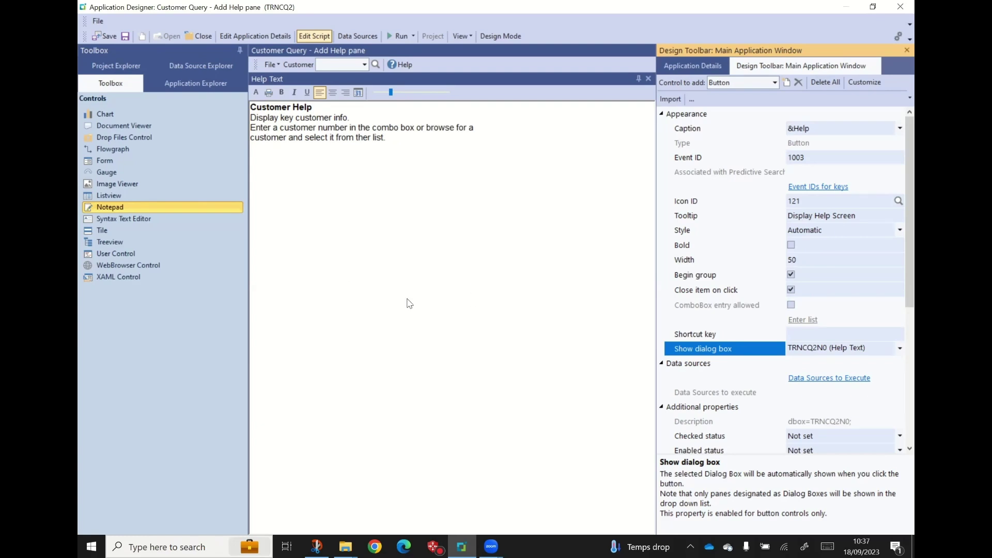
Comment out the Tbar_Help constant and both lines of the Tbar_Help case in the application script
{"action": "left_click", "coordinate": [317, 37]}
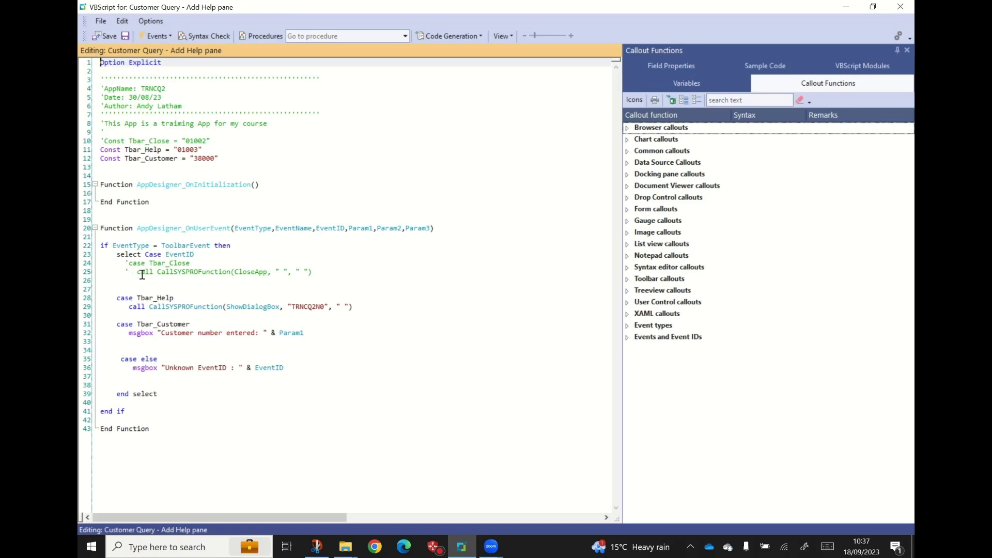
{"action": "left_click", "coordinate": [101, 150]}
{"action": "type", "text": "'"}
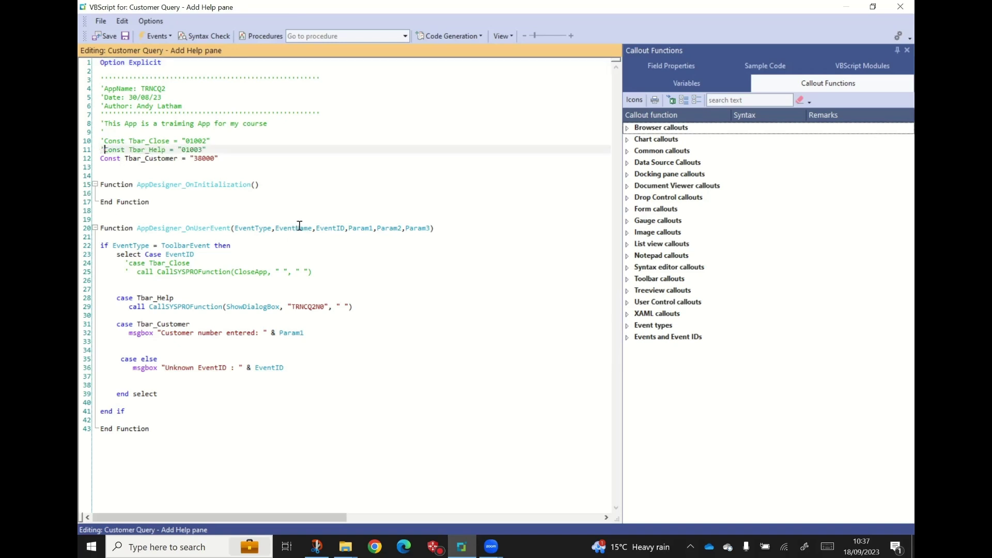
{"action": "left_click", "coordinate": [117, 298]}
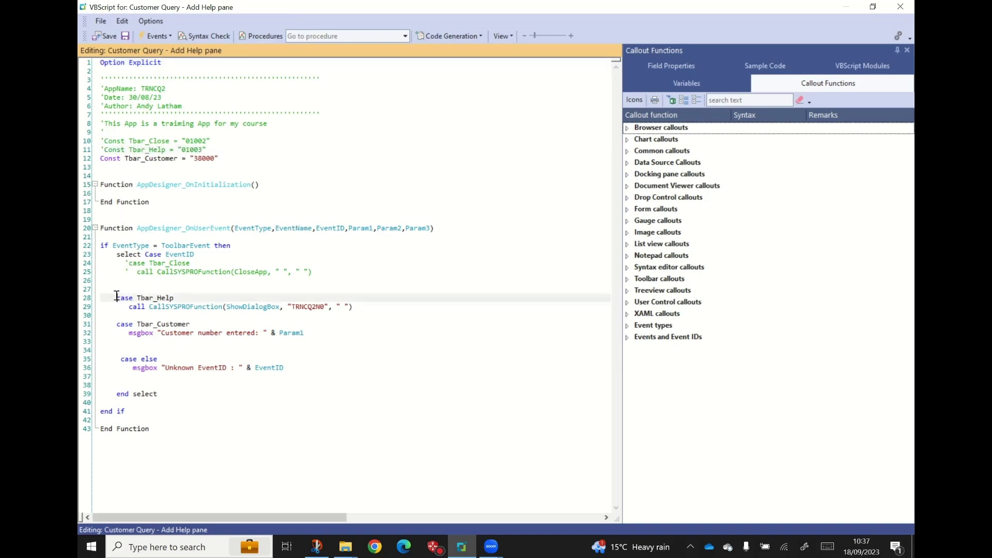
{"action": "type", "text": "'"}
{"action": "left_click", "coordinate": [128, 306]}
{"action": "type", "text": "'"}
Comment out the case else branch with its Unknown EventID message box, and save the script
{"action": "left_click", "coordinate": [121, 359]}
{"action": "type", "text": "'"}
{"action": "left_click", "coordinate": [131, 368]}
{"action": "type", "text": "'"}
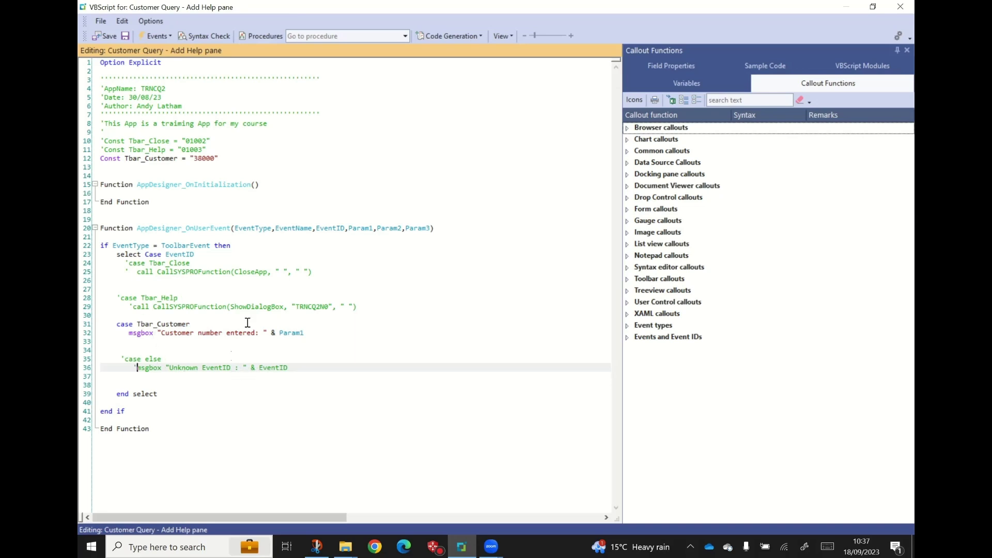
{"action": "left_click", "coordinate": [106, 37]}
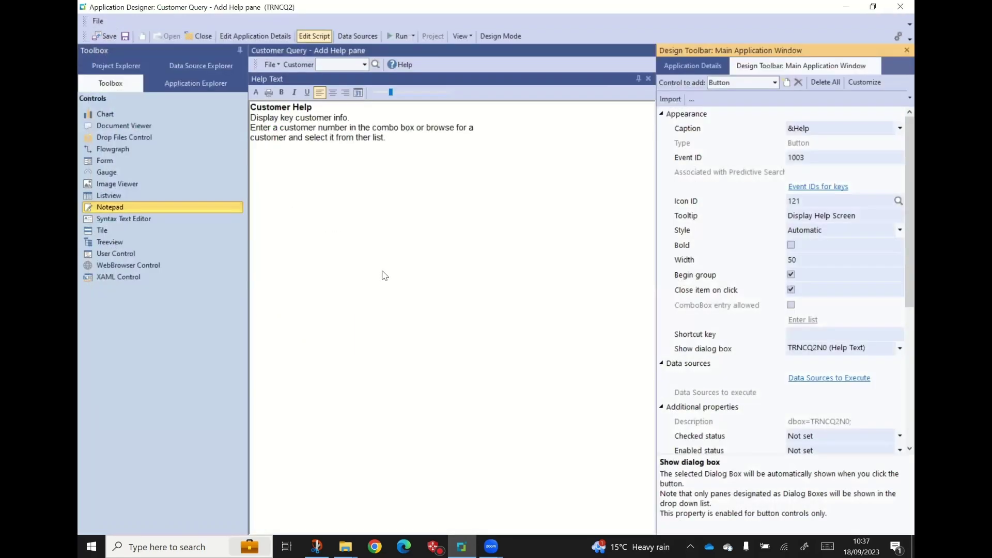
Run the application, test that its Help button shows the Help Text dialog, close the dialog and exit the application
{"action": "left_click", "coordinate": [397, 34]}
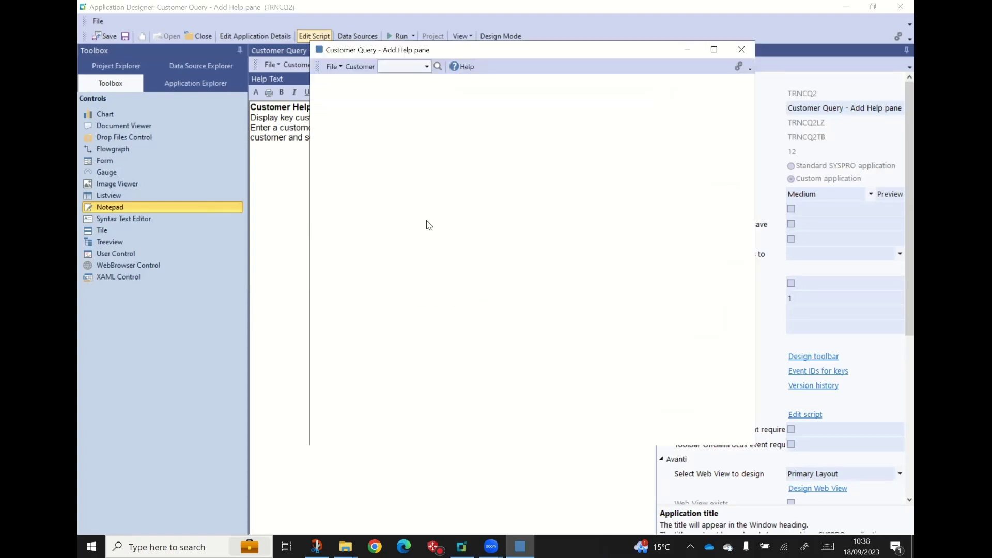
{"action": "left_click", "coordinate": [465, 68]}
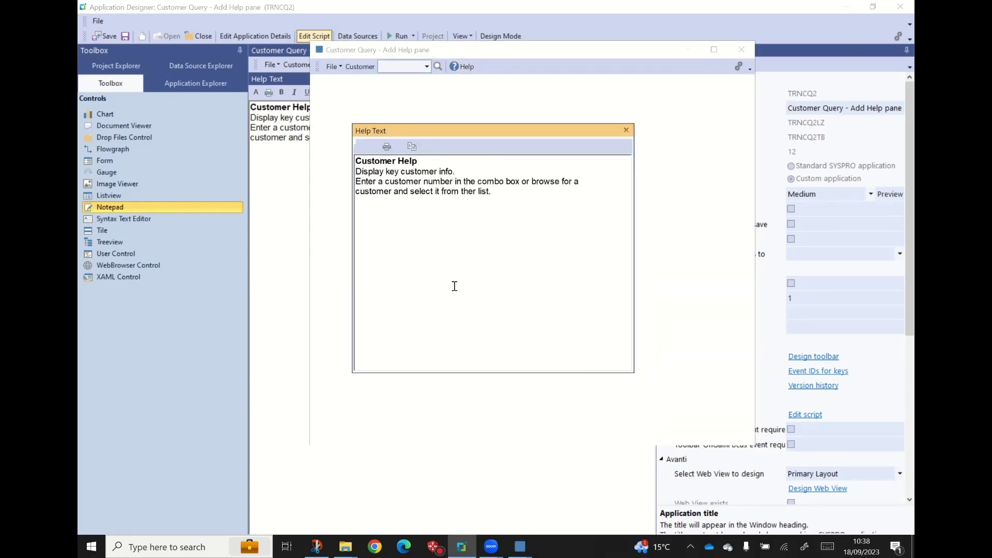
{"action": "left_click", "coordinate": [626, 130]}
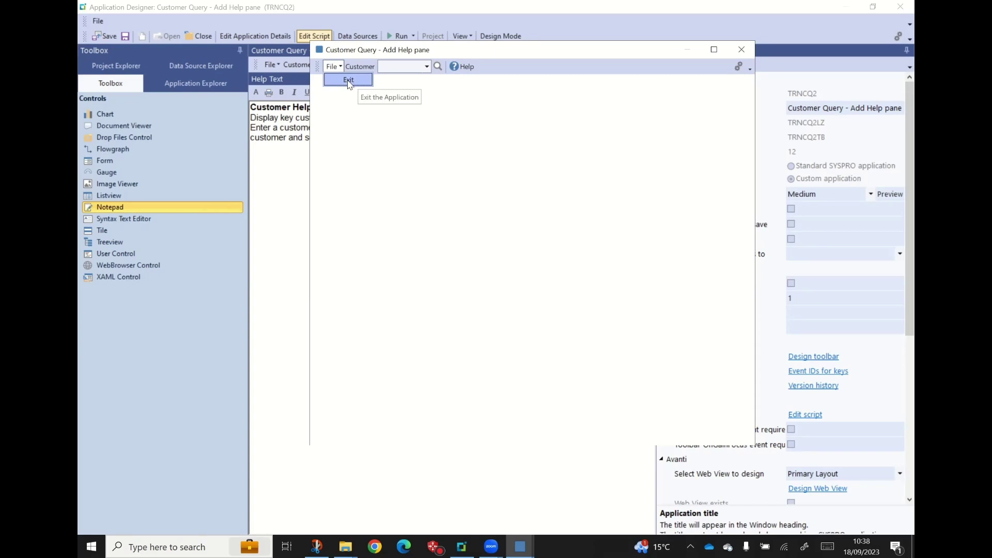
{"action": "left_click", "coordinate": [348, 80]}
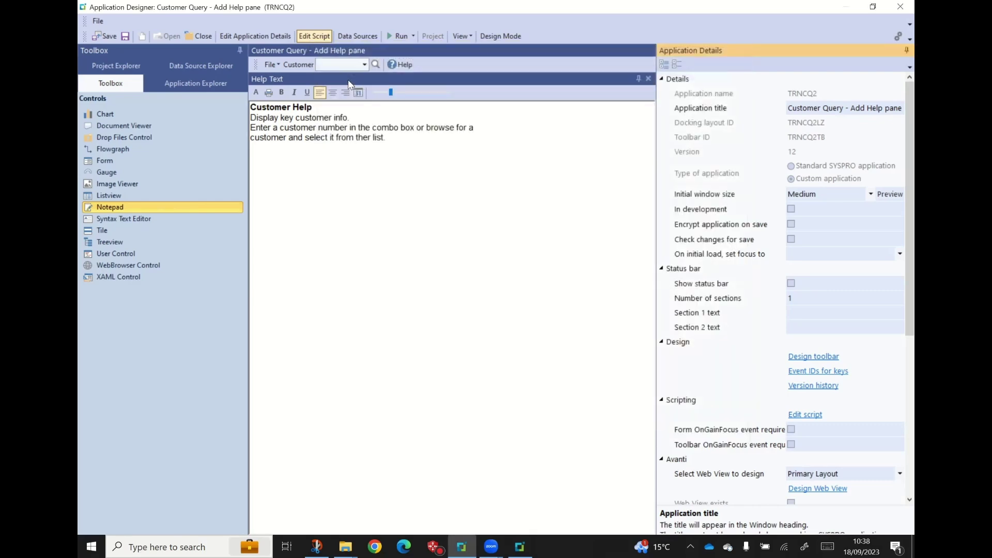
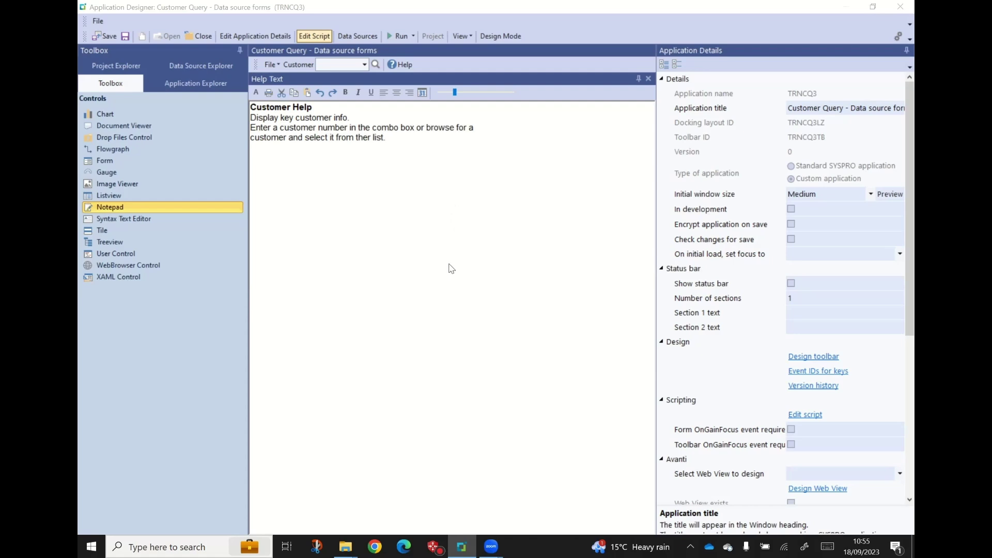
Add a query data source named Customer Header, of type Business Object, using the business object ARSQRY
{"action": "left_click", "coordinate": [360, 35]}
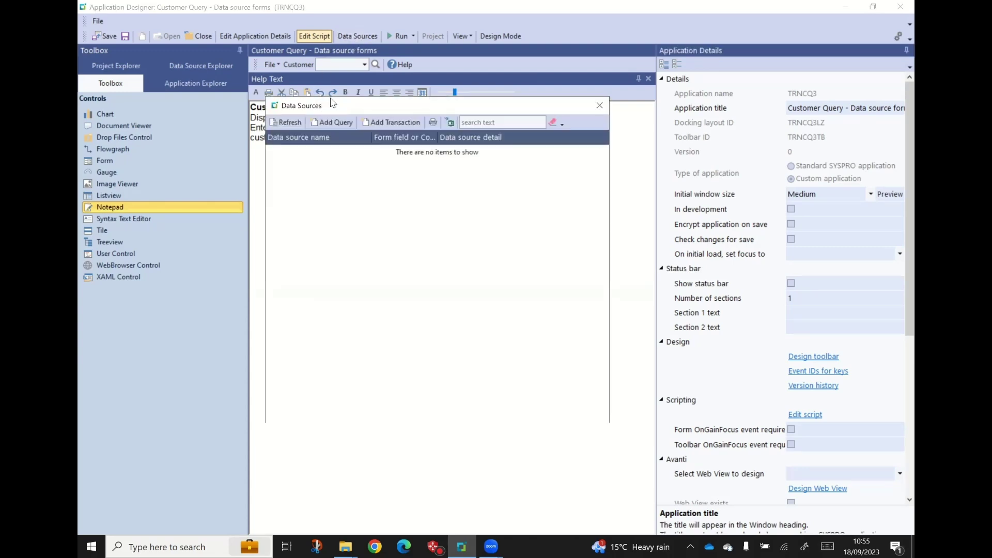
{"action": "left_click_drag", "start_coordinate": [354, 102], "coordinate": [365, 95]}
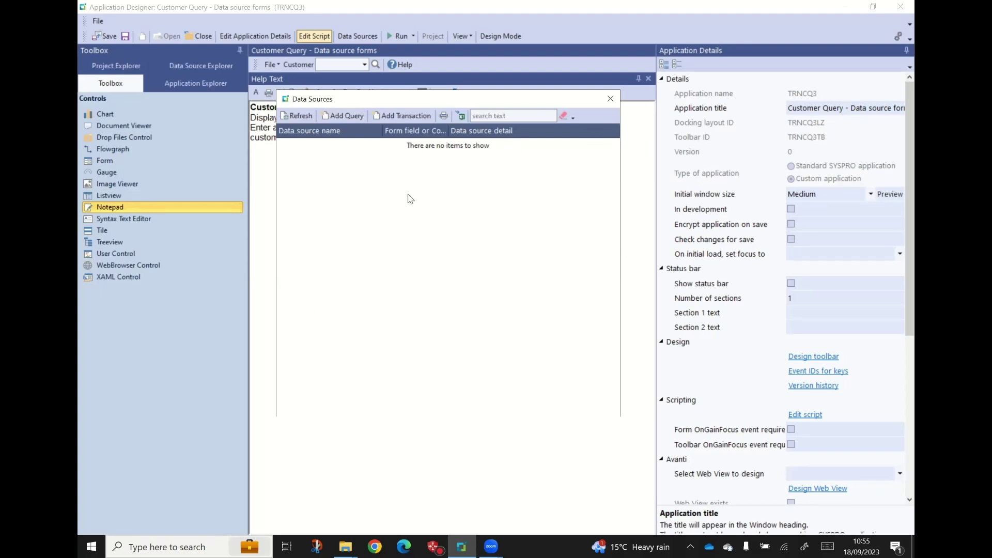
{"action": "left_click", "coordinate": [340, 116]}
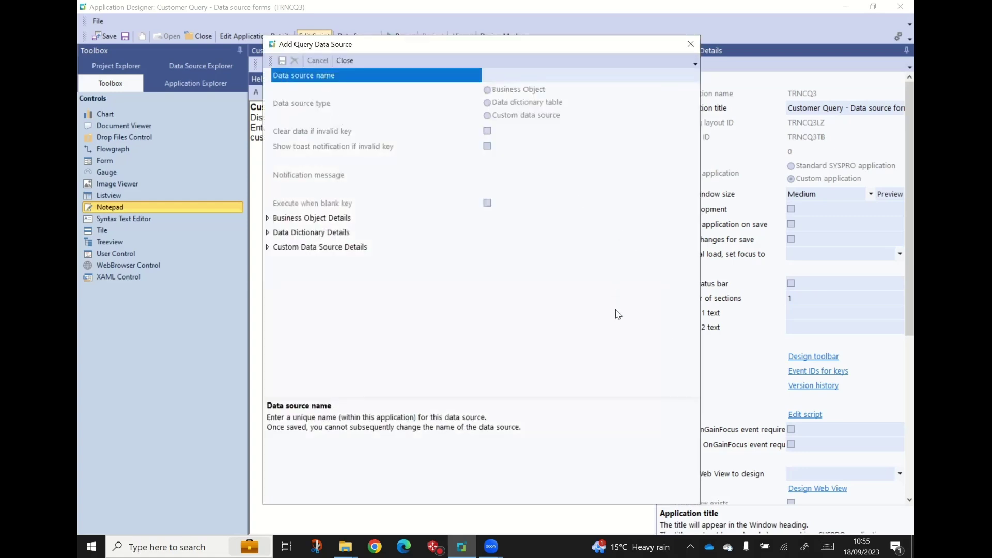
{"action": "type", "text": "Customer"}
{"action": "key", "text": "Tab"}
{"action": "left_click", "coordinate": [487, 90]}
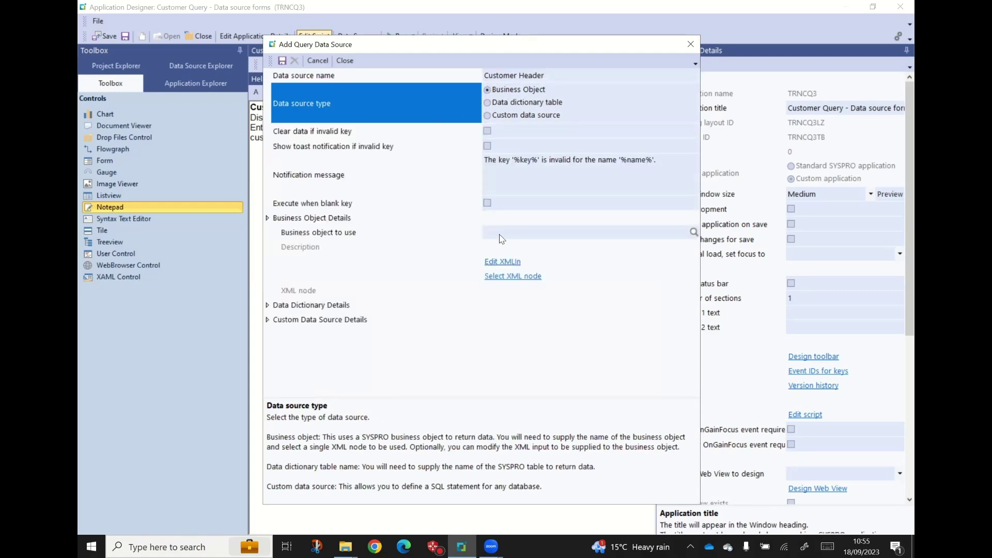
{"action": "left_click", "coordinate": [500, 234]}
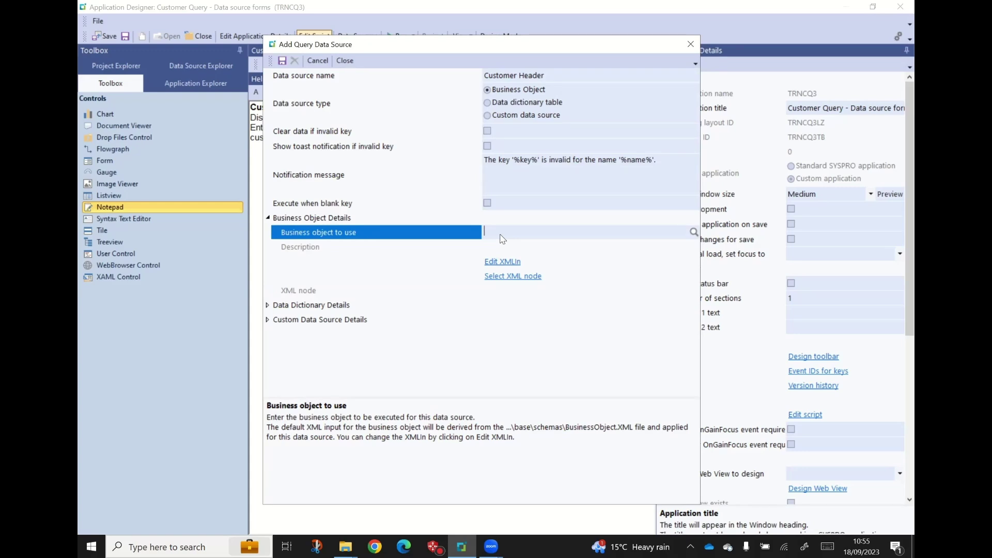
{"action": "type", "text": "ARSQRY"}
{"action": "left_click", "coordinate": [555, 257]}
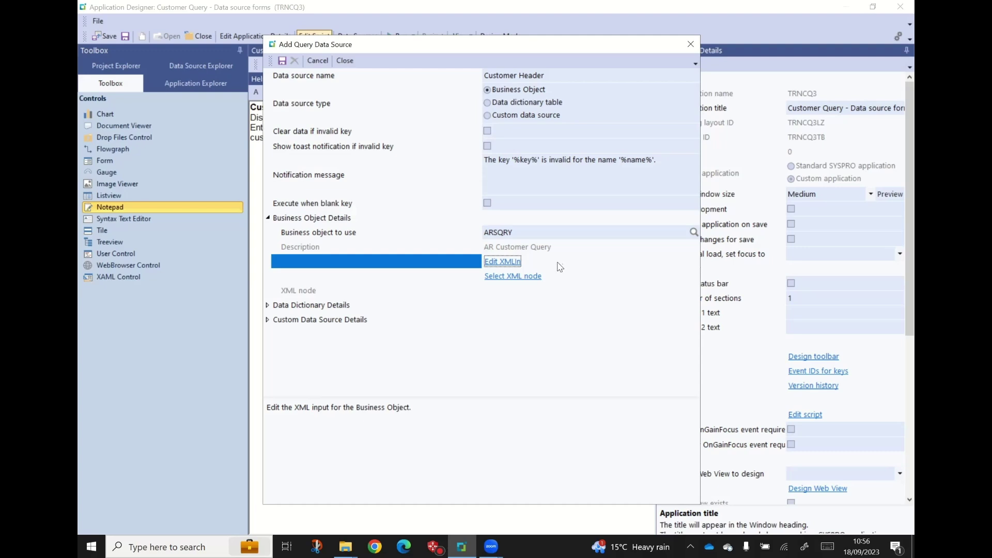
Choose Header as the XML node of the Customer Header data source and save the data source
{"action": "left_click", "coordinate": [512, 278]}
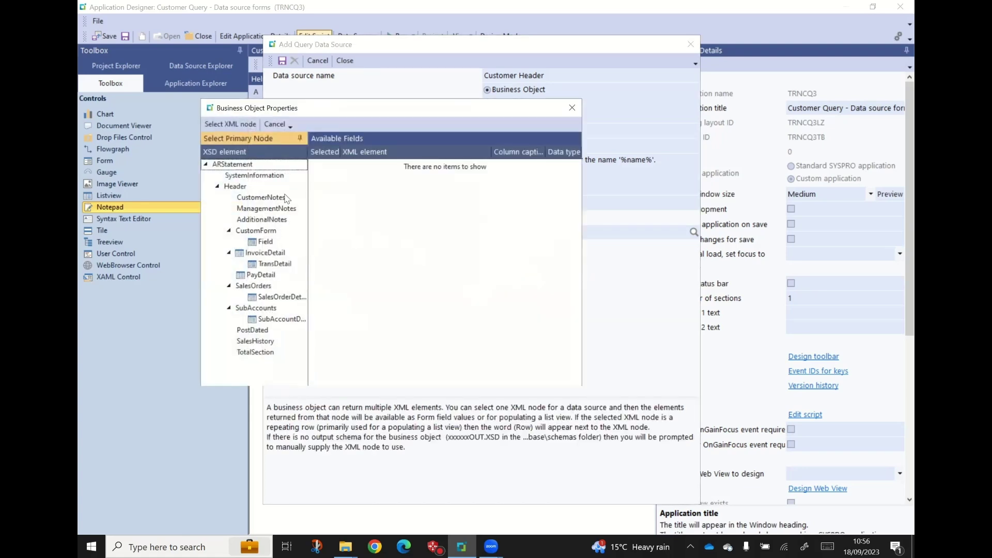
{"action": "left_click", "coordinate": [228, 187]}
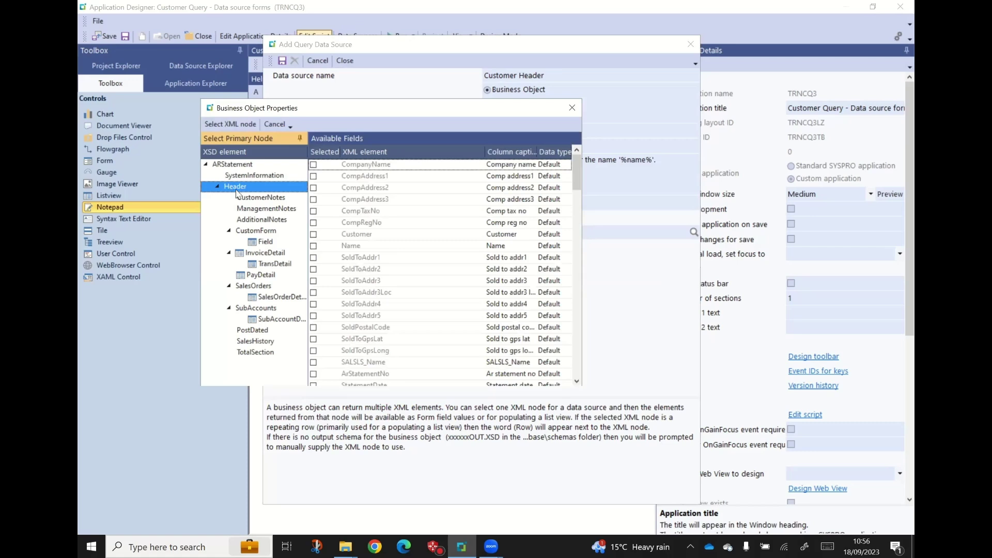
{"action": "left_click_drag", "start_coordinate": [373, 110], "coordinate": [445, 106]}
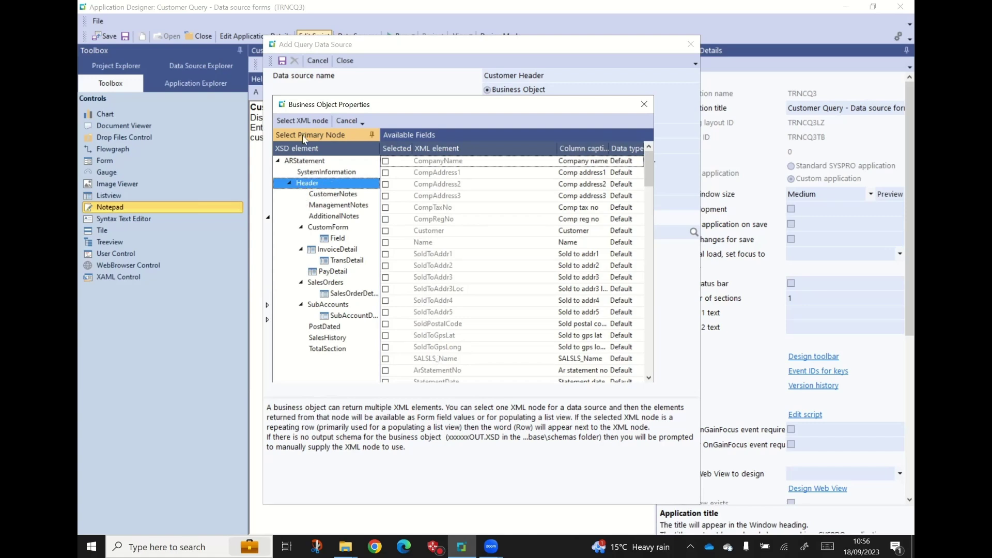
{"action": "left_click", "coordinate": [299, 121]}
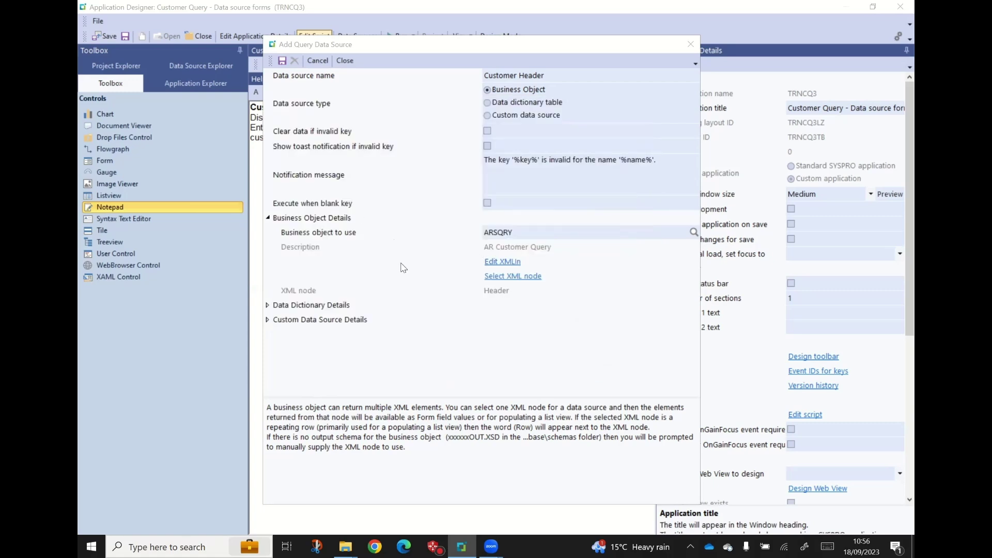
{"action": "left_click", "coordinate": [282, 62]}
Define a second query data source named Customer Total, of type Business Object, using the business object ARSQRY
{"action": "type", "text": "Custome"}
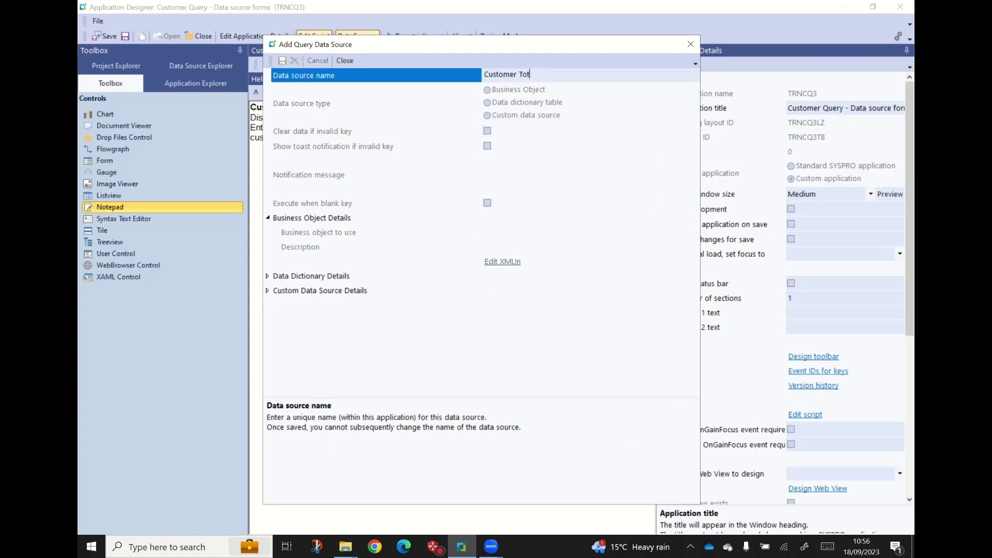
{"action": "key", "text": "Tab"}
{"action": "left_click", "coordinate": [489, 91]}
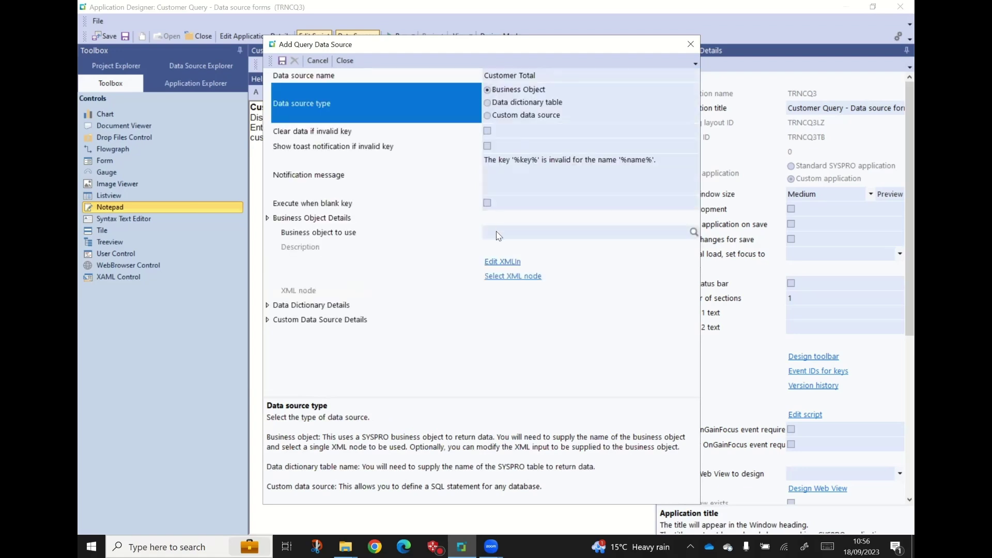
{"action": "left_click", "coordinate": [498, 235]}
{"action": "type", "text": "ARSQRY"}
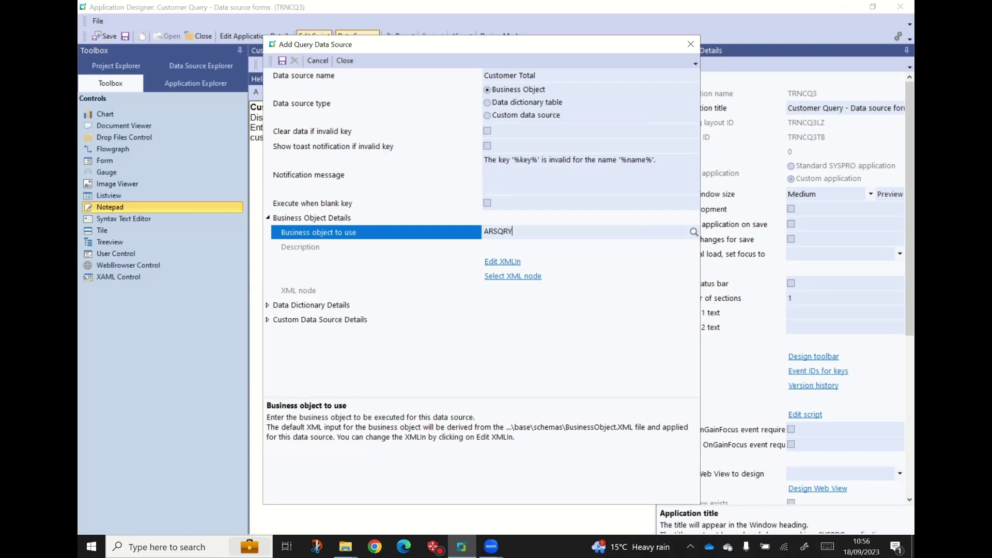
{"action": "key", "text": "Tab"}
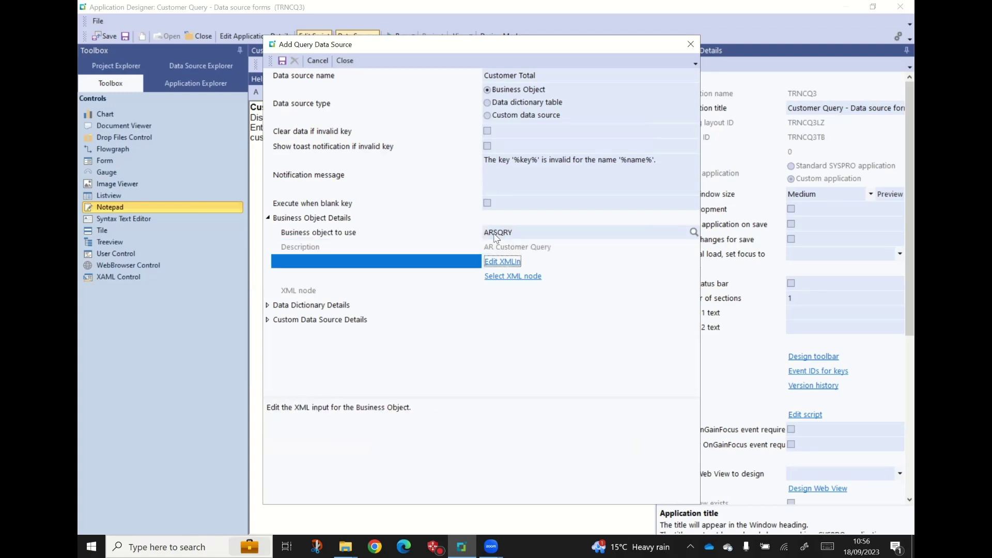
Choose TotalSection as the Customer Total data source's XML node, save it, and close the data source windows
{"action": "left_click", "coordinate": [501, 282]}
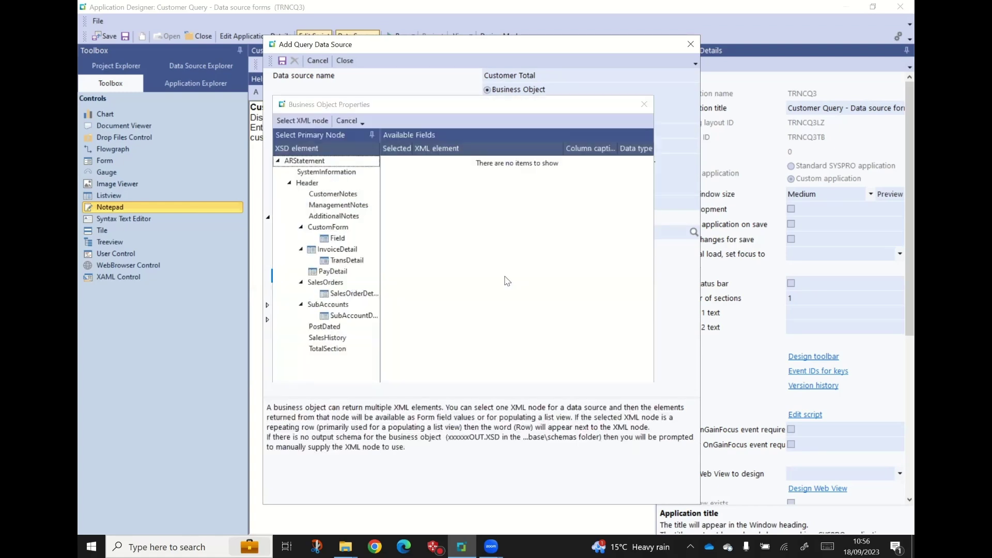
{"action": "left_click", "coordinate": [332, 351]}
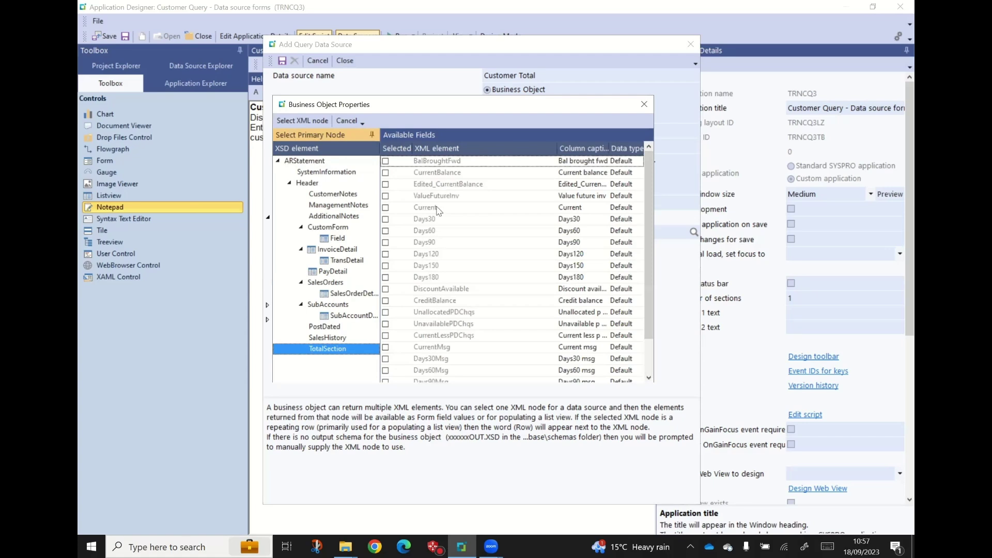
{"action": "left_click", "coordinate": [303, 122]}
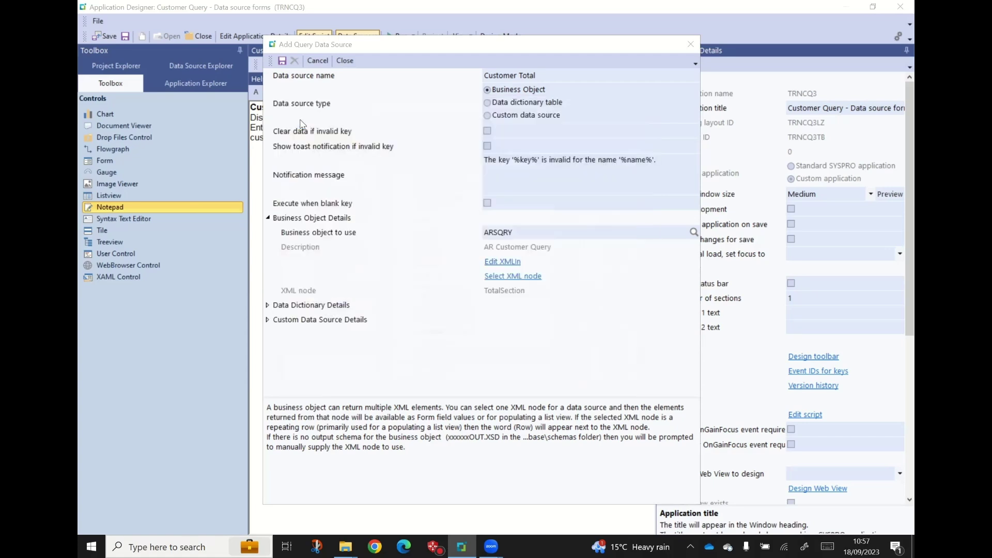
{"action": "left_click", "coordinate": [283, 61]}
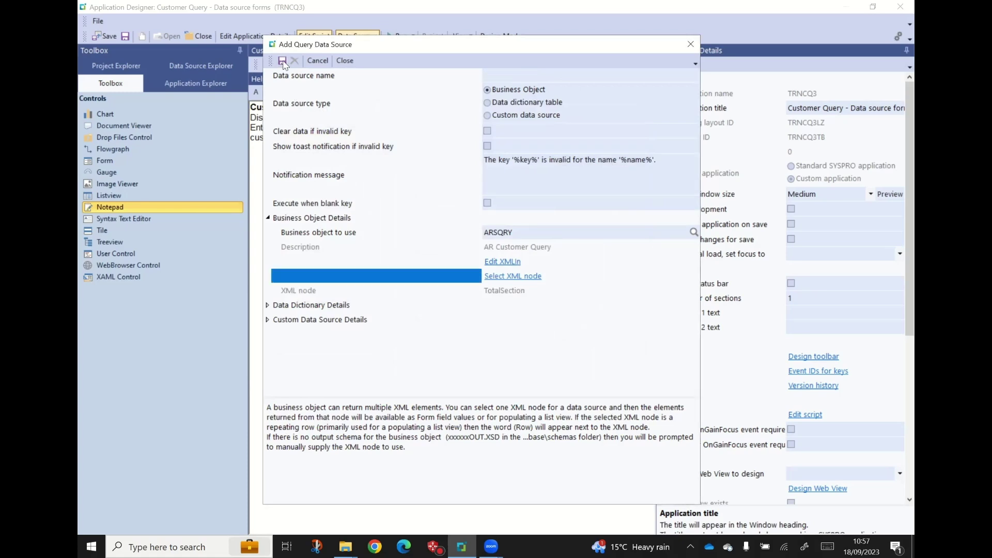
{"action": "left_click", "coordinate": [345, 60]}
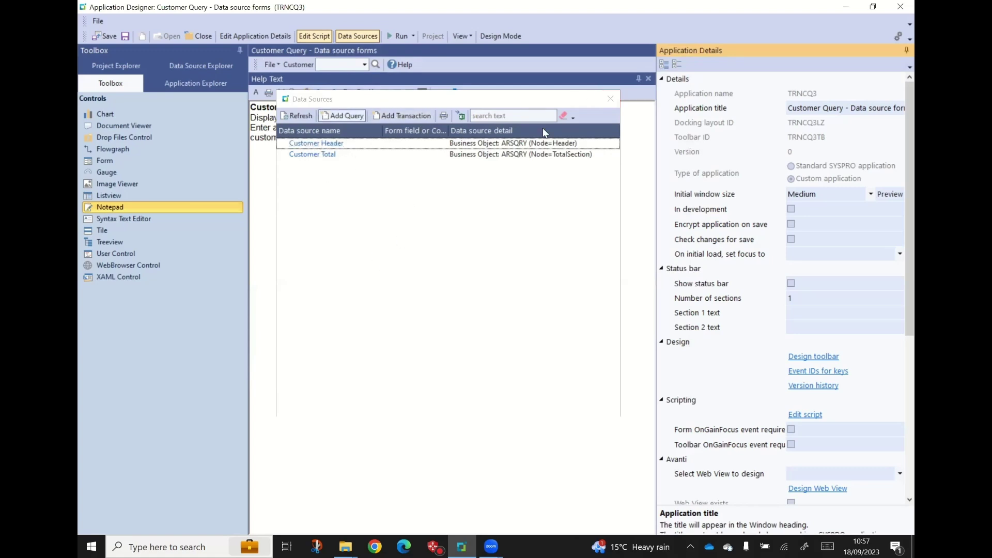
{"action": "left_click", "coordinate": [611, 98]}
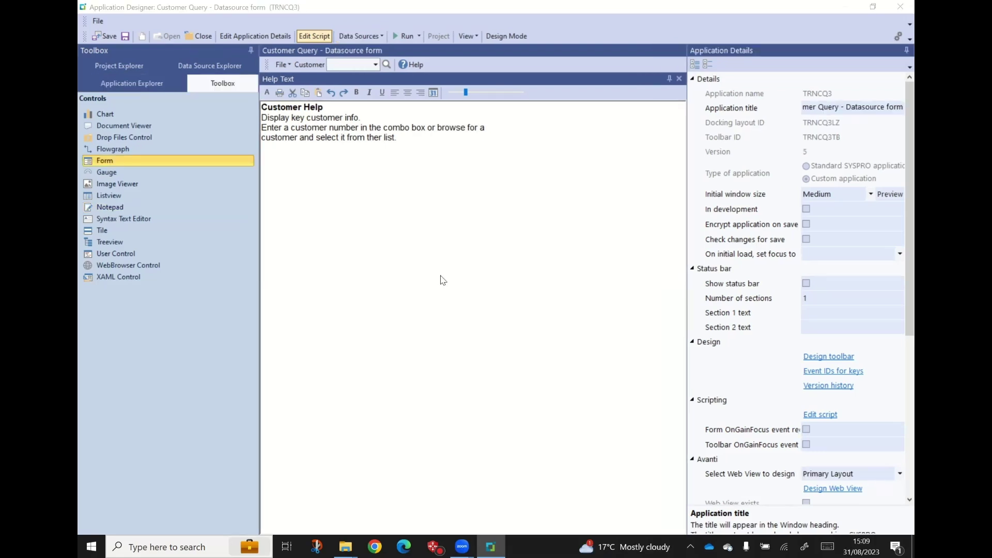
Add a form pane beside the Help Text pane and set its form title to Customer Info
{"action": "left_click", "coordinate": [106, 161]}
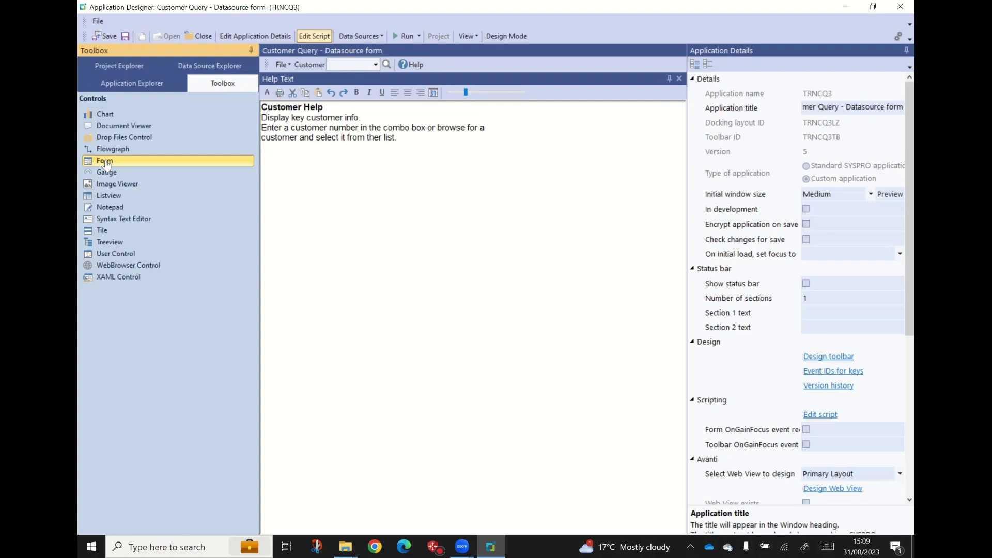
{"action": "left_click_drag", "start_coordinate": [107, 165], "coordinate": [285, 106]}
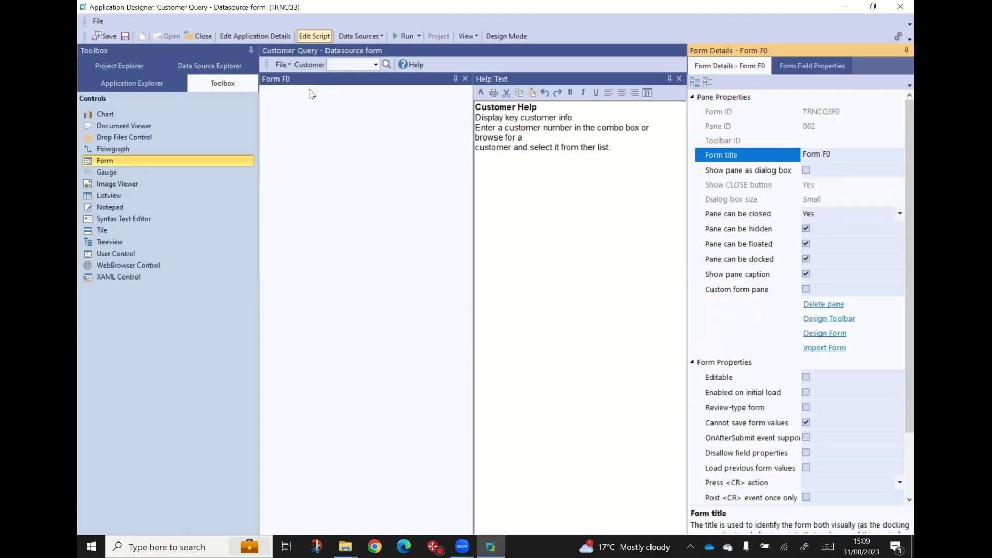
{"action": "left_click", "coordinate": [804, 156]}
{"action": "type", "text": "Customer Info"}
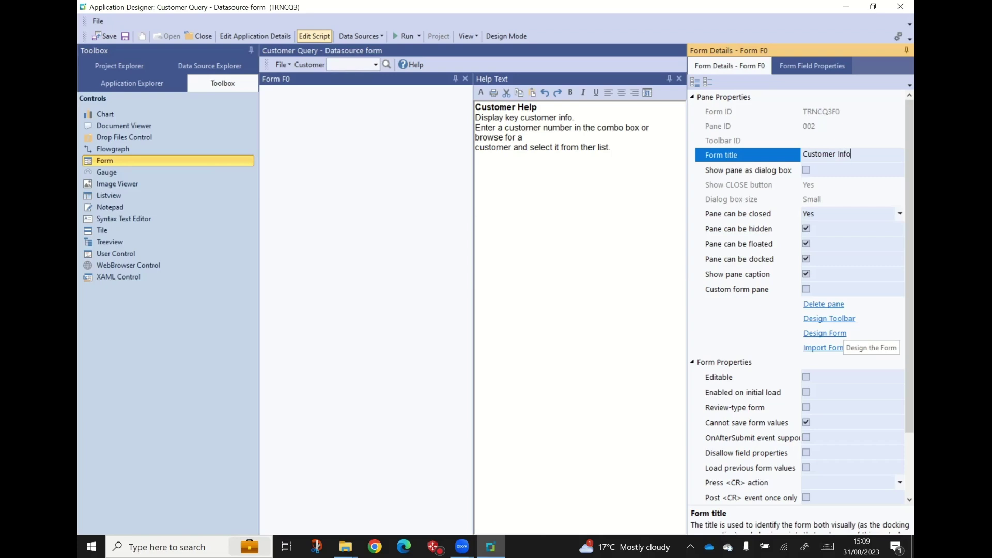
{"action": "key", "text": "Tab"}
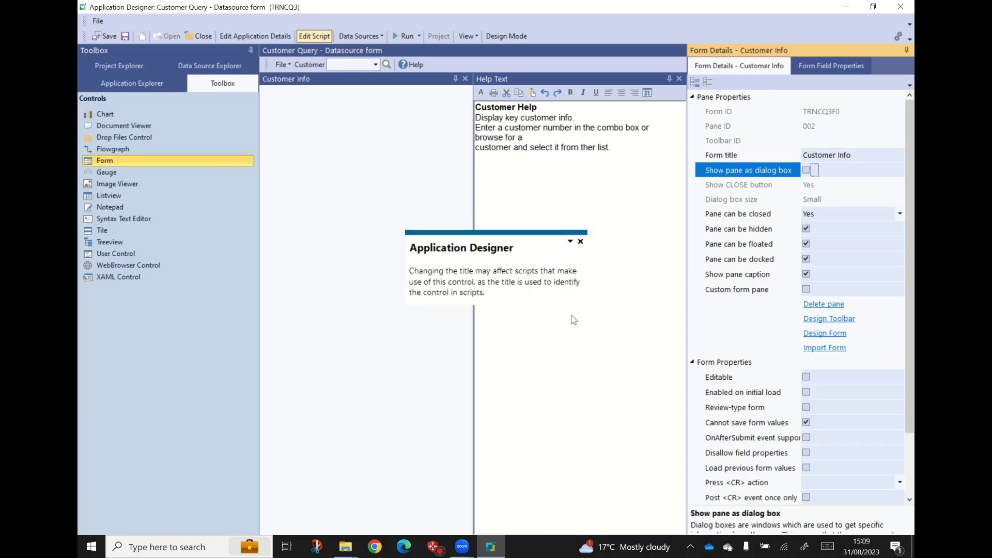
{"action": "left_click", "coordinate": [581, 242]}
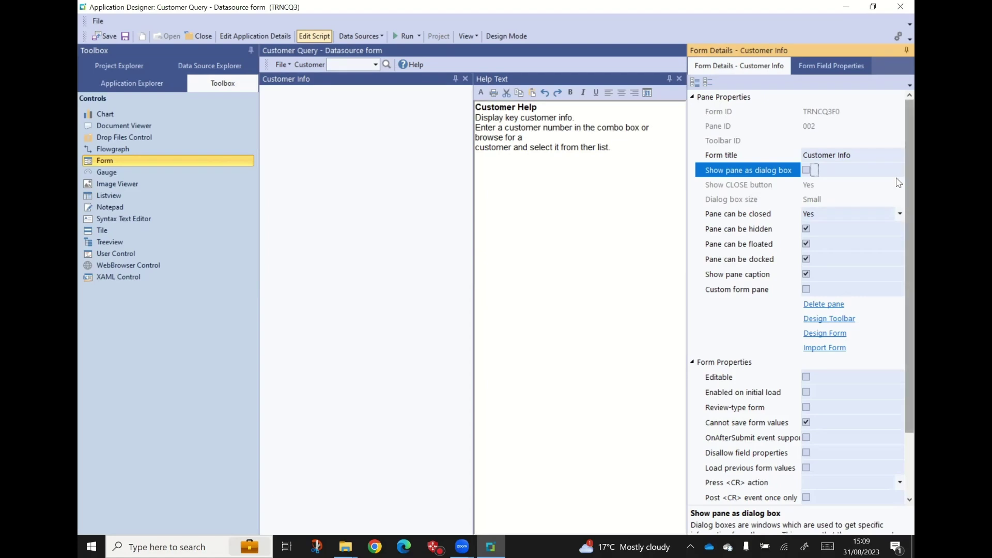
Open the selectable fields of the Customer Header data source for binding to the Customer Info form
{"action": "scroll", "coordinate": [898, 179], "scroll_direction": "down", "scroll_amount": 2}
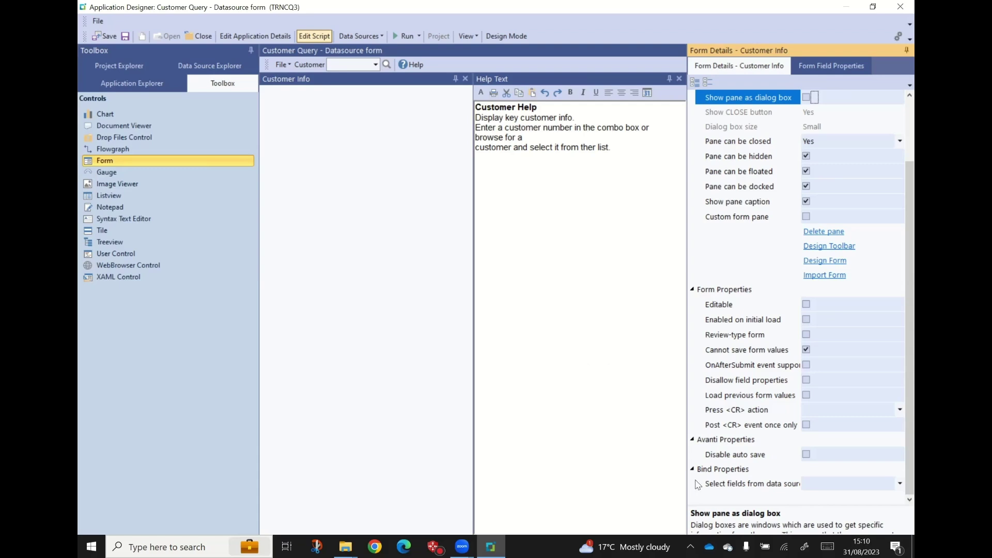
{"action": "left_click", "coordinate": [899, 484]}
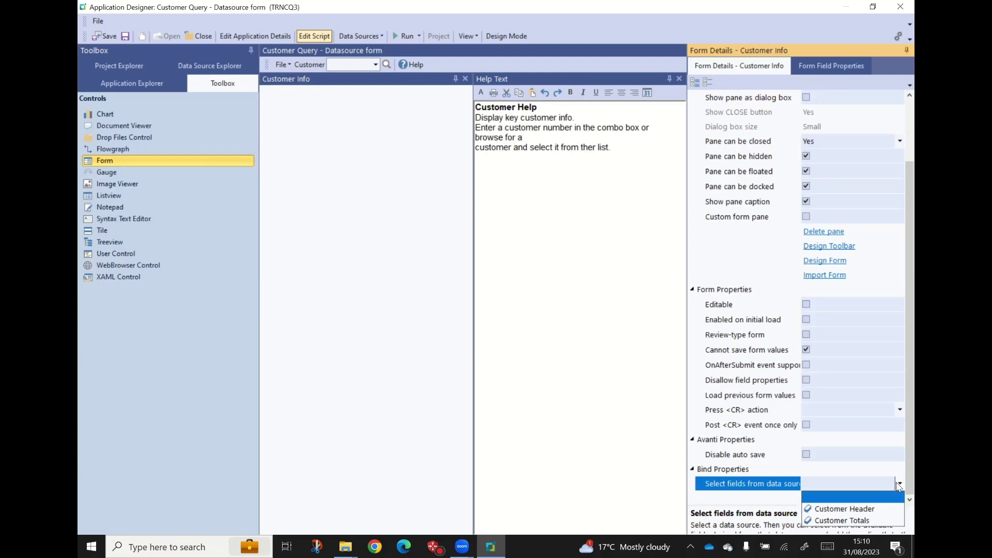
{"action": "left_click", "coordinate": [835, 511]}
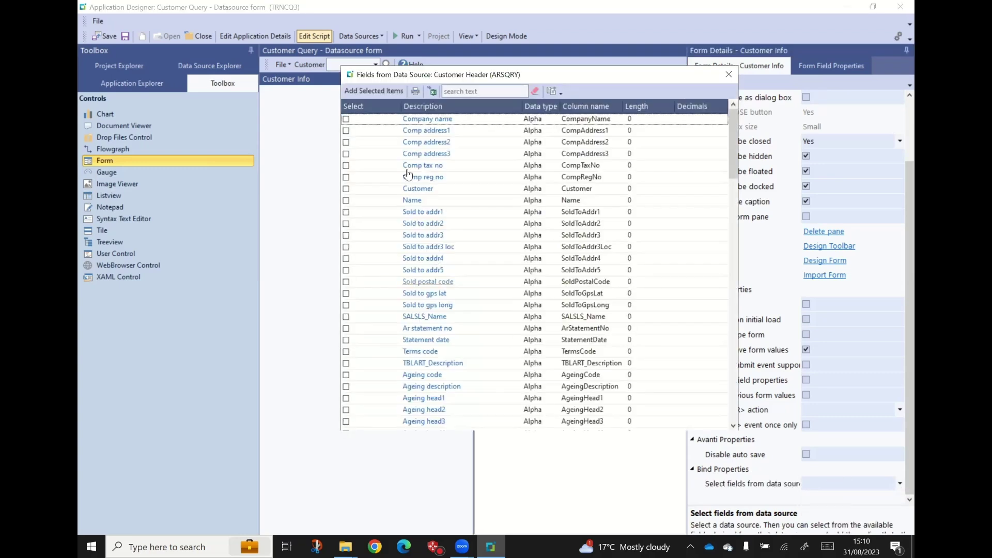
{"action": "left_click_drag", "start_coordinate": [473, 74], "coordinate": [498, 61]}
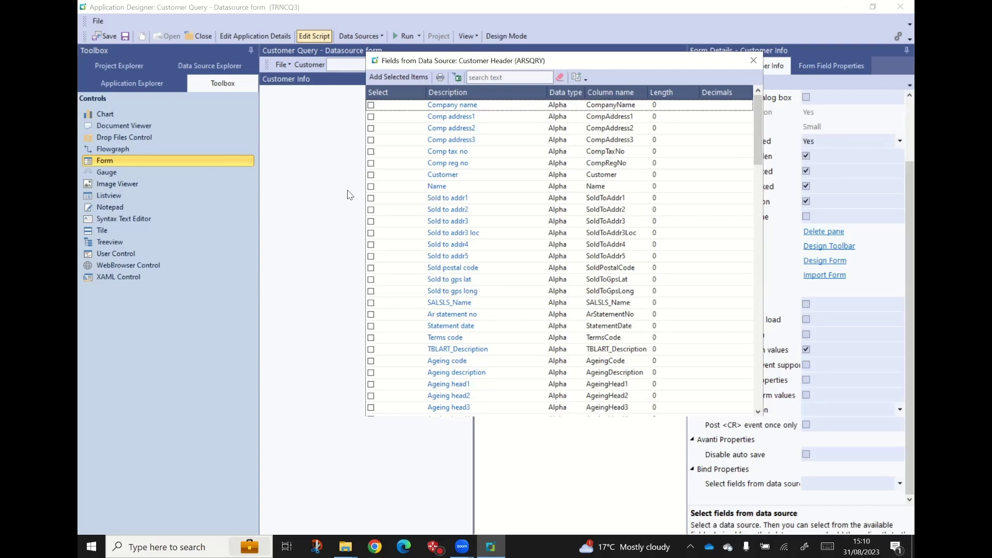
Select the Name, Sold to addr1, addr2, addr3, addr4, addr5 and Sold postal code fields from the Customer Header data source
{"action": "left_click", "coordinate": [372, 187]}
{"action": "left_click", "coordinate": [371, 199]}
{"action": "left_click", "coordinate": [371, 210]}
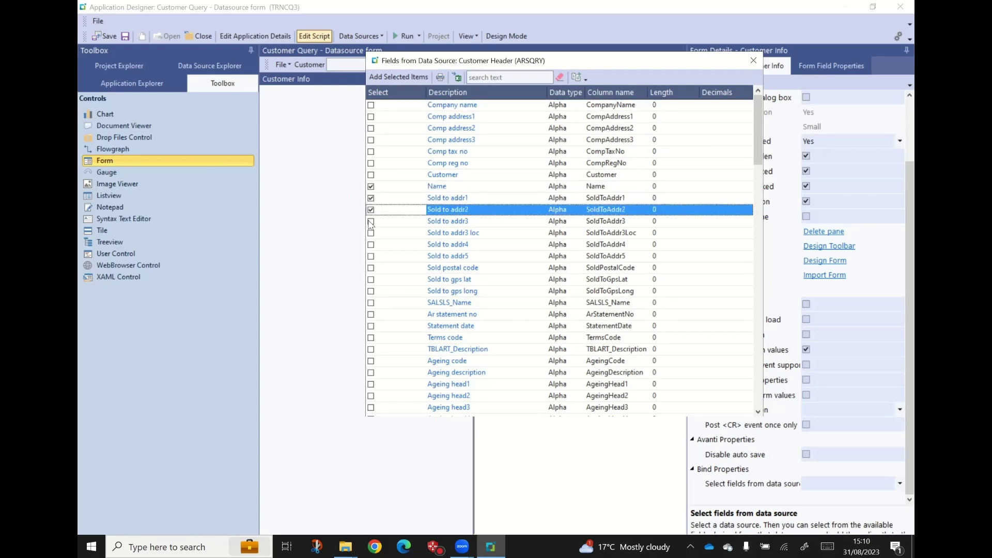
{"action": "left_click", "coordinate": [371, 221]}
{"action": "left_click", "coordinate": [371, 246]}
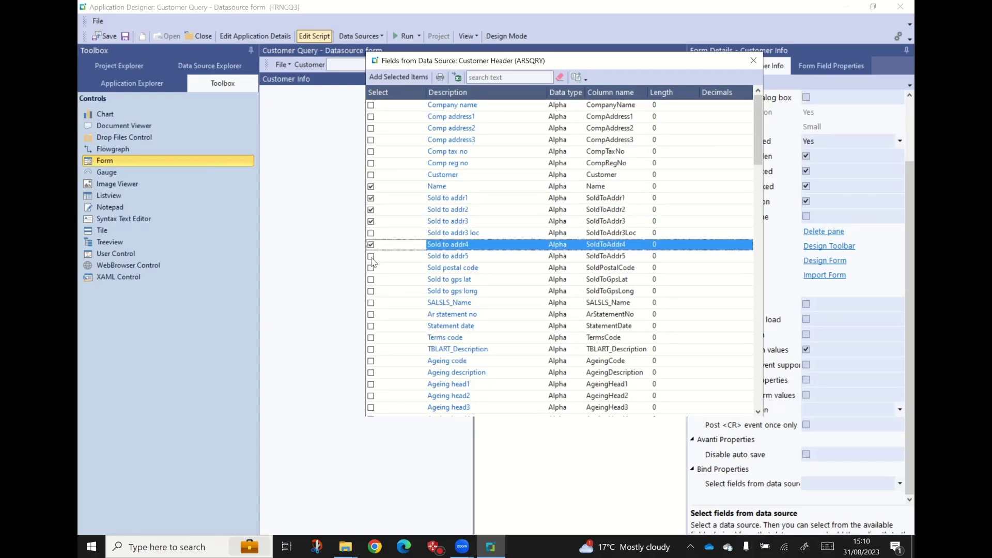
{"action": "left_click", "coordinate": [371, 257]}
{"action": "left_click", "coordinate": [371, 269]}
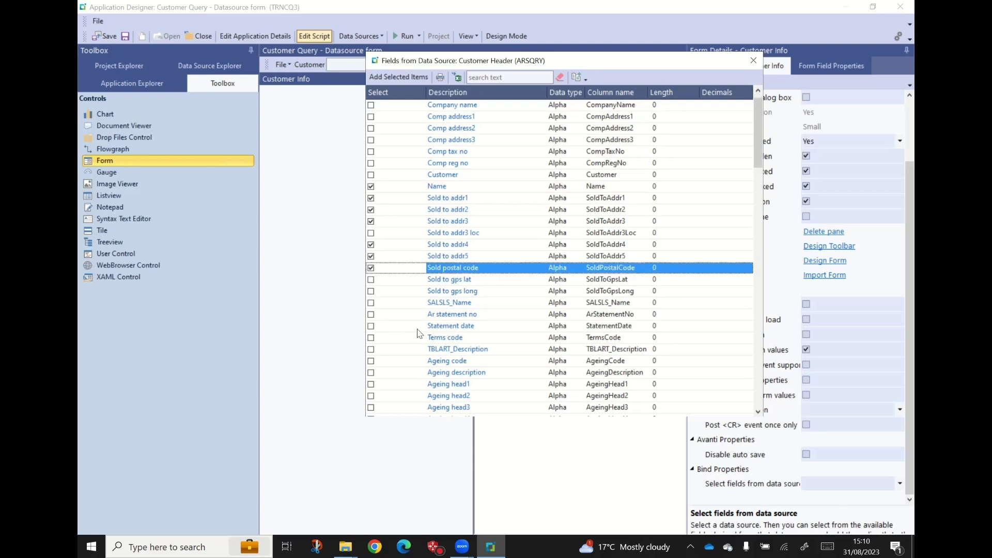
Also select the Contact, Telephone and Email fields from the Customer Header data source
{"action": "scroll", "coordinate": [413, 341], "scroll_direction": "down", "scroll_amount": 4}
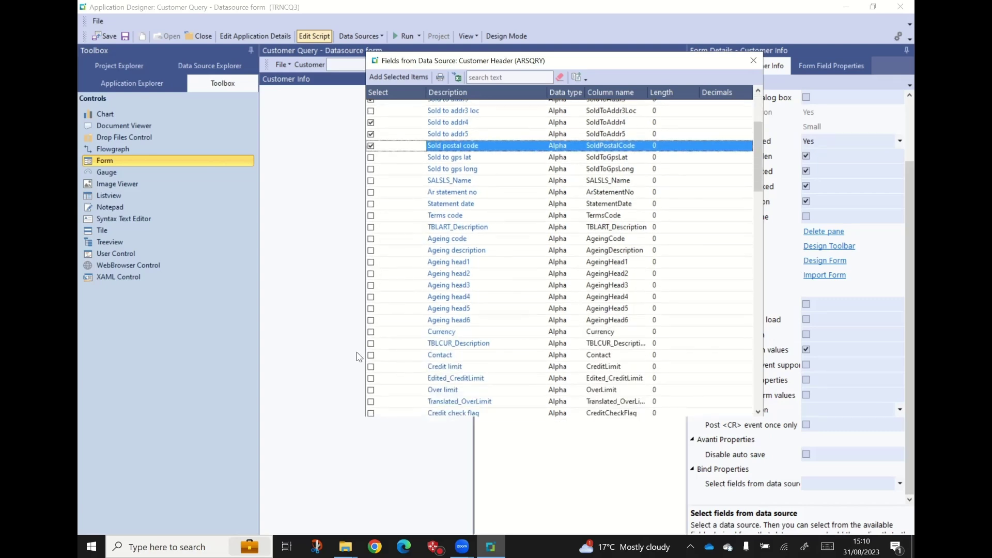
{"action": "left_click", "coordinate": [371, 356]}
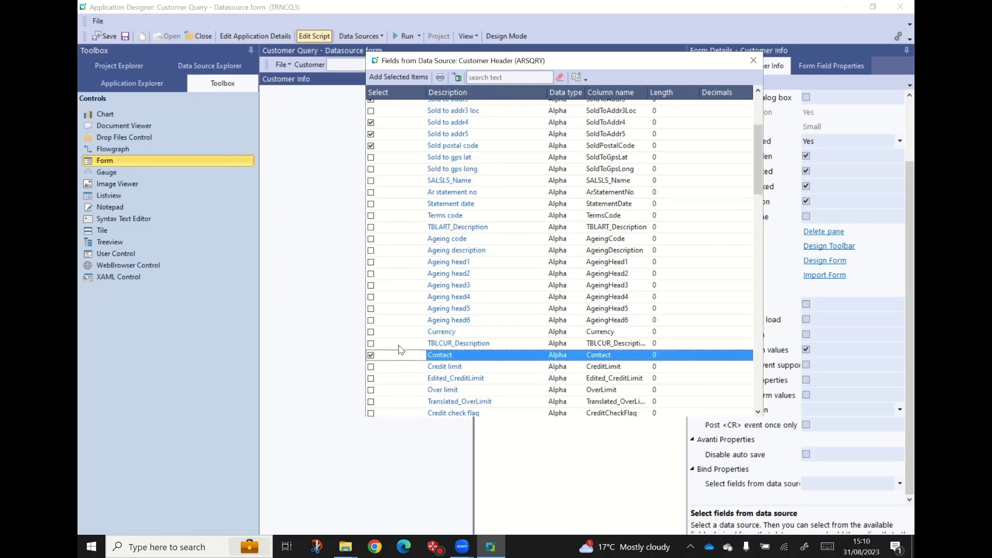
{"action": "scroll", "coordinate": [401, 350], "scroll_direction": "down", "scroll_amount": 4}
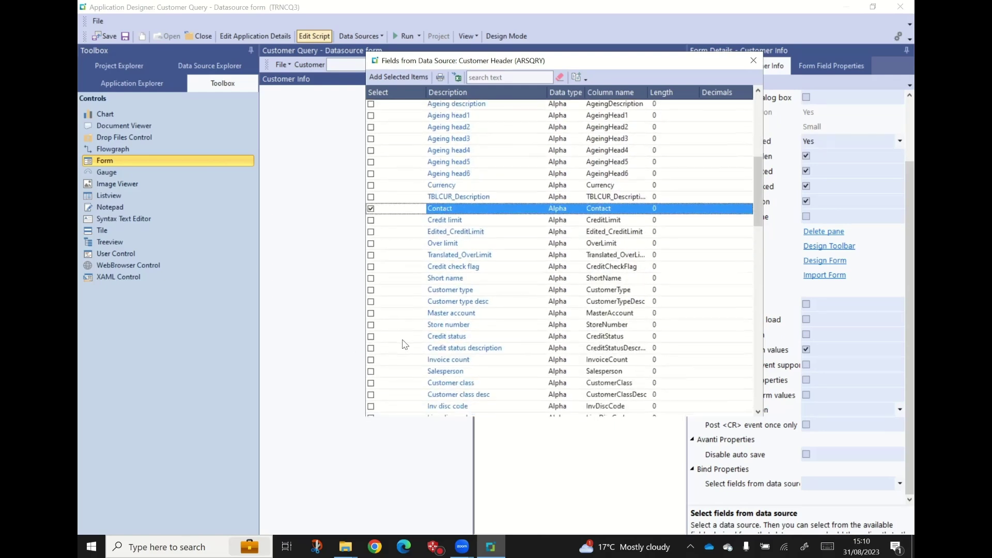
{"action": "scroll", "coordinate": [405, 345], "scroll_direction": "down", "scroll_amount": 1}
{"action": "scroll", "coordinate": [405, 345], "scroll_direction": "down", "scroll_amount": 4}
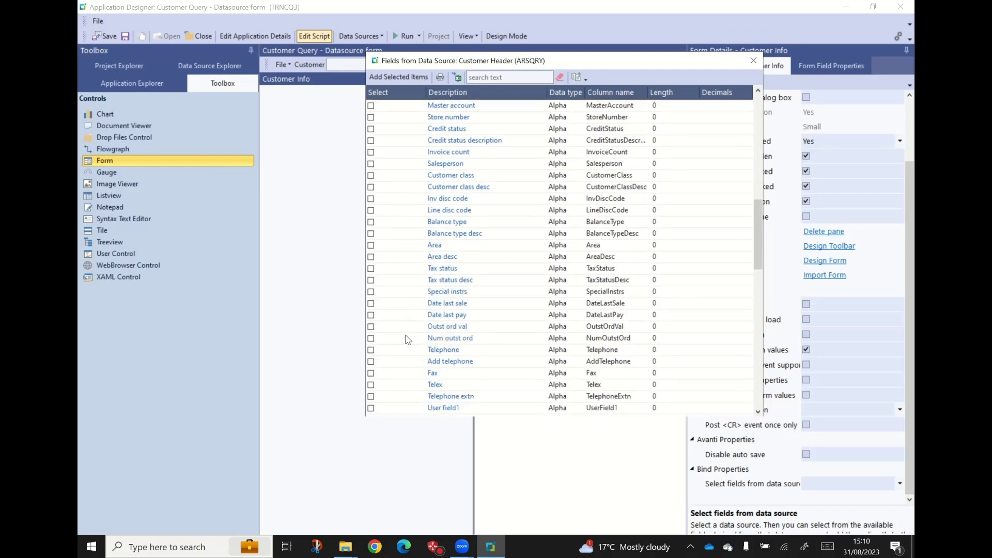
{"action": "left_click", "coordinate": [371, 350]}
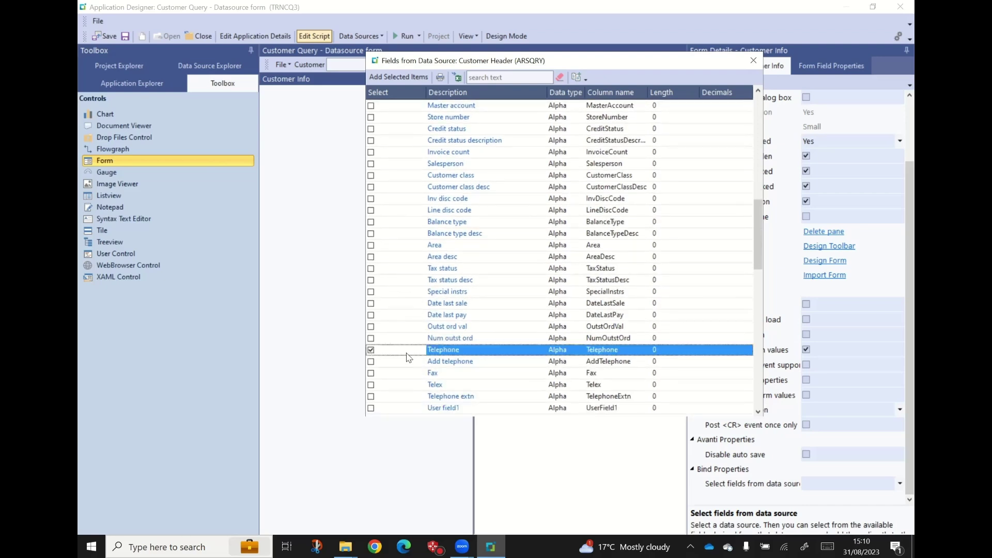
{"action": "scroll", "coordinate": [408, 358], "scroll_direction": "down", "scroll_amount": 4}
{"action": "scroll", "coordinate": [408, 362], "scroll_direction": "down", "scroll_amount": 3}
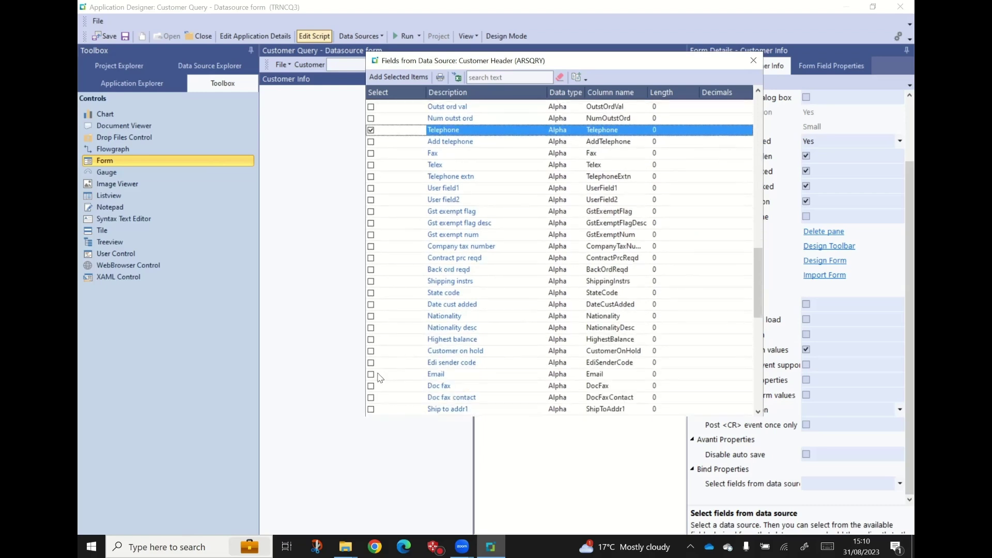
{"action": "left_click", "coordinate": [371, 374]}
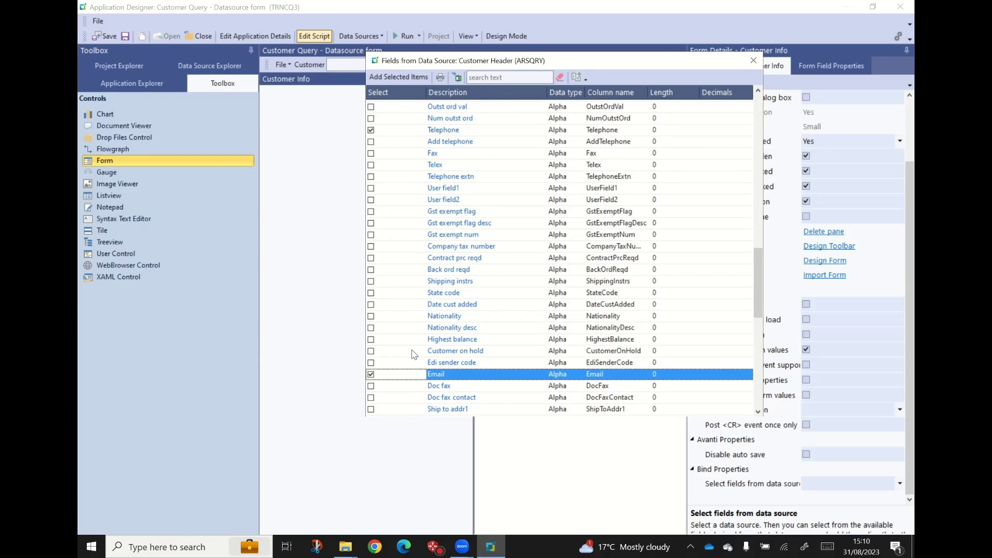
Select the Customer on hold field as well, add all selected fields to the Customer Info form, and close the field list
{"action": "scroll", "coordinate": [414, 355], "scroll_direction": "down", "scroll_amount": 5}
{"action": "scroll", "coordinate": [414, 354], "scroll_direction": "down", "scroll_amount": 5}
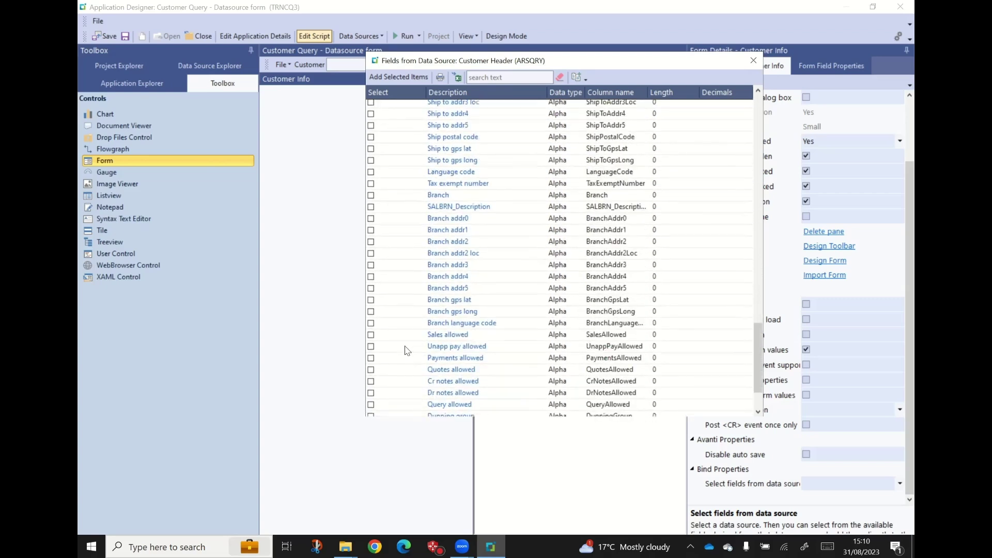
{"action": "scroll", "coordinate": [407, 351], "scroll_direction": "down", "scroll_amount": 2}
{"action": "scroll", "coordinate": [408, 351], "scroll_direction": "up", "scroll_amount": 7}
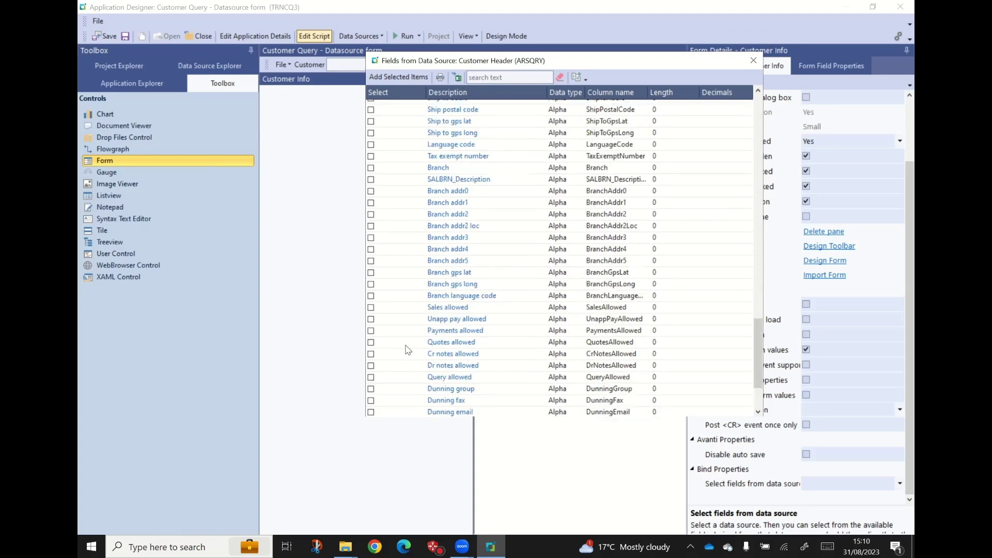
{"action": "scroll", "coordinate": [409, 347], "scroll_direction": "down", "scroll_amount": 1}
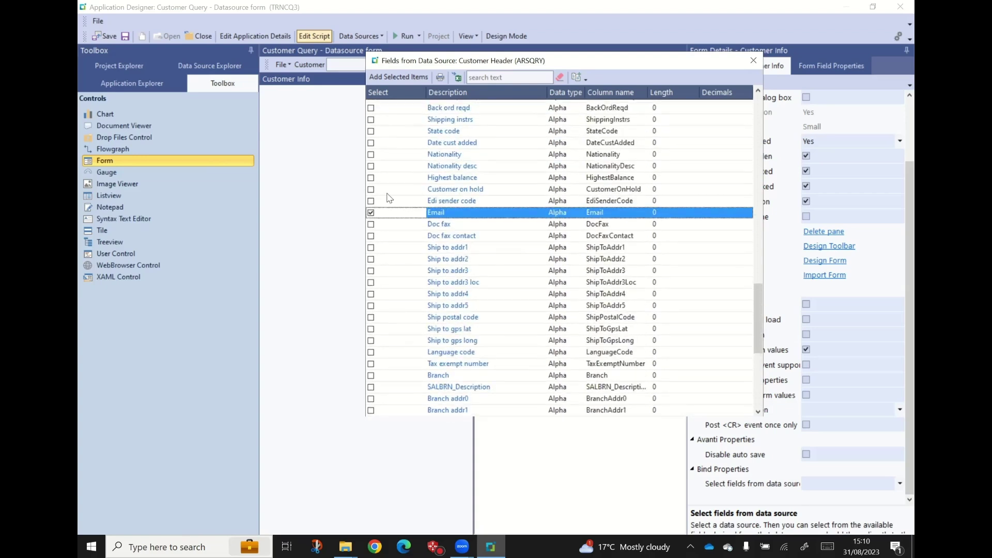
{"action": "left_click", "coordinate": [372, 189]}
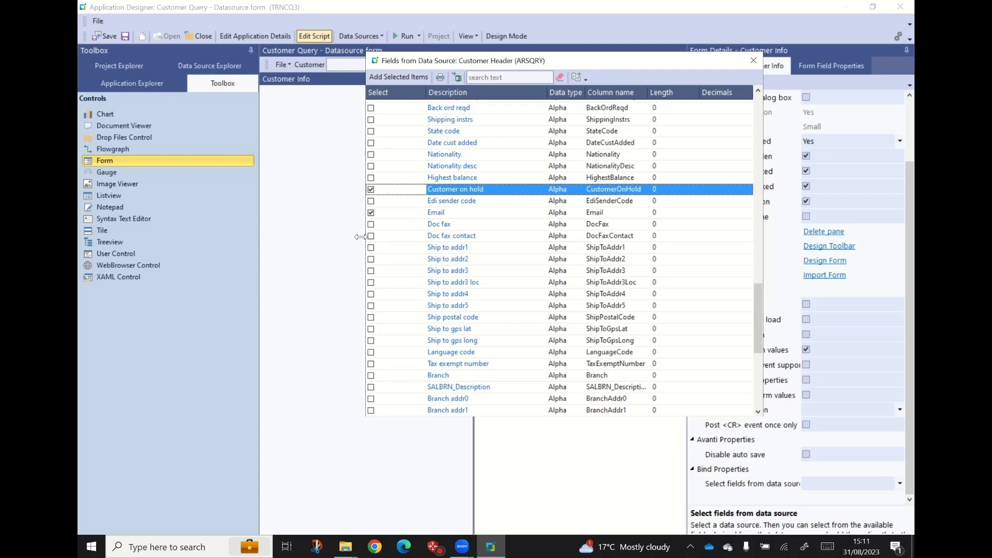
{"action": "left_click", "coordinate": [399, 77]}
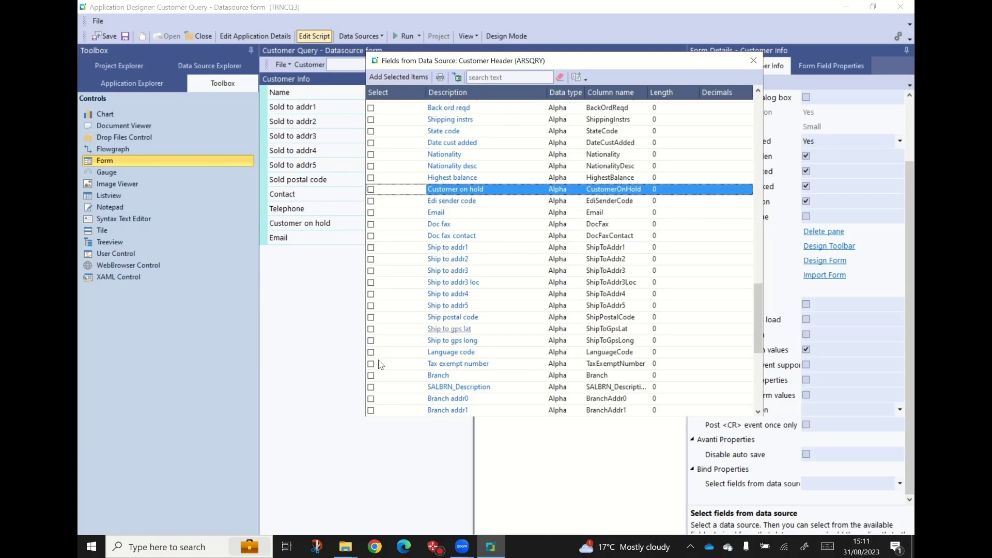
{"action": "left_click", "coordinate": [754, 61]}
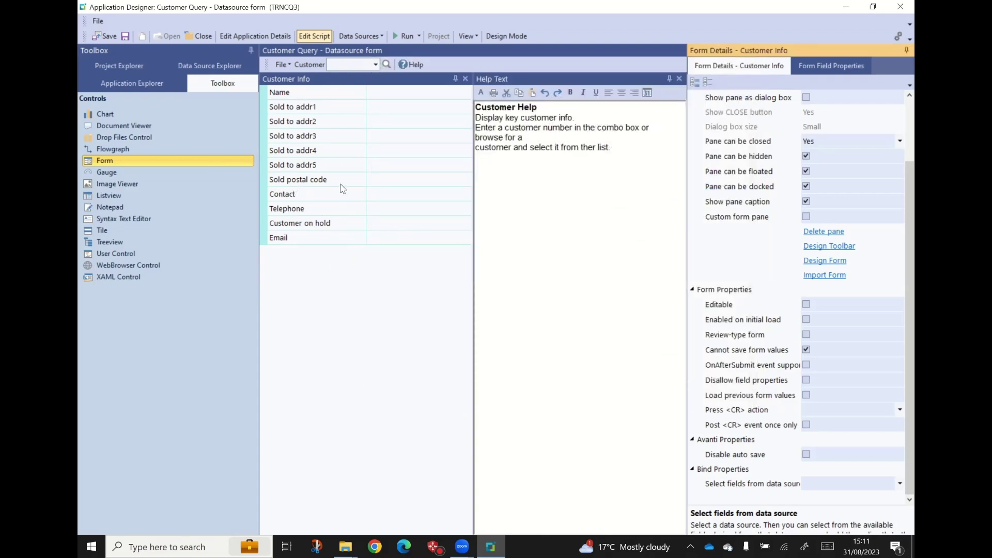
Examine the form field properties of the Name field, including its field binding
{"action": "left_click", "coordinate": [280, 94]}
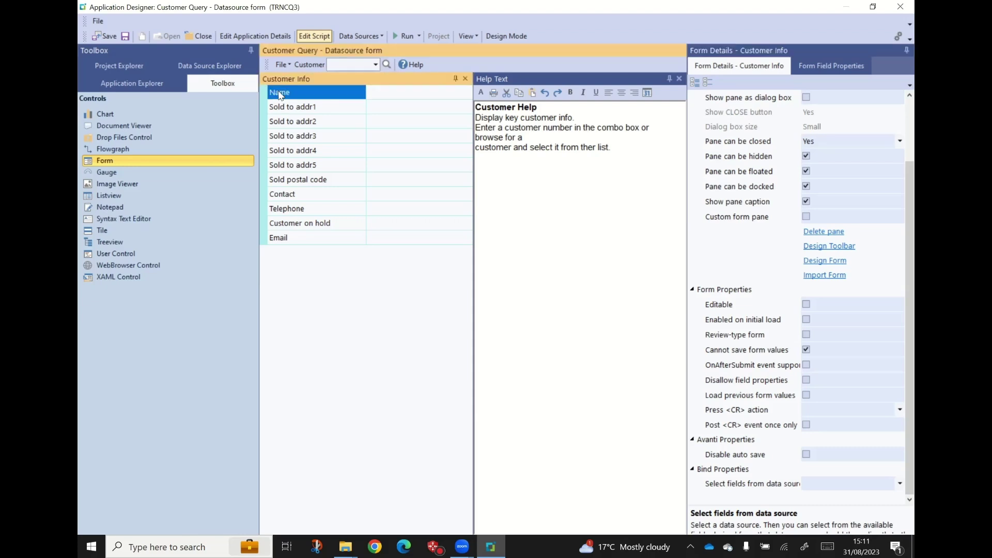
{"action": "left_click", "coordinate": [832, 67]}
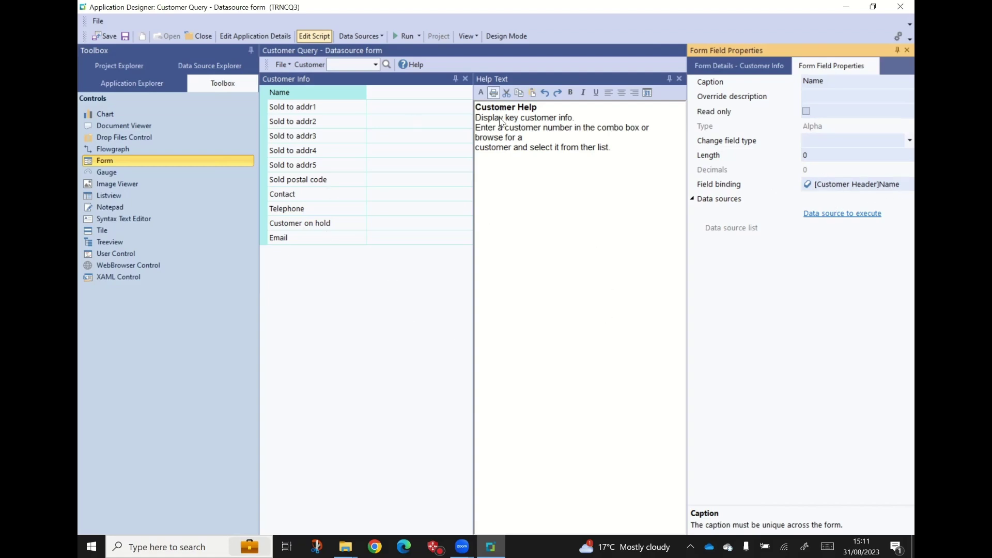
Dock the Help Text pane below the Customer Info form and set it to auto-hide
{"action": "left_click", "coordinate": [572, 78]}
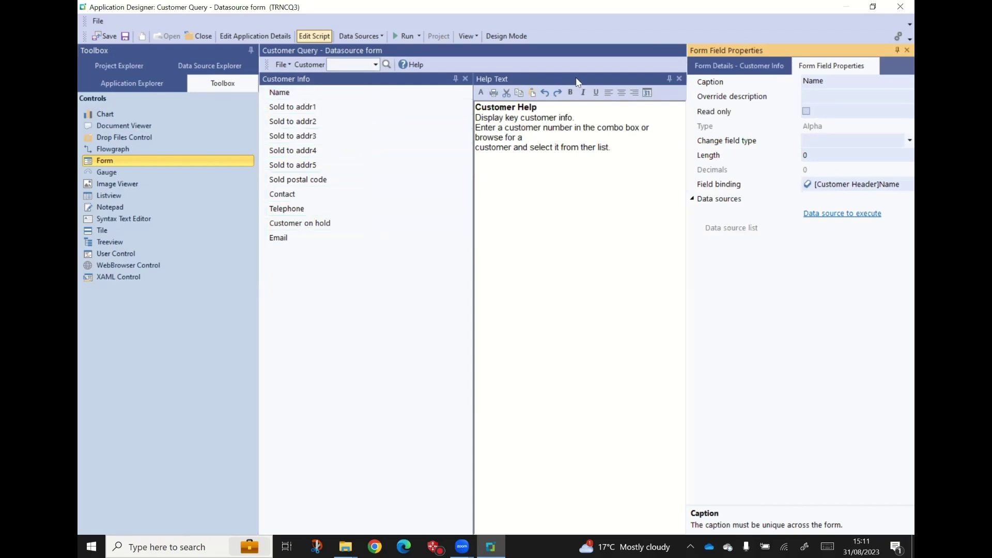
{"action": "left_click_drag", "start_coordinate": [572, 78], "coordinate": [571, 87]}
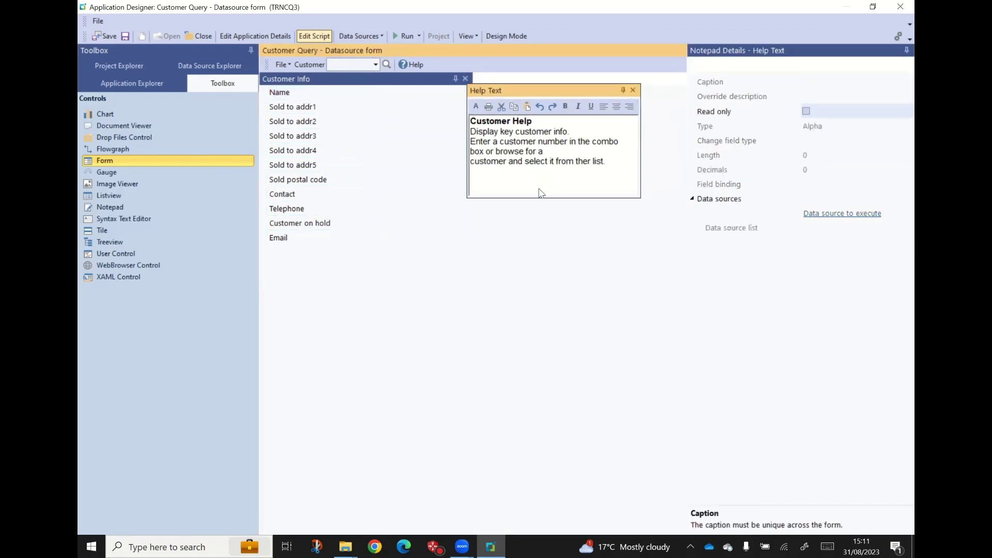
{"action": "left_click_drag", "start_coordinate": [540, 200], "coordinate": [284, 304]}
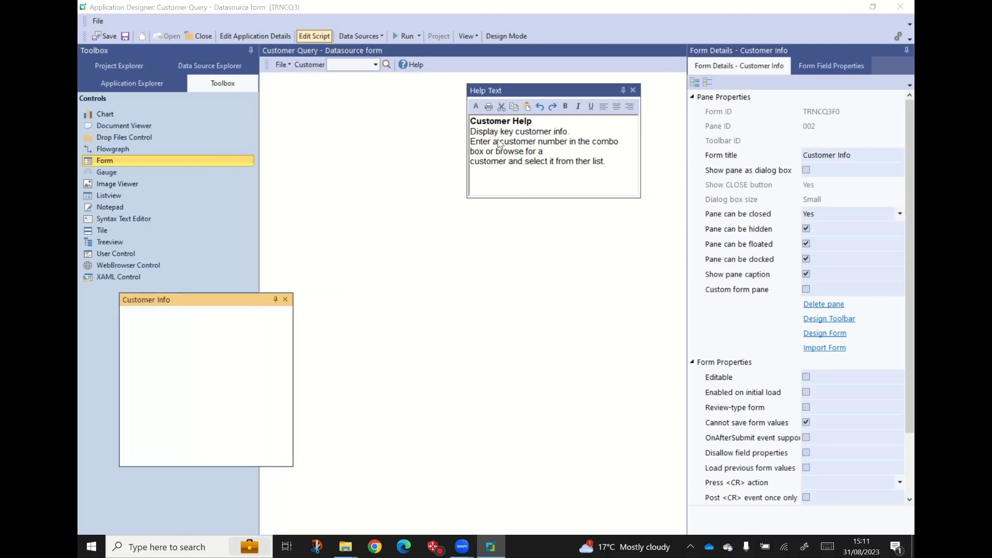
{"action": "left_click", "coordinate": [535, 178]}
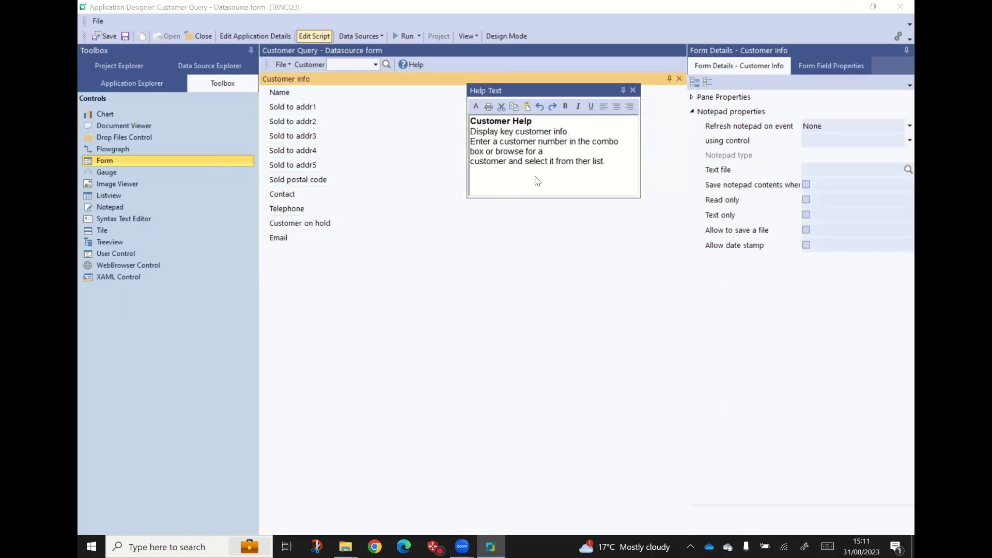
{"action": "left_click_drag", "start_coordinate": [481, 421], "coordinate": [472, 505]}
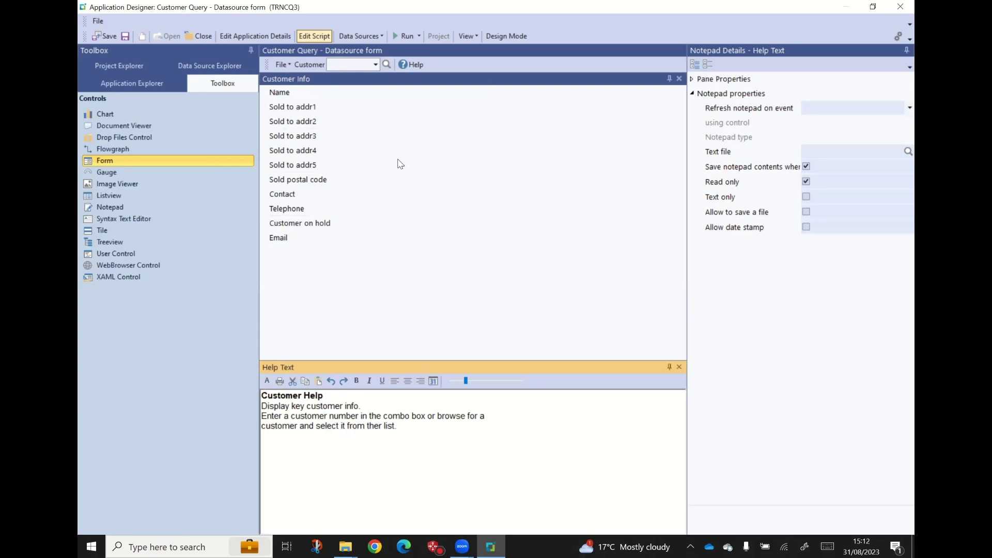
{"action": "left_click", "coordinate": [670, 367]}
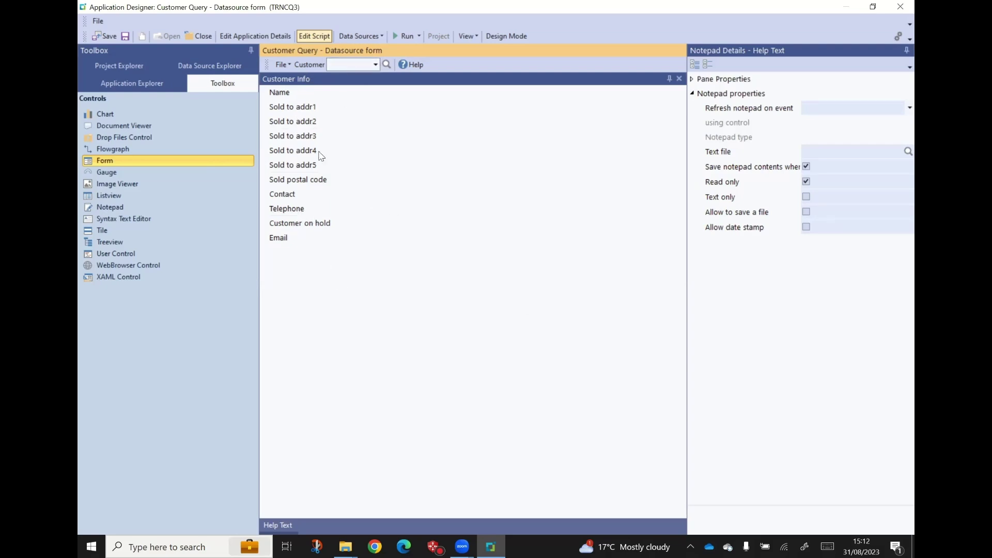
Change the caption of the Sold to addr1 field on the Customer Info form to Address line 1
{"action": "left_click", "coordinate": [296, 110]}
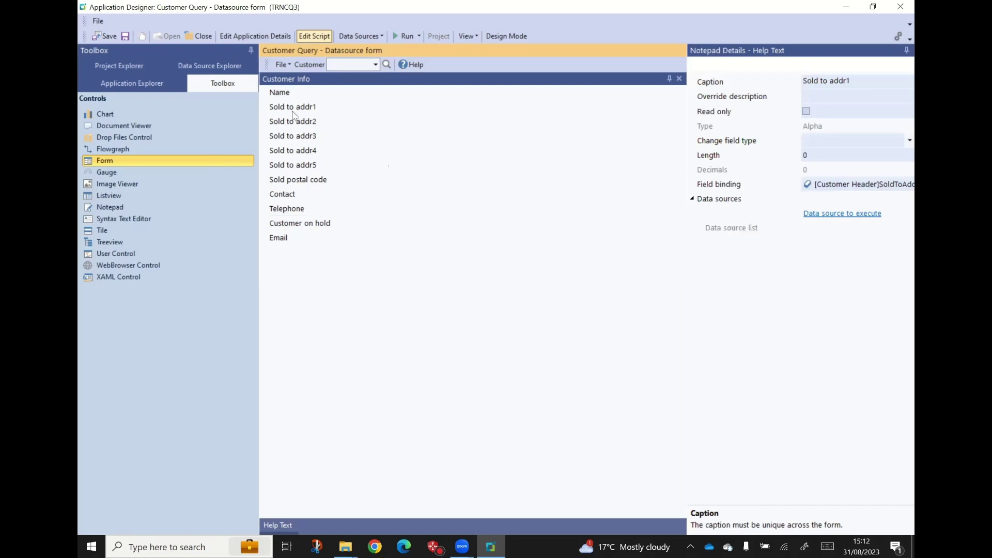
{"action": "left_click", "coordinate": [505, 184]}
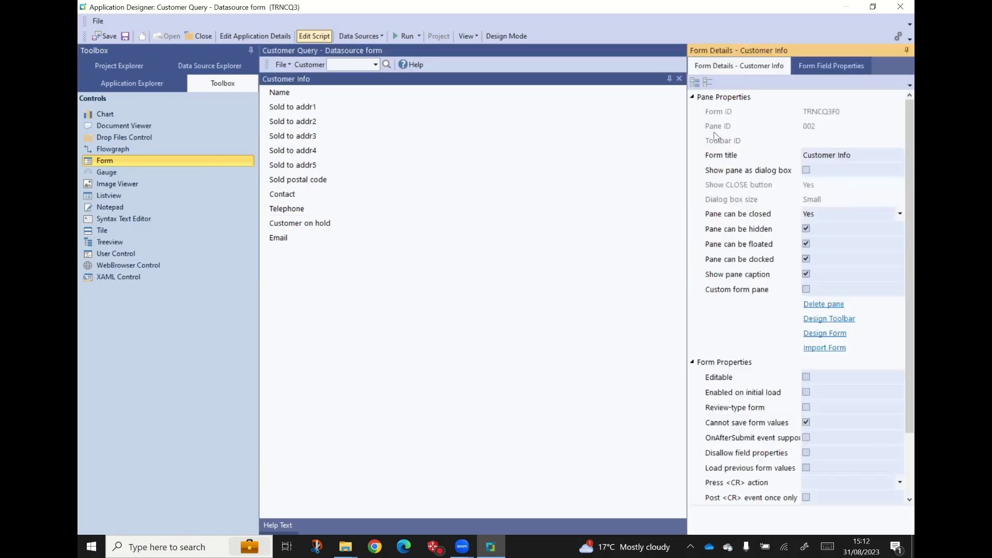
{"action": "left_click", "coordinate": [302, 110]}
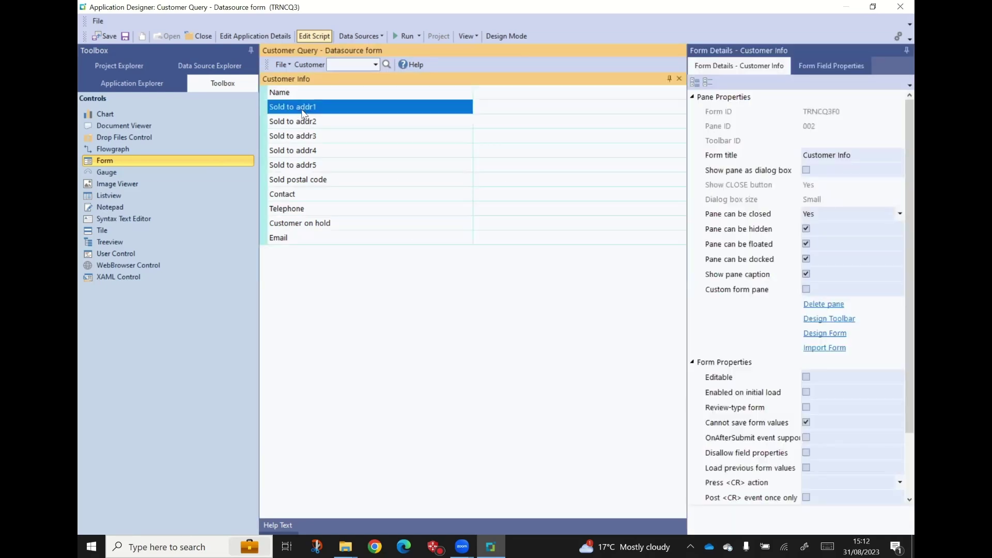
{"action": "left_click", "coordinate": [834, 73]}
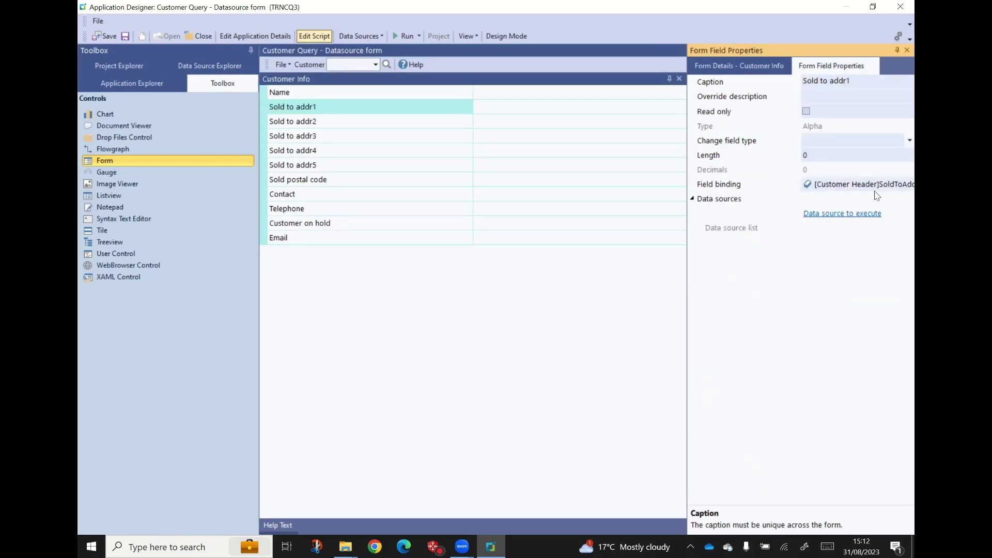
{"action": "left_click", "coordinate": [864, 81]}
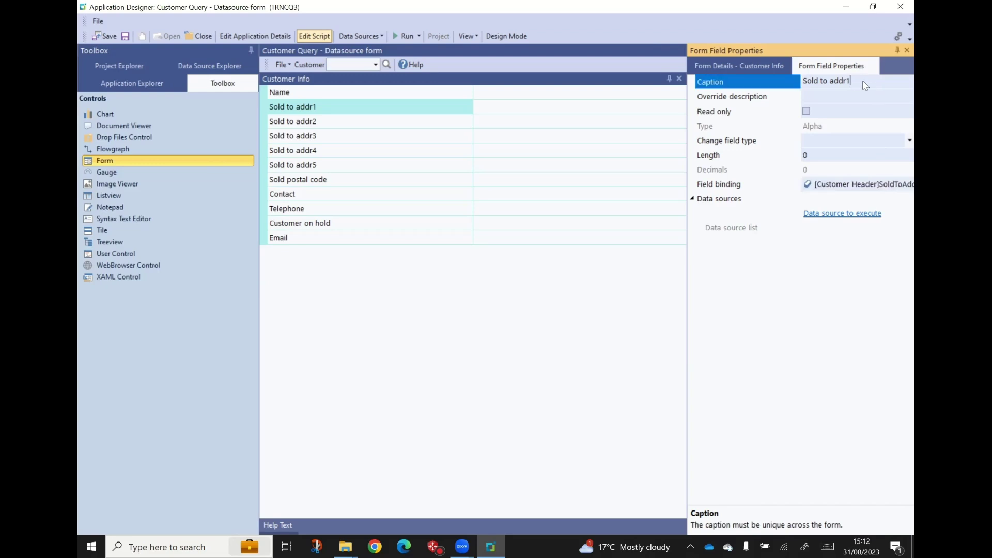
{"action": "left_click", "coordinate": [792, 84]}
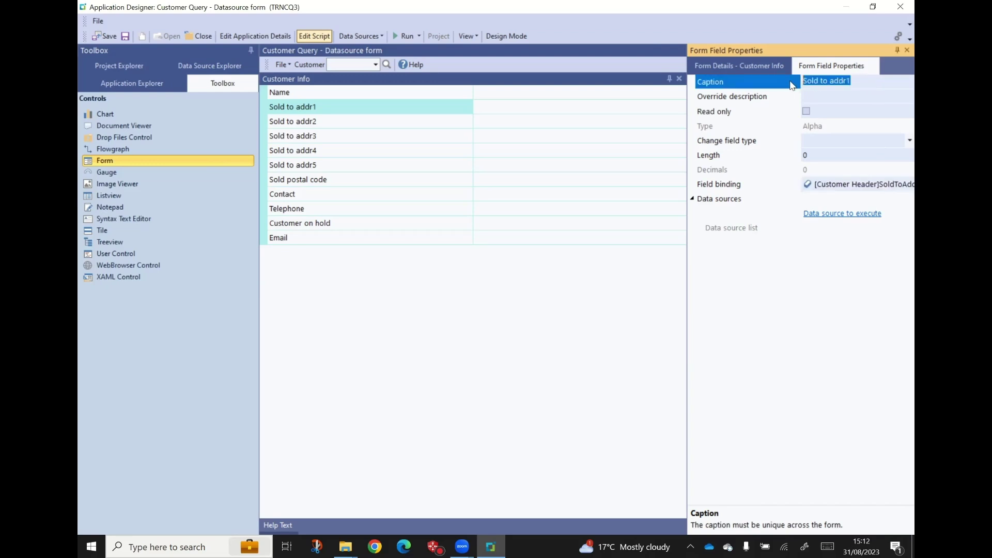
{"action": "type", "text": "Address line 1"}
{"action": "key", "text": "Tab"}
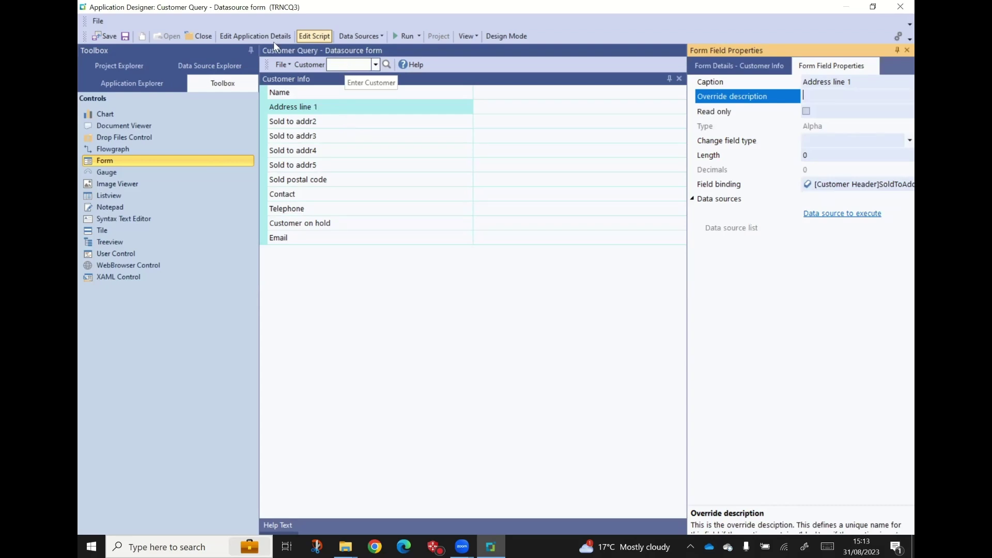
Open the main toolbar's design for the Customer control, review its data sources to execute, and apply Customer Header as the selection
{"action": "left_click", "coordinate": [254, 37]}
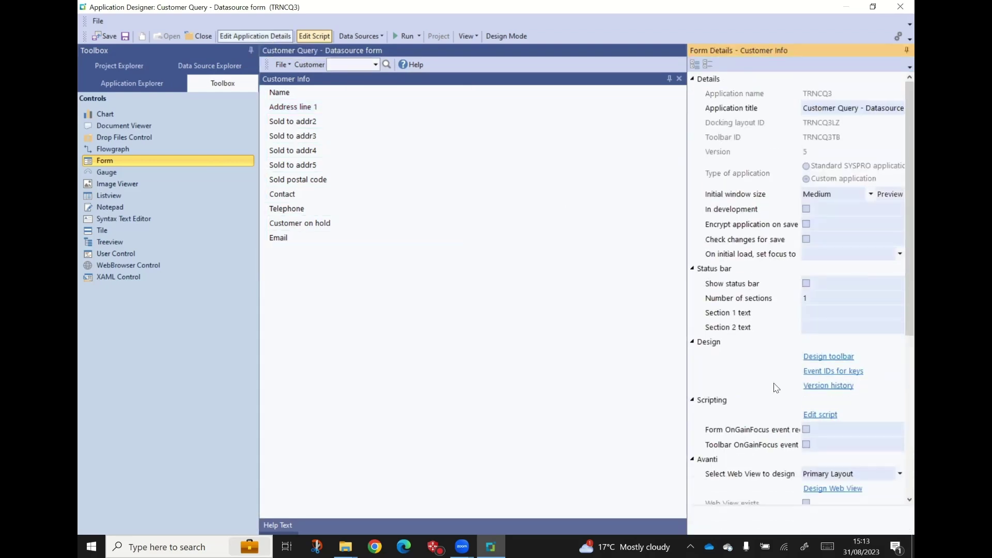
{"action": "left_click", "coordinate": [823, 362]}
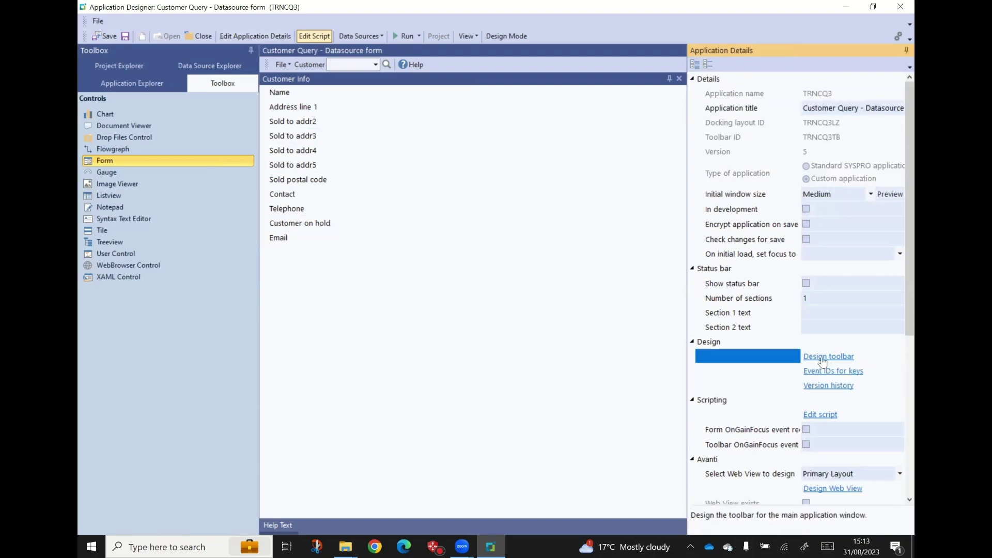
{"action": "left_click", "coordinate": [823, 362]}
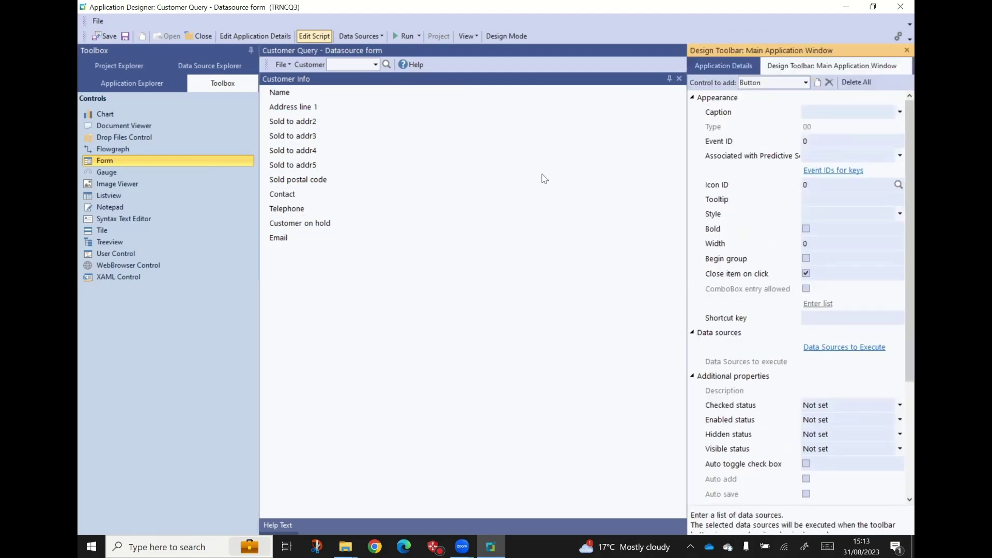
{"action": "left_click", "coordinate": [339, 67]}
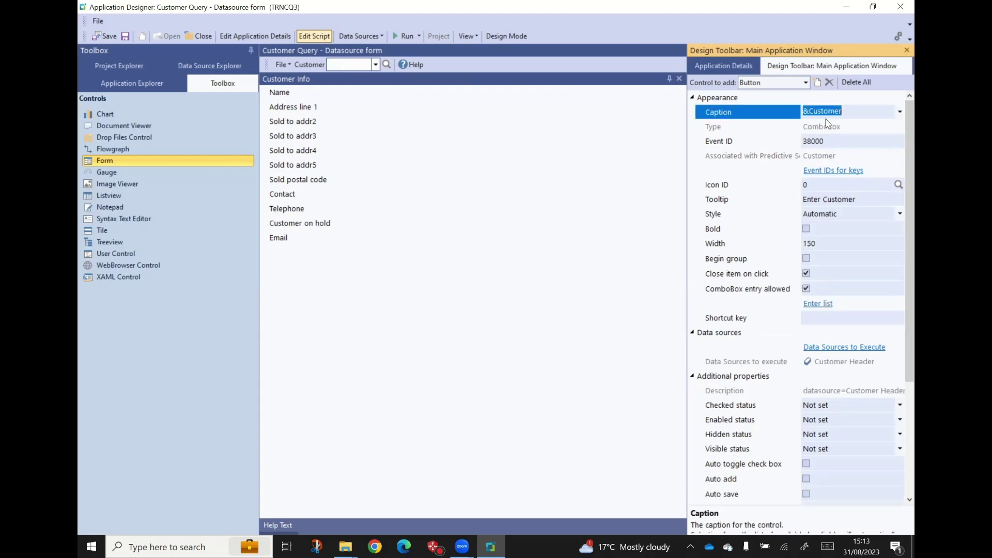
{"action": "scroll", "coordinate": [899, 154], "scroll_direction": "down", "scroll_amount": 1}
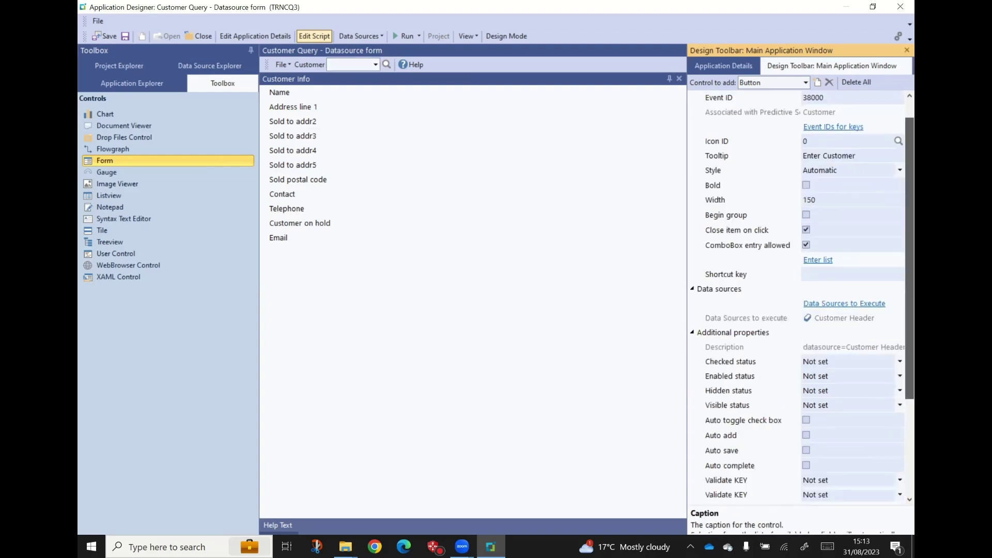
{"action": "scroll", "coordinate": [801, 297], "scroll_direction": "down", "scroll_amount": 1}
{"action": "scroll", "coordinate": [899, 248], "scroll_direction": "down", "scroll_amount": 2}
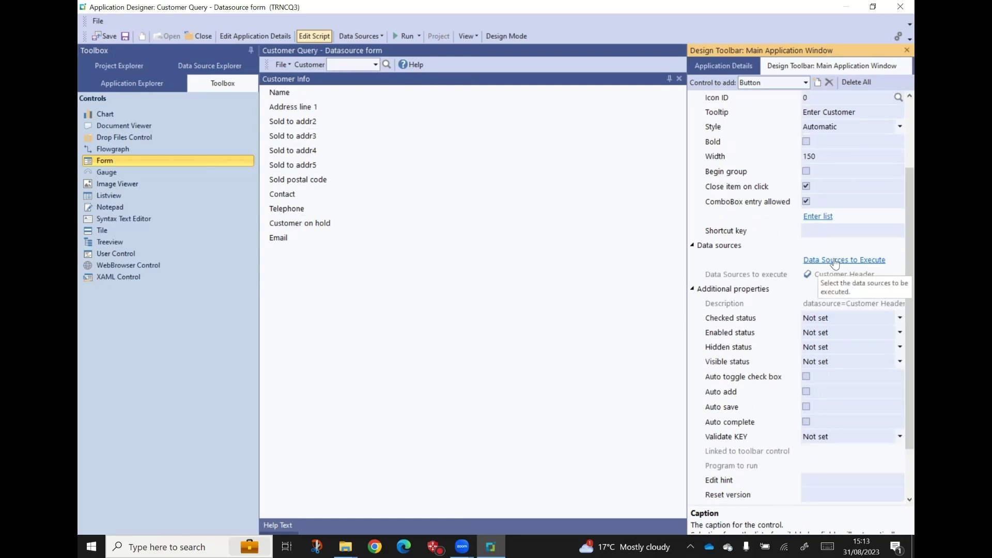
{"action": "left_click", "coordinate": [836, 261]}
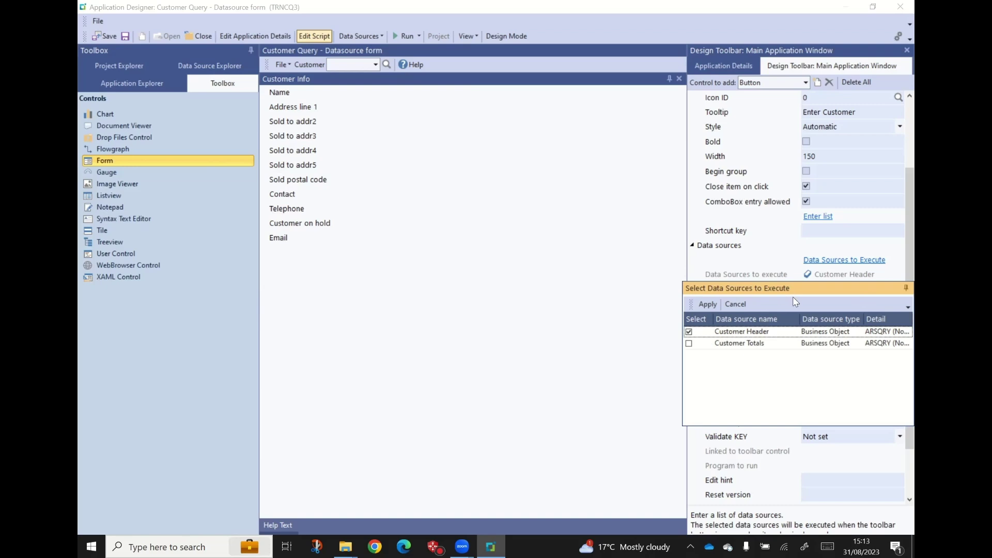
{"action": "left_click", "coordinate": [706, 305]}
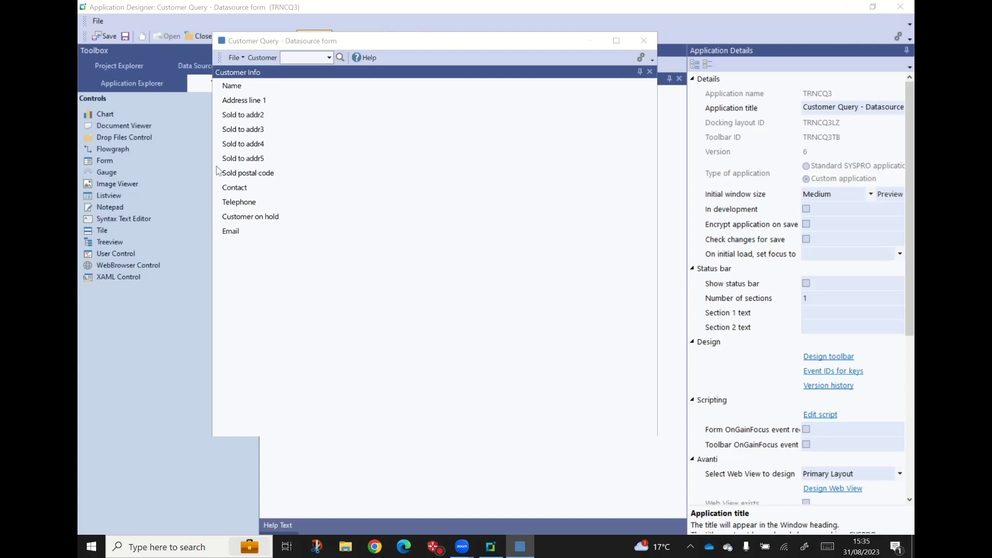
Test the running customer query by submitting a customer number, and dismiss the resulting message
{"action": "left_click", "coordinate": [302, 58]}
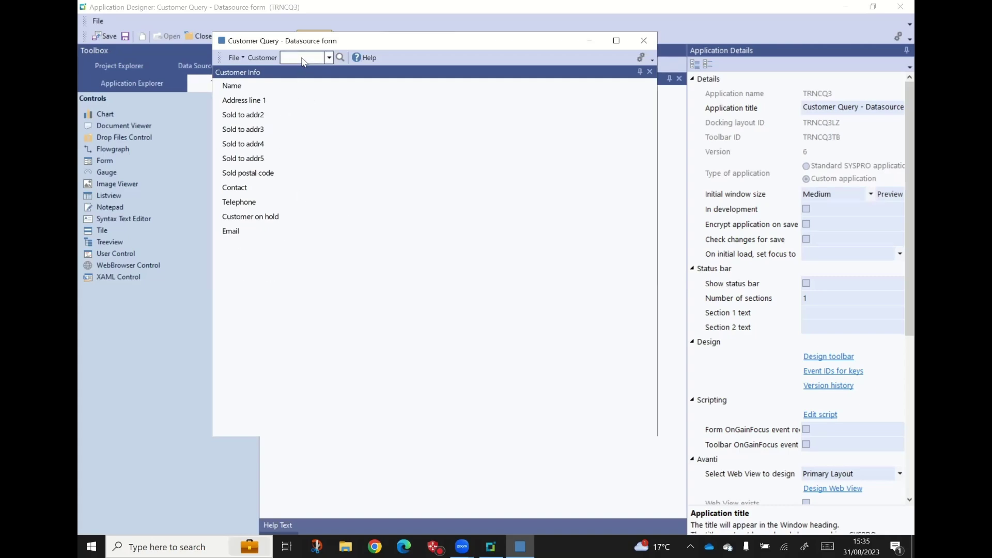
{"action": "type", "text": "1"}
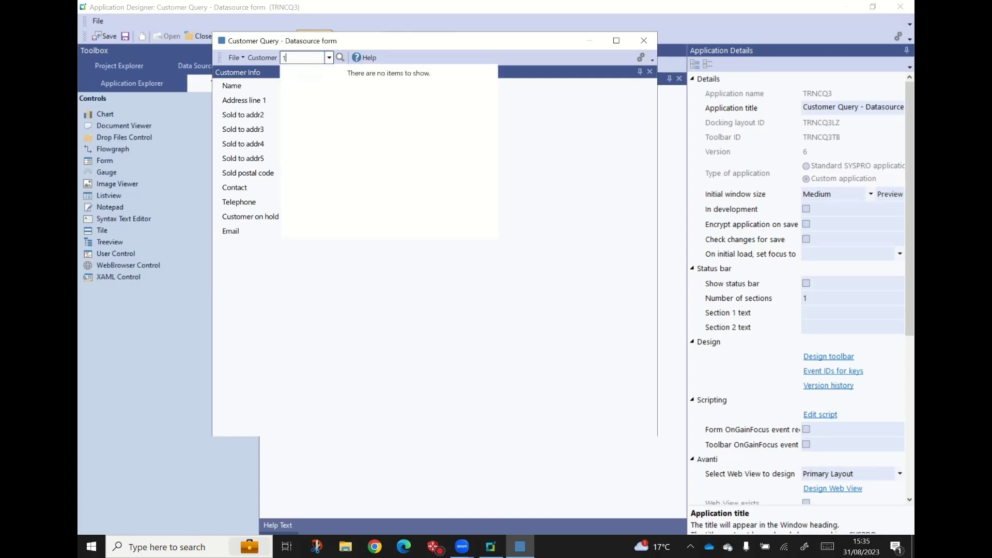
{"action": "key", "text": "Return"}
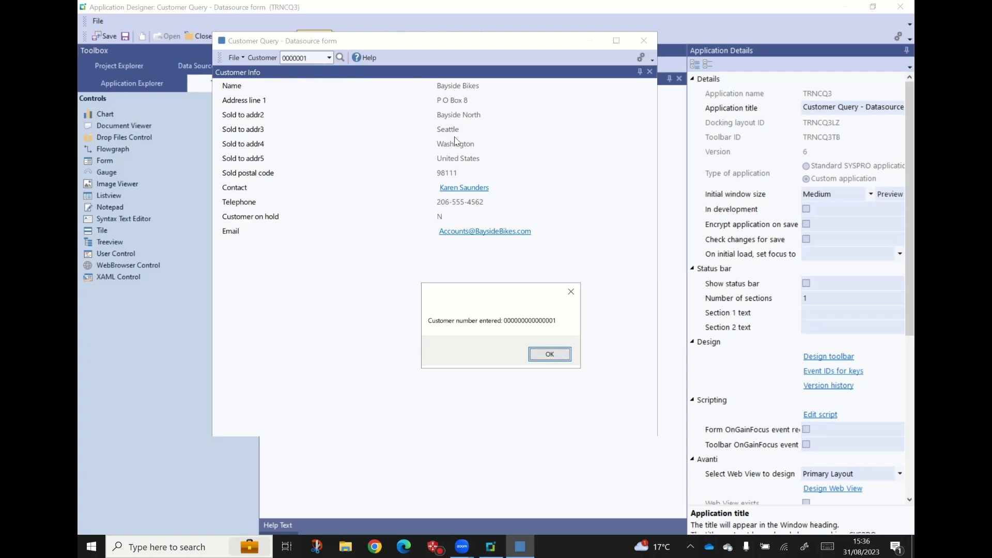
{"action": "left_click", "coordinate": [550, 356]}
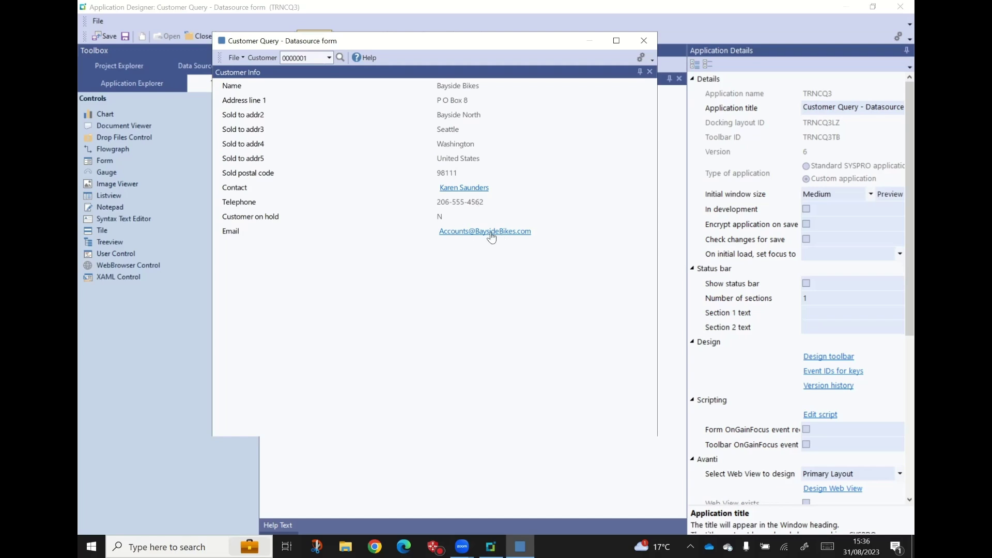
Try the Contact hyperlink of the queried customer on the Customer Info form
{"action": "left_click", "coordinate": [464, 192]}
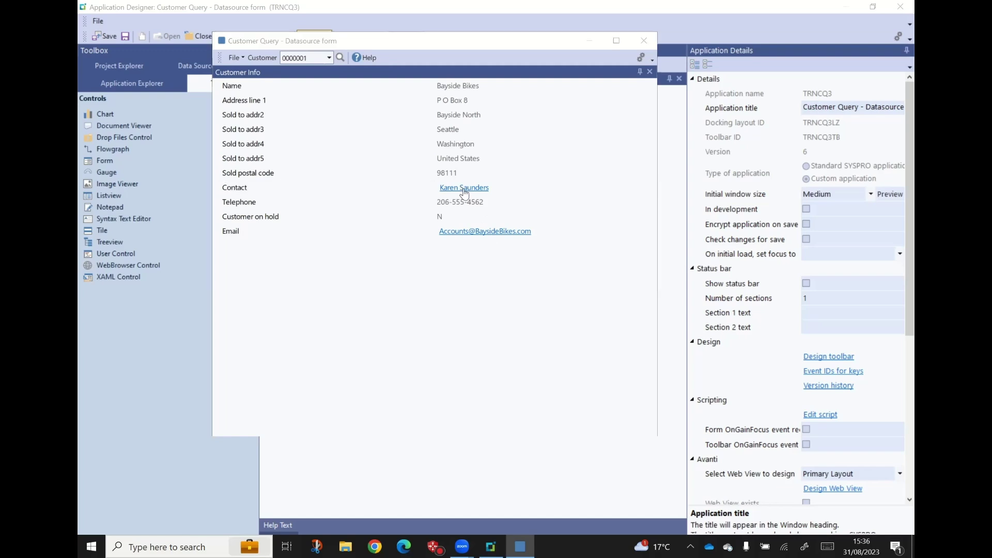
{"action": "right_click", "coordinate": [465, 192]}
{"action": "left_click", "coordinate": [457, 194]}
{"action": "left_click", "coordinate": [457, 193]}
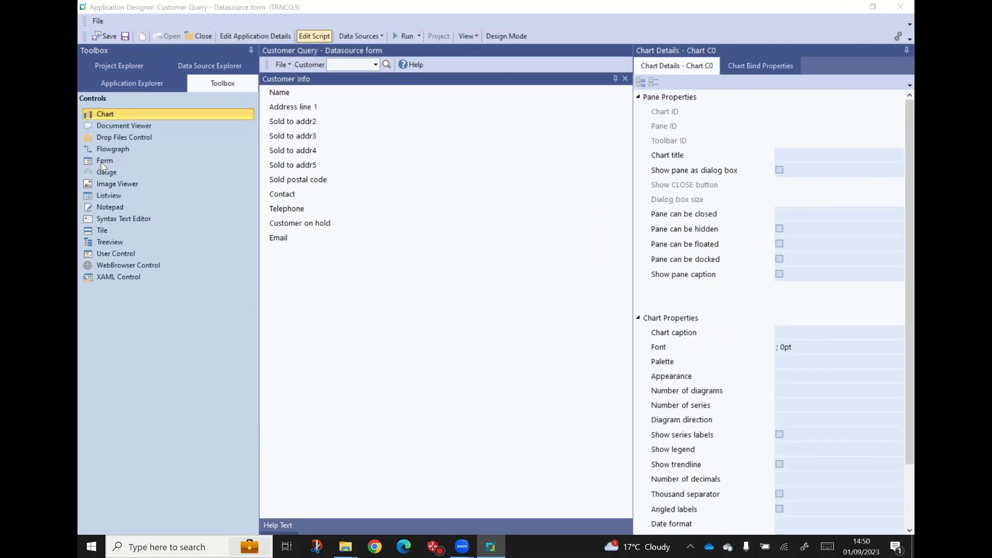
Add a new form pane titled Financial Info and dock it to the right of the Customer Info form
{"action": "left_click", "coordinate": [103, 161]}
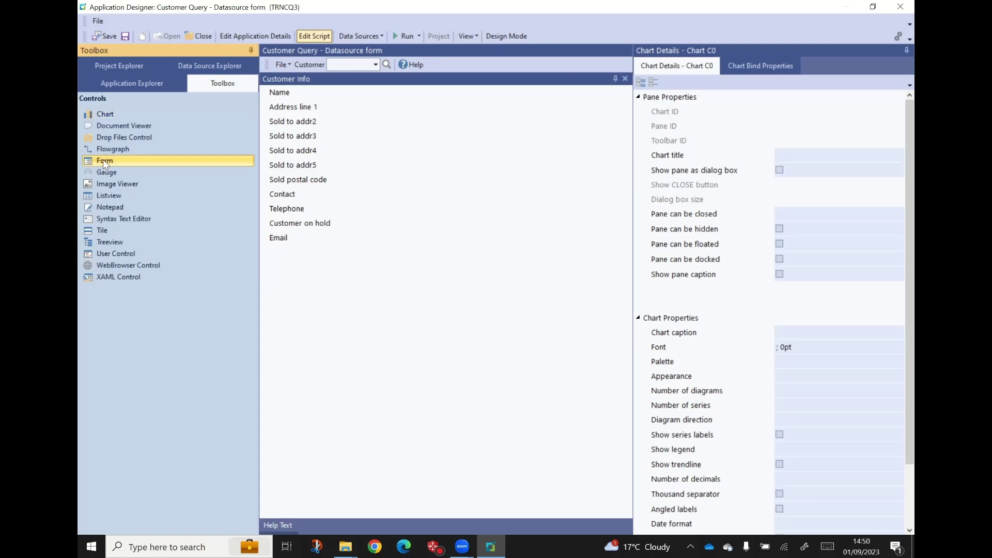
{"action": "left_click", "coordinate": [395, 213]}
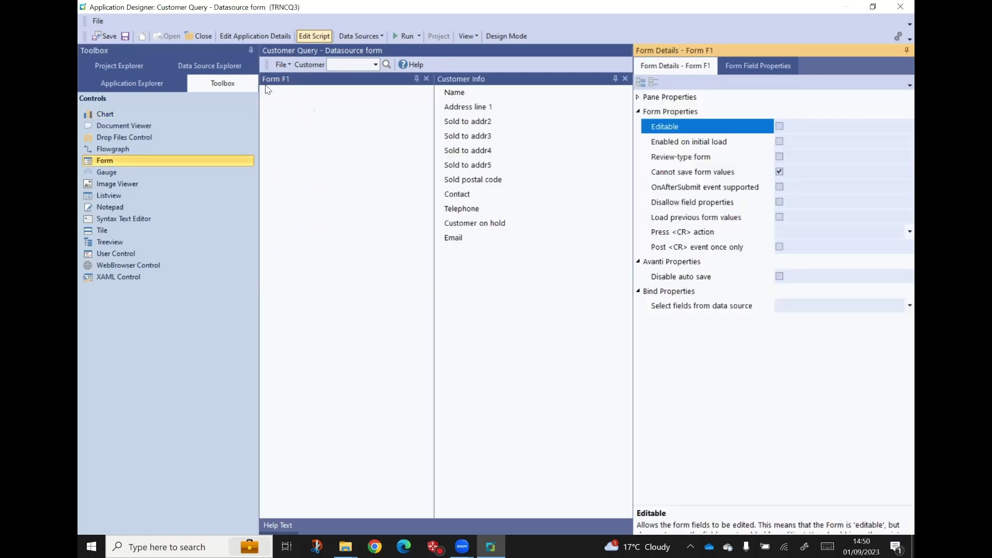
{"action": "left_click", "coordinate": [641, 98]}
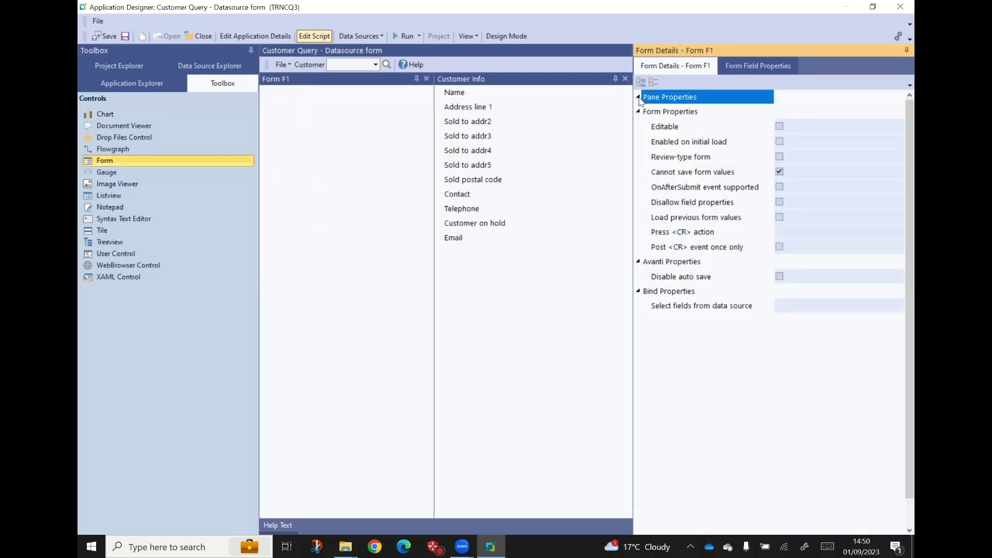
{"action": "left_click", "coordinate": [827, 157]}
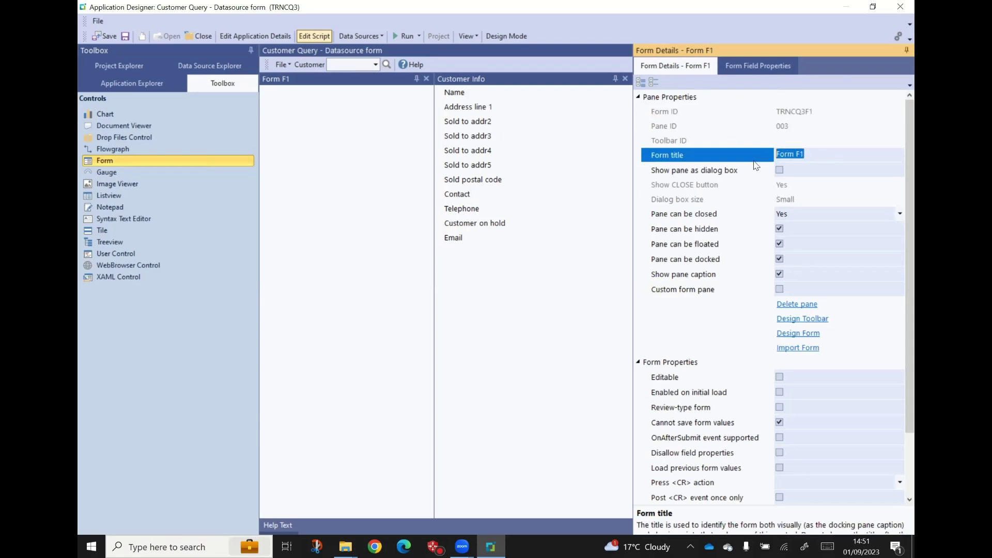
{"action": "type", "text": "Financial Info"}
{"action": "key", "text": "Tab"}
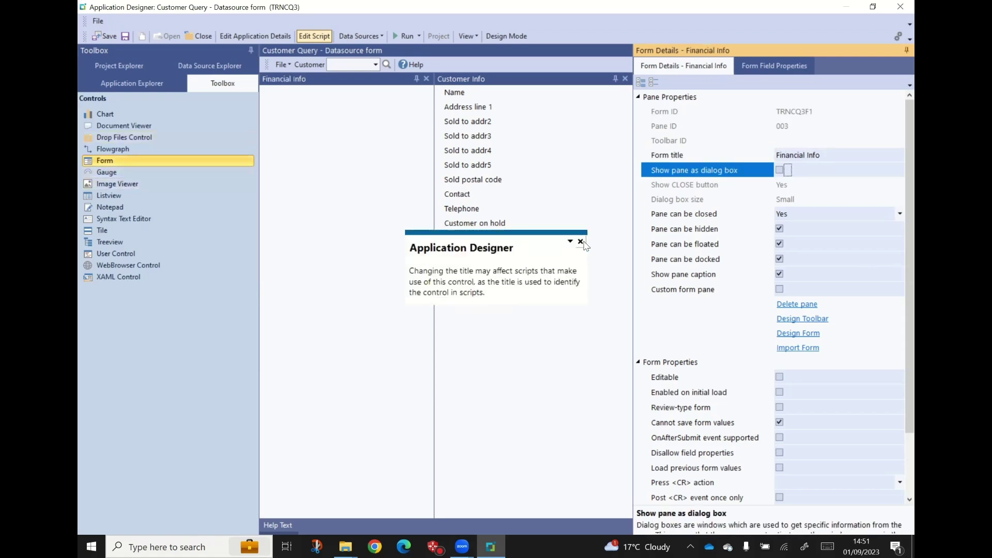
{"action": "left_click", "coordinate": [581, 241]}
{"action": "left_click_drag", "start_coordinate": [333, 84], "coordinate": [616, 293]}
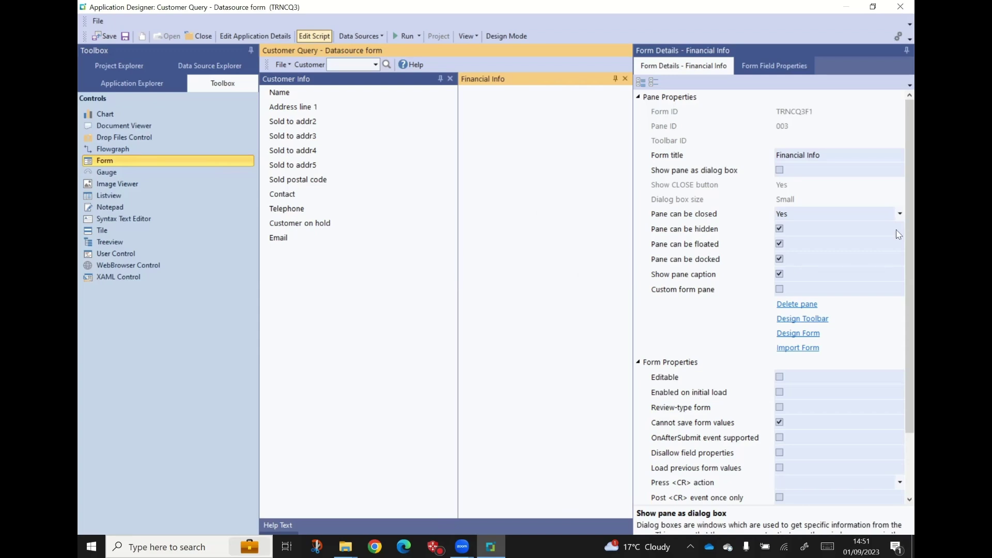
Add the Current balance, Current, Days30, Days60 and Days90 fields from the Customer Totals data source to the Financial Info form
{"action": "scroll", "coordinate": [900, 284], "scroll_direction": "down", "scroll_amount": 1}
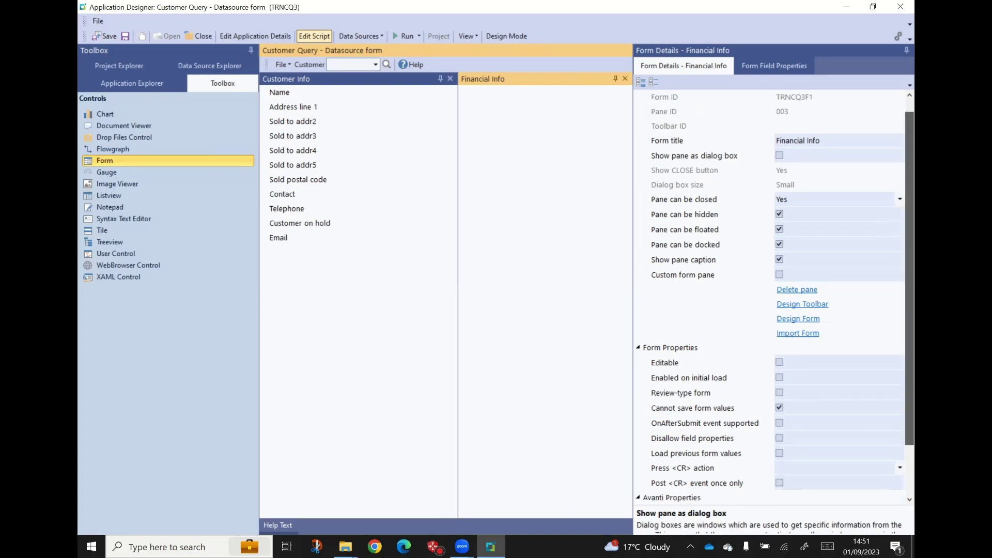
{"action": "scroll", "coordinate": [896, 435], "scroll_direction": "down", "scroll_amount": 4}
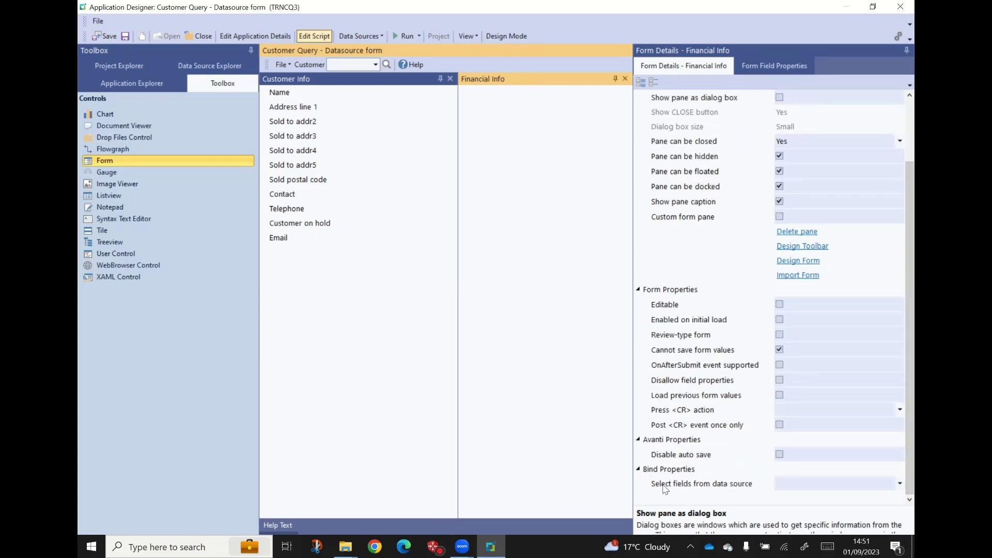
{"action": "left_click", "coordinate": [899, 485]}
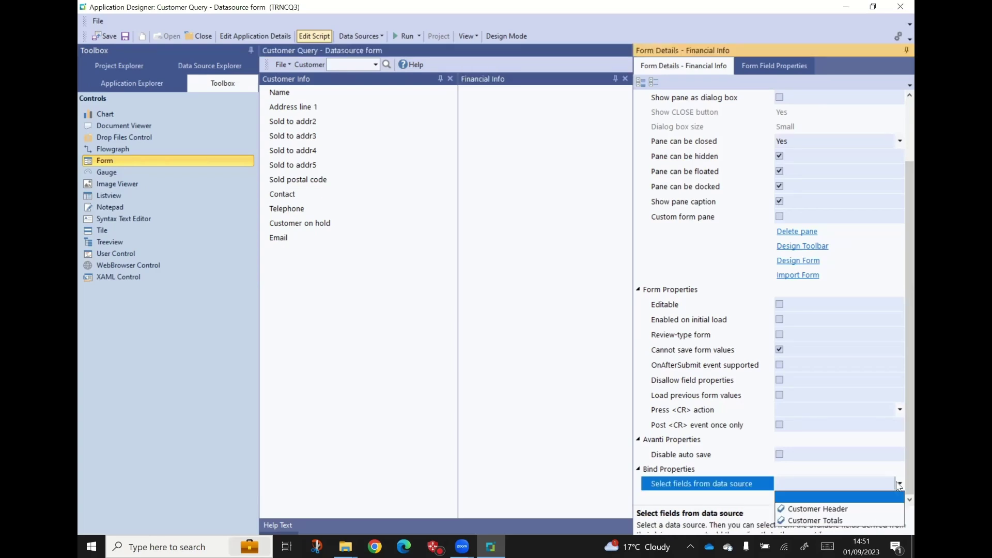
{"action": "left_click", "coordinate": [814, 521]}
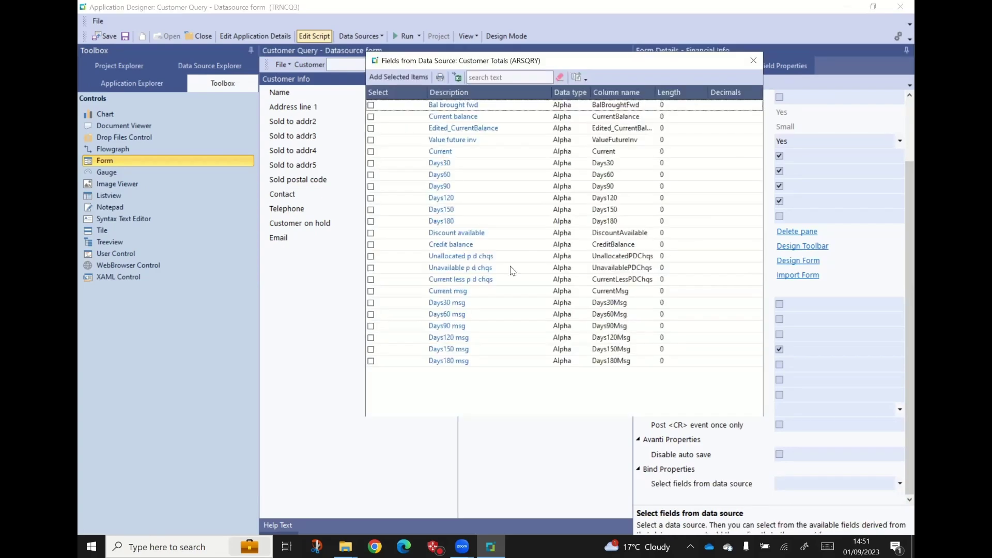
{"action": "left_click", "coordinate": [372, 153]}
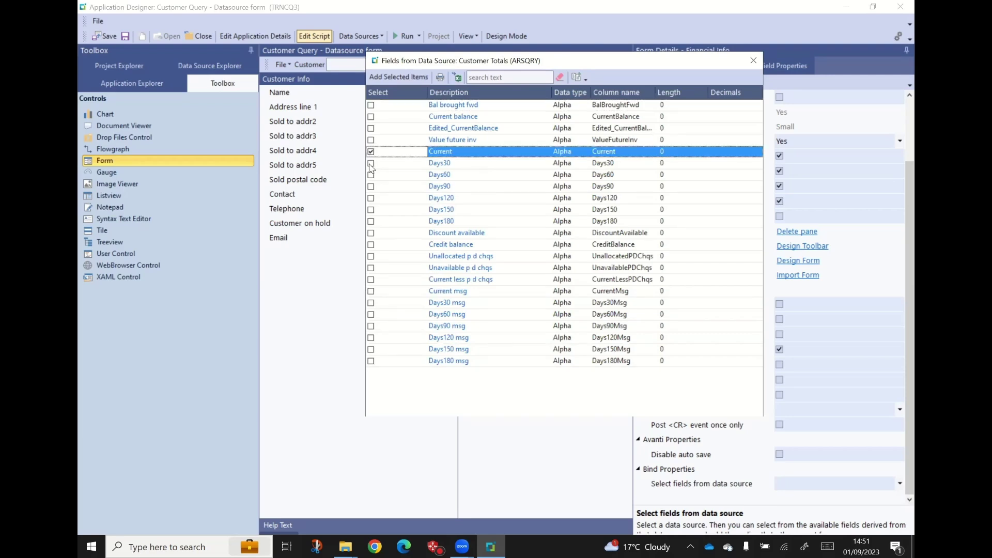
{"action": "left_click", "coordinate": [371, 163]}
{"action": "left_click", "coordinate": [371, 175]}
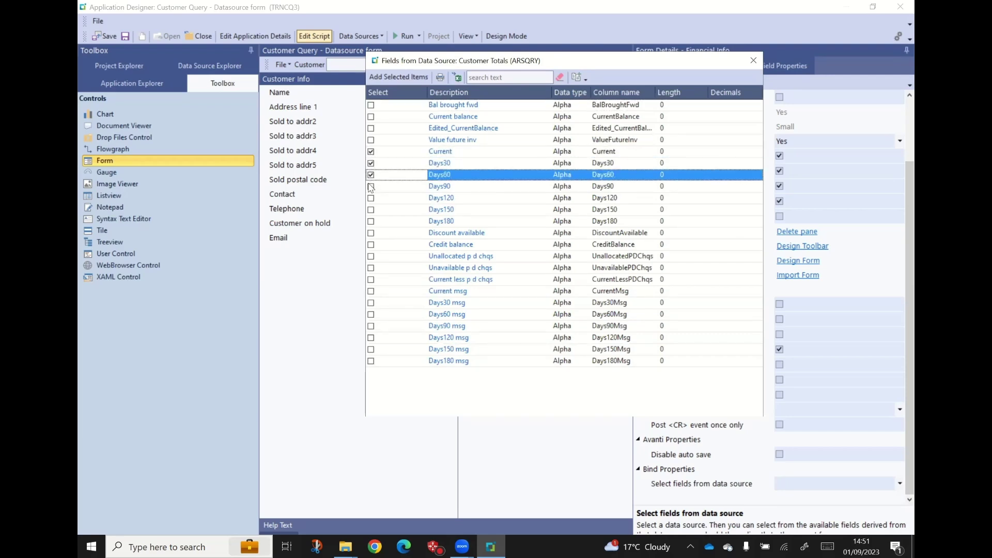
{"action": "left_click", "coordinate": [370, 187]}
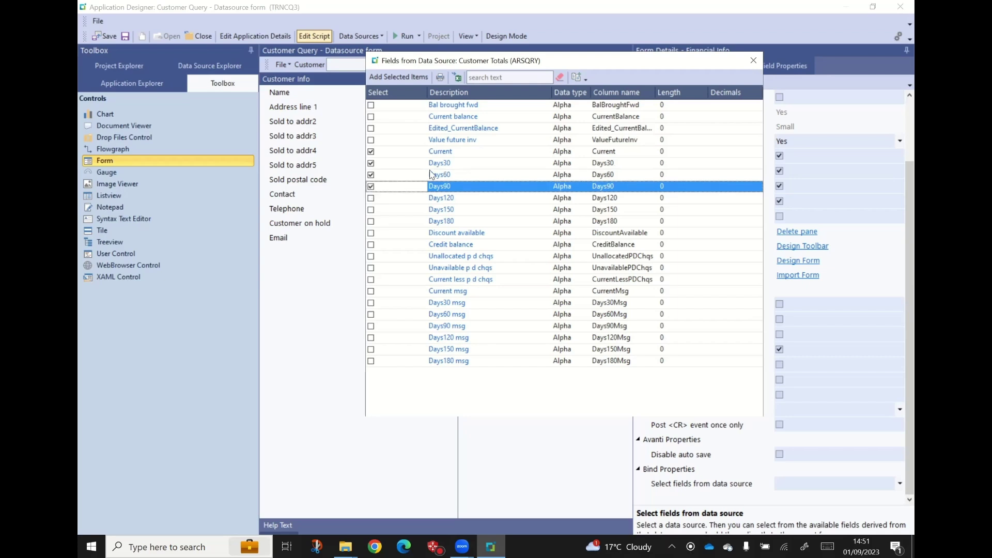
{"action": "left_click", "coordinate": [371, 117]}
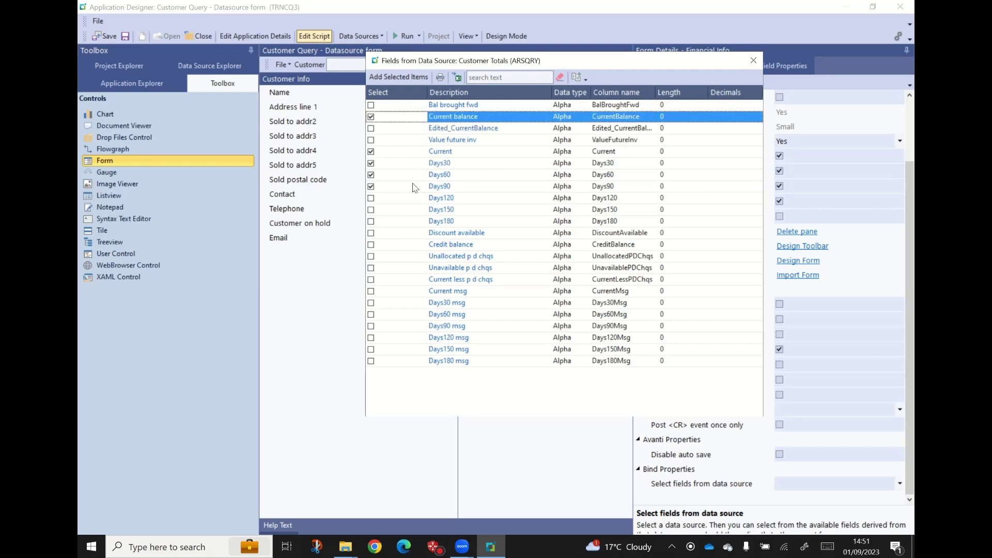
{"action": "left_click", "coordinate": [398, 78]}
{"action": "left_click", "coordinate": [753, 61]}
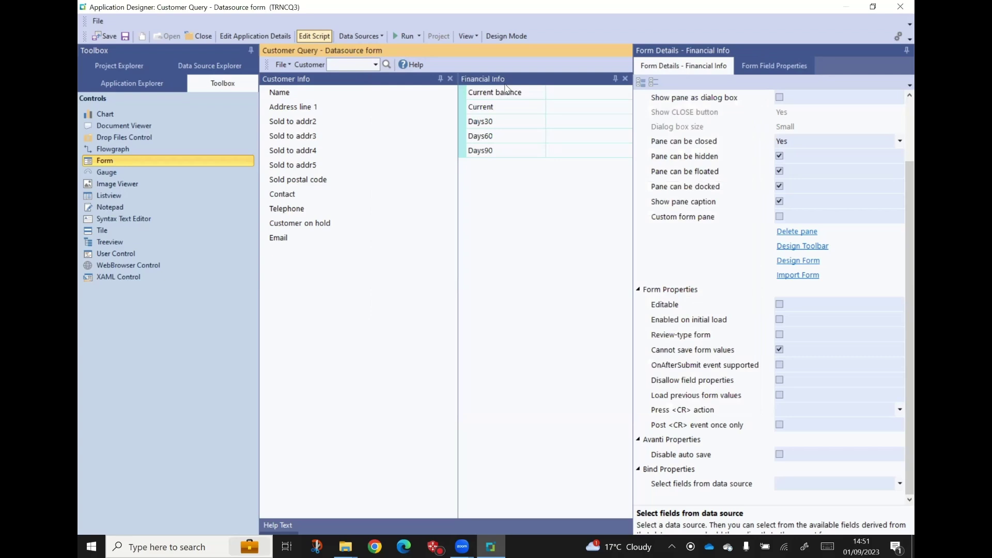
Add the Date last pay, Date last sale, Num outst ord and Outst ord val fields from the Customer Header data source to the Financial Info form
{"action": "left_click", "coordinate": [898, 485]}
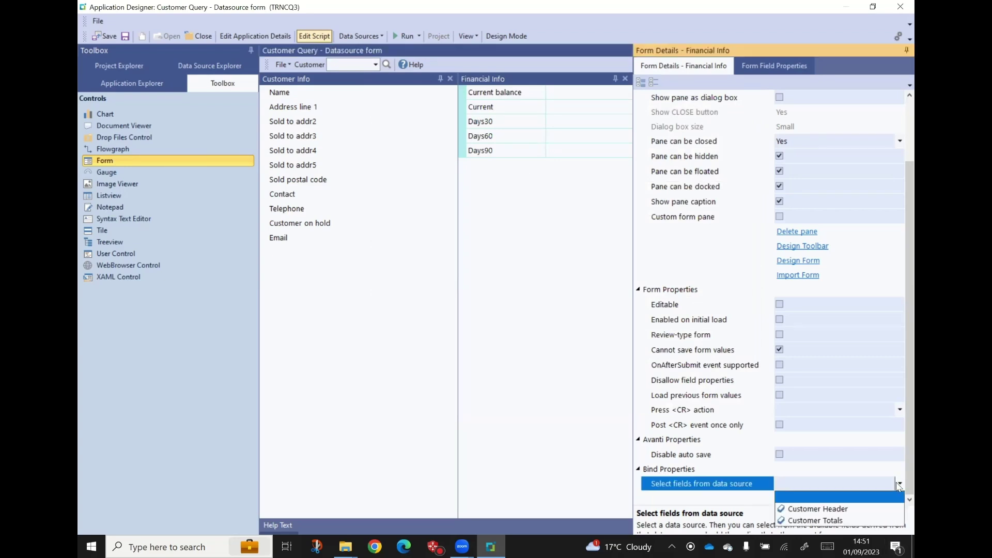
{"action": "left_click", "coordinate": [823, 513]}
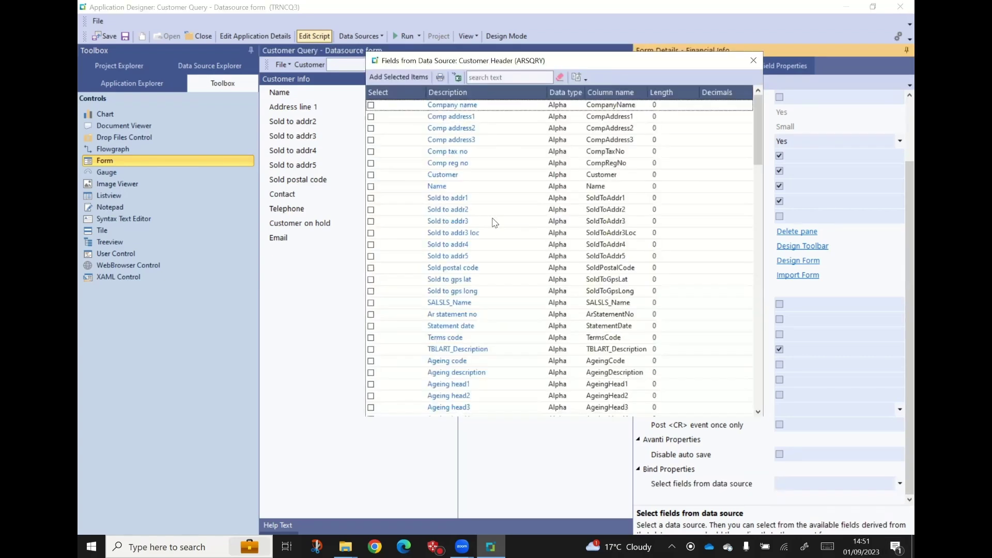
{"action": "left_click", "coordinate": [514, 98]}
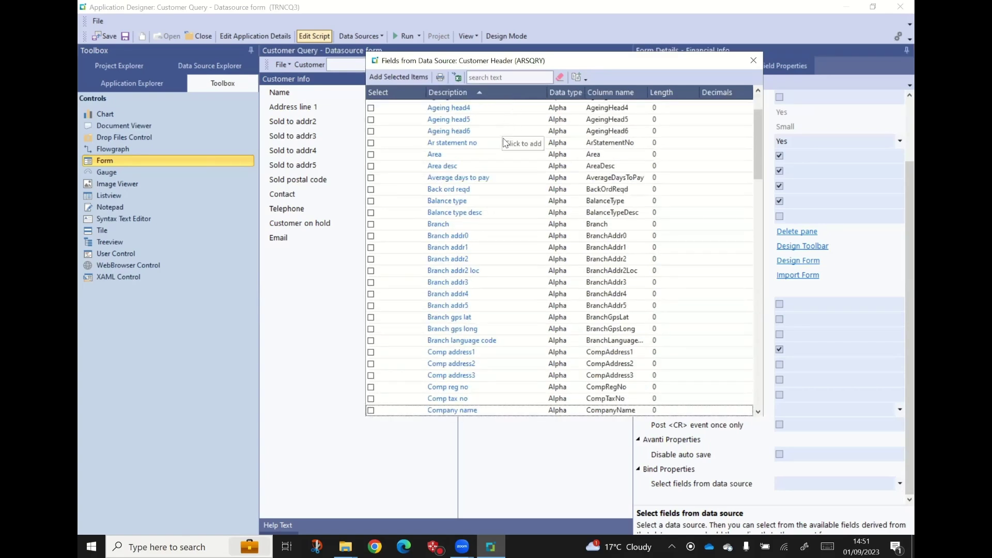
{"action": "scroll", "coordinate": [508, 158], "scroll_direction": "down", "scroll_amount": 2}
{"action": "scroll", "coordinate": [508, 157], "scroll_direction": "down", "scroll_amount": 8}
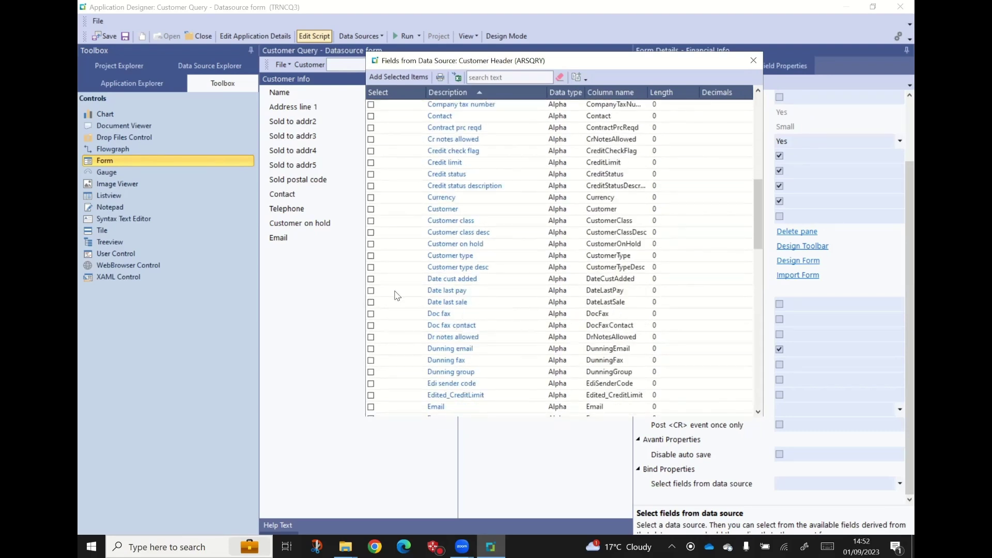
{"action": "left_click", "coordinate": [372, 291]}
{"action": "left_click", "coordinate": [371, 303]}
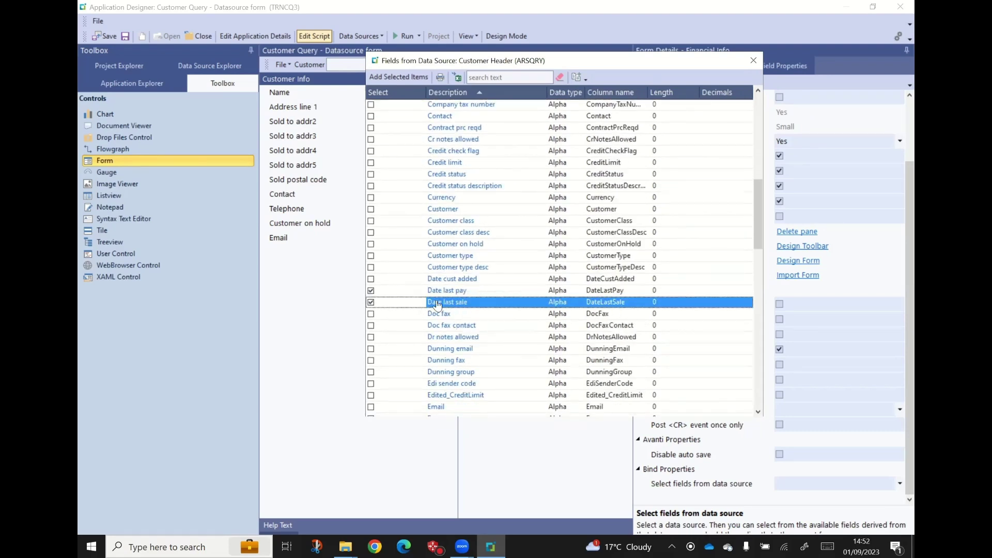
{"action": "scroll", "coordinate": [485, 298], "scroll_direction": "down", "scroll_amount": 5}
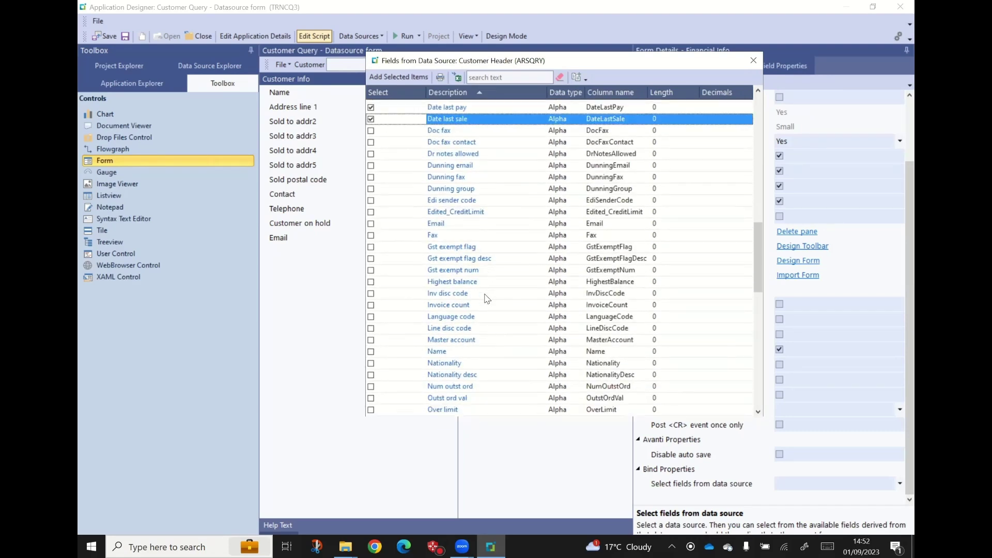
{"action": "scroll", "coordinate": [486, 298], "scroll_direction": "down", "scroll_amount": 3}
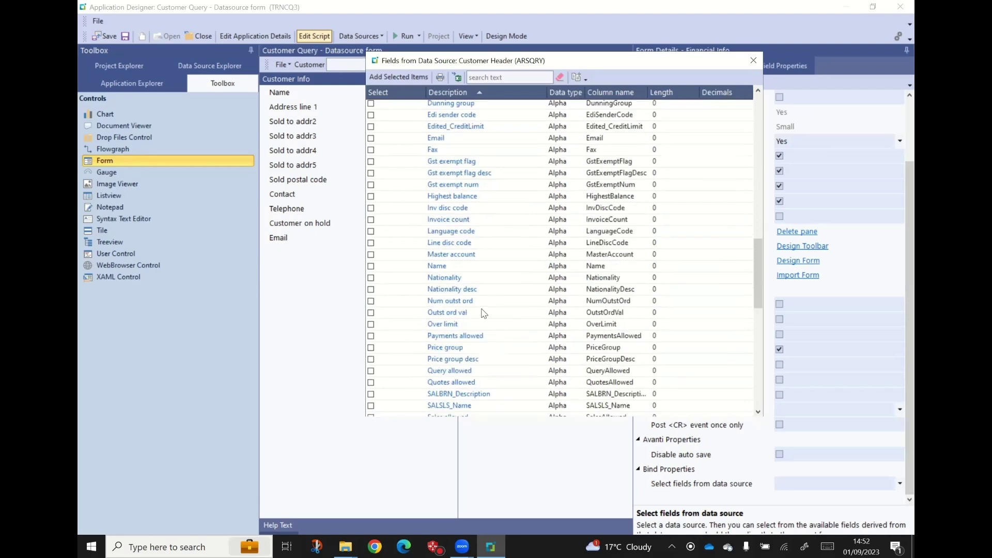
{"action": "left_click", "coordinate": [371, 300]}
{"action": "left_click", "coordinate": [371, 313]}
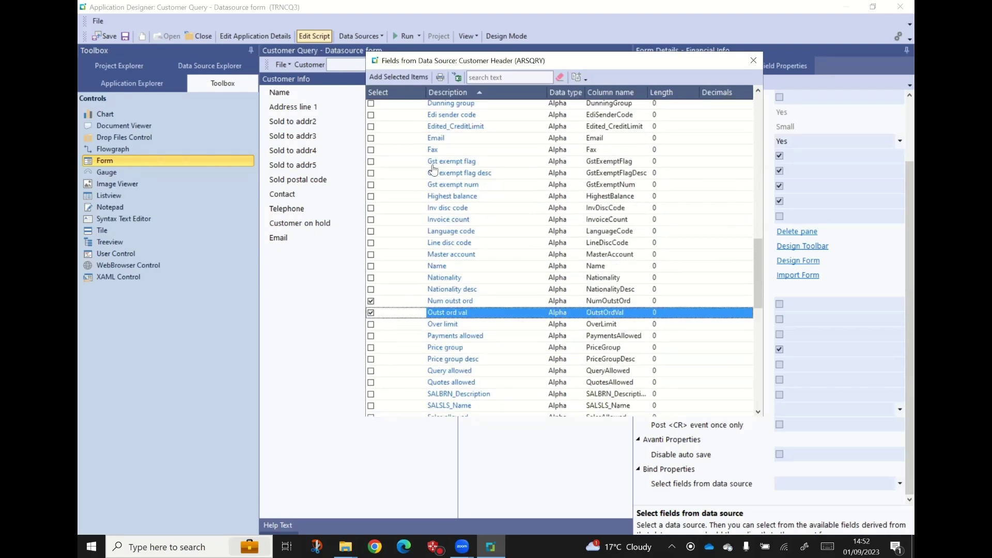
{"action": "left_click", "coordinate": [400, 76]}
{"action": "left_click", "coordinate": [753, 60]}
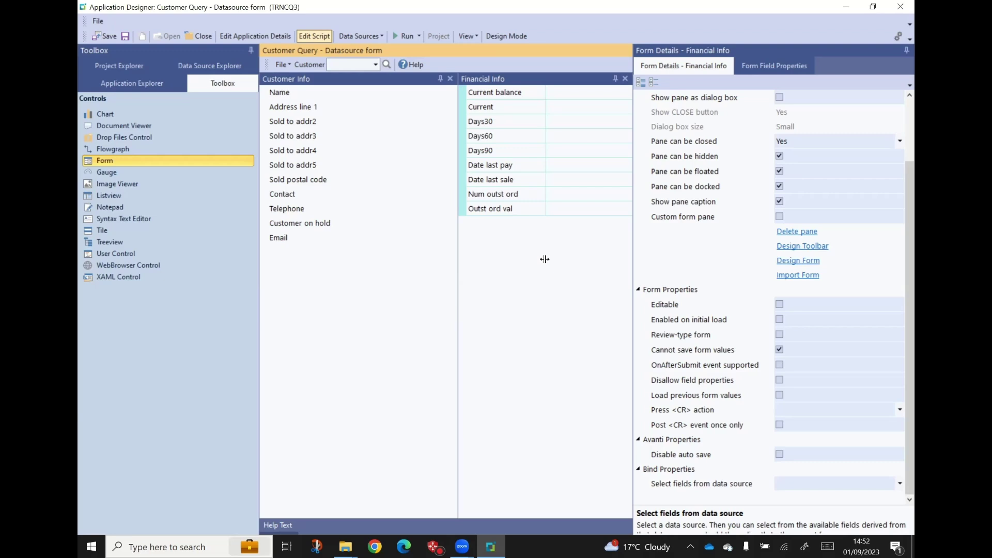
Check the field properties and binding of the Current balance field on the Financial Info form
{"action": "left_click", "coordinate": [491, 95]}
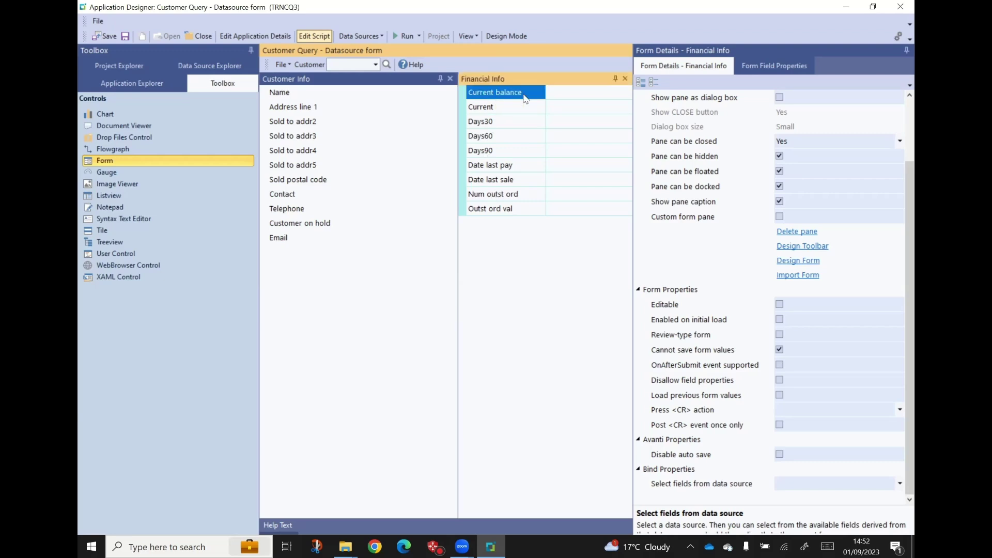
{"action": "left_click", "coordinate": [773, 68]}
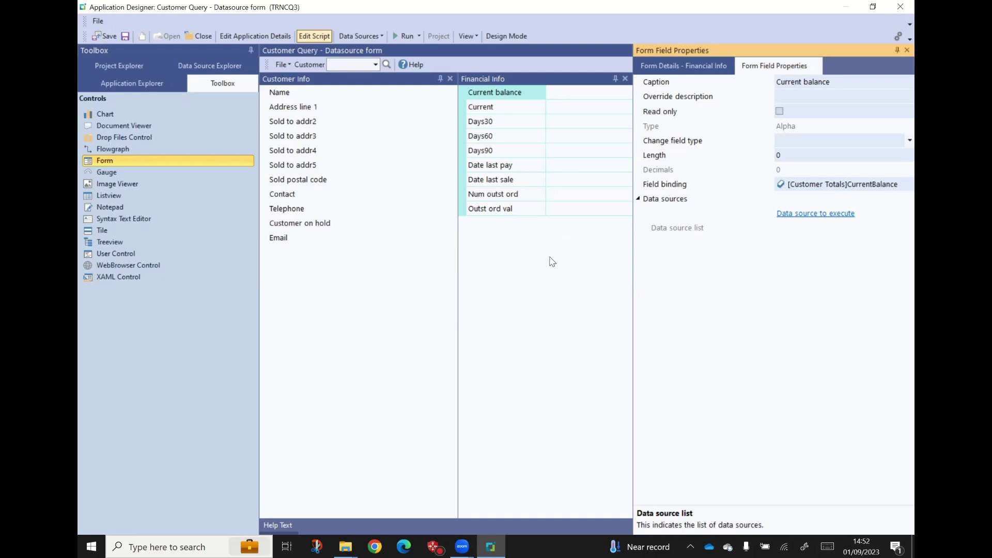
{"action": "left_click", "coordinate": [682, 70]}
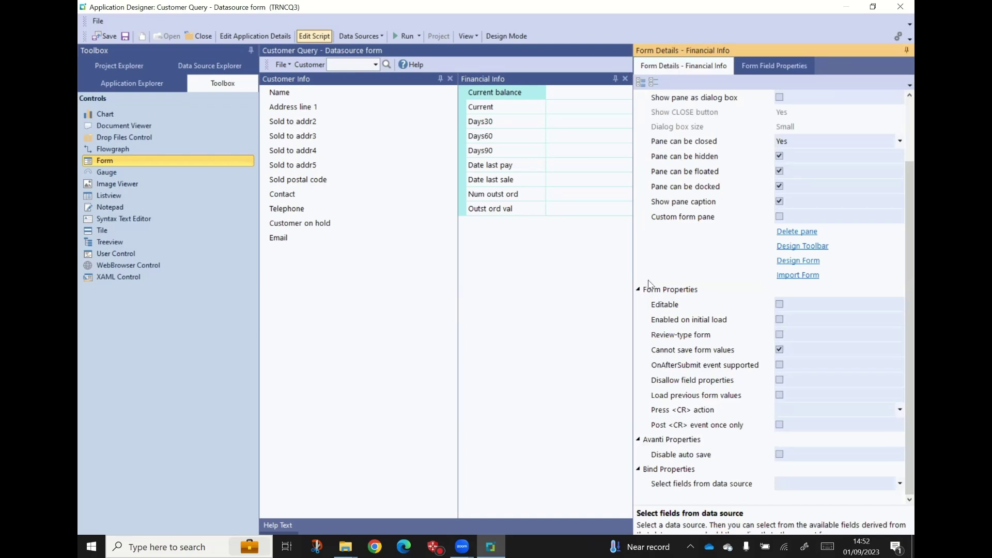
Open the Financial Info form for design and review the properties available for the Current balance field
{"action": "left_click", "coordinate": [792, 263]}
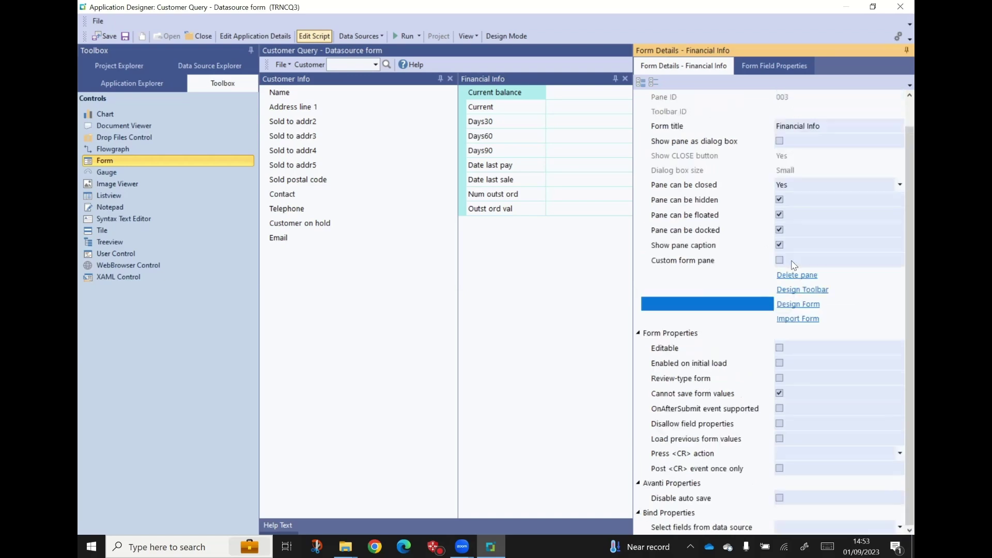
{"action": "left_click", "coordinate": [793, 309]}
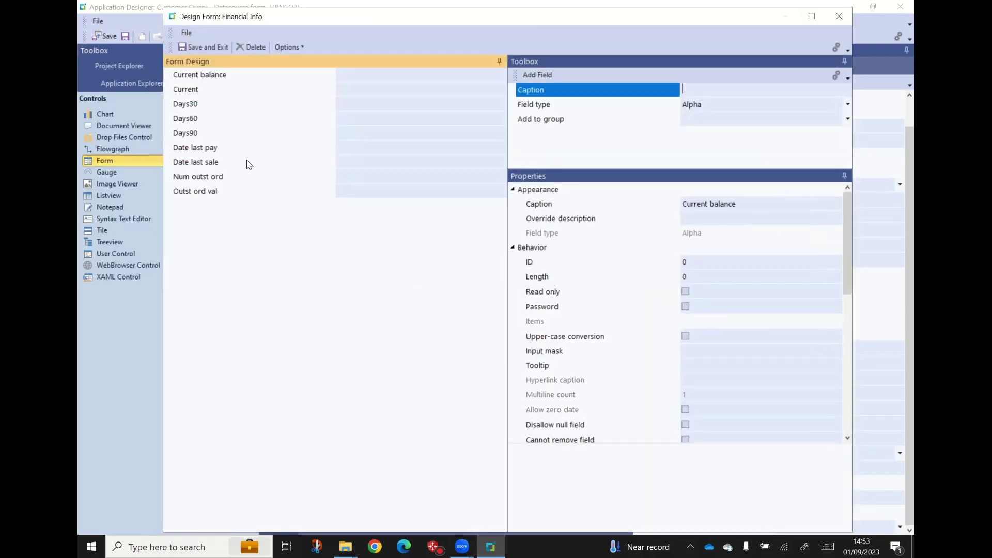
{"action": "left_click", "coordinate": [196, 77]}
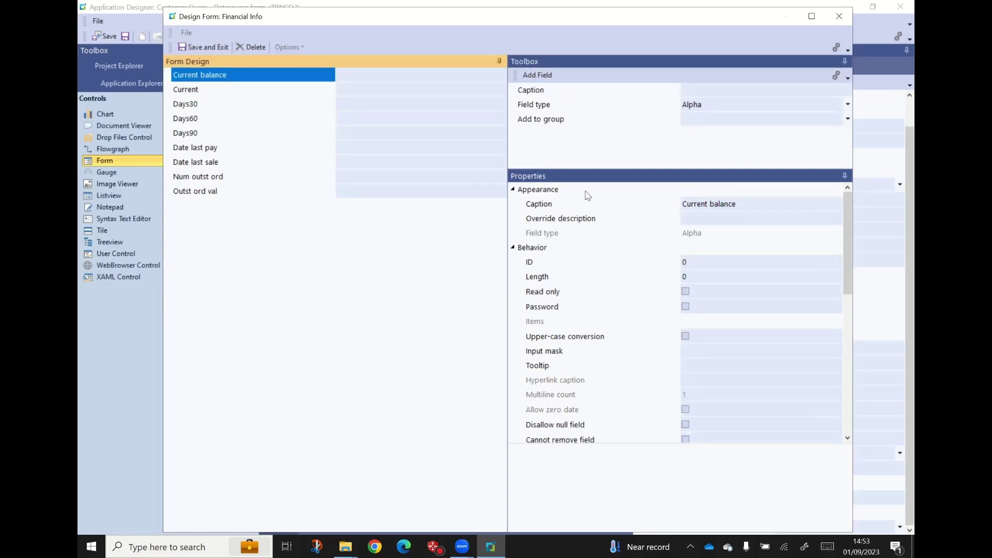
{"action": "scroll", "coordinate": [754, 318], "scroll_direction": "down", "scroll_amount": 1}
{"action": "scroll", "coordinate": [755, 318], "scroll_direction": "down", "scroll_amount": 6}
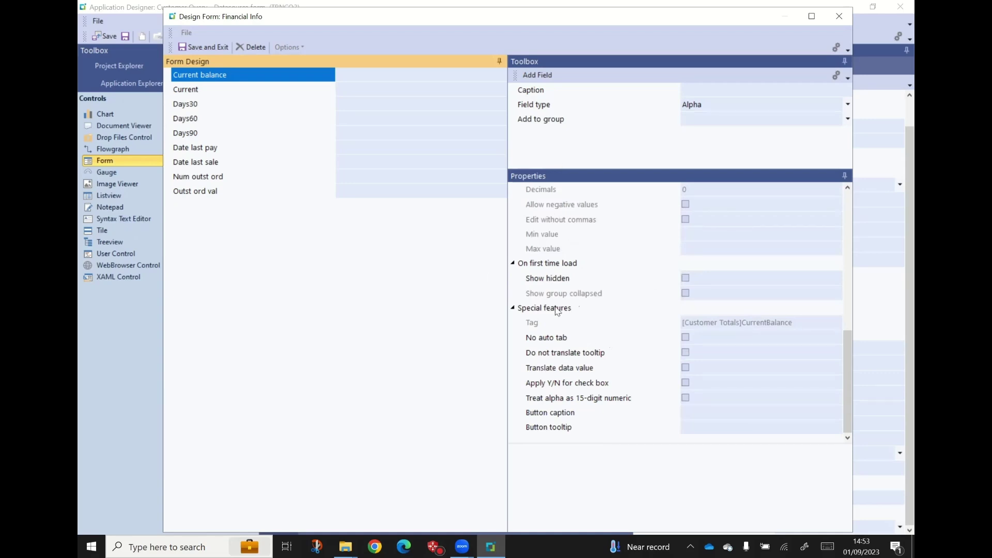
{"action": "scroll", "coordinate": [579, 307], "scroll_direction": "up", "scroll_amount": 8}
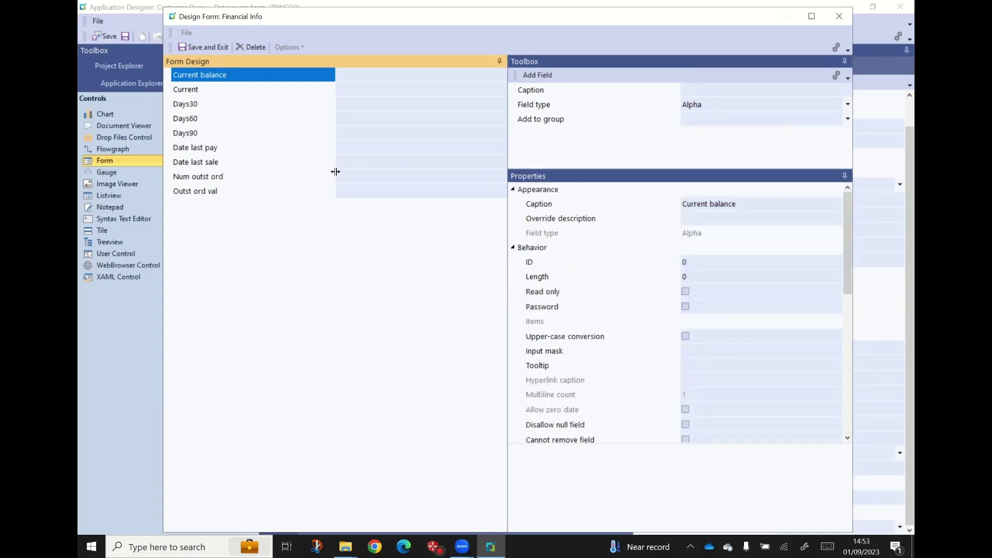
Add a group heading field captioned Aged Debt to the Financial Info form
{"action": "left_click", "coordinate": [695, 92]}
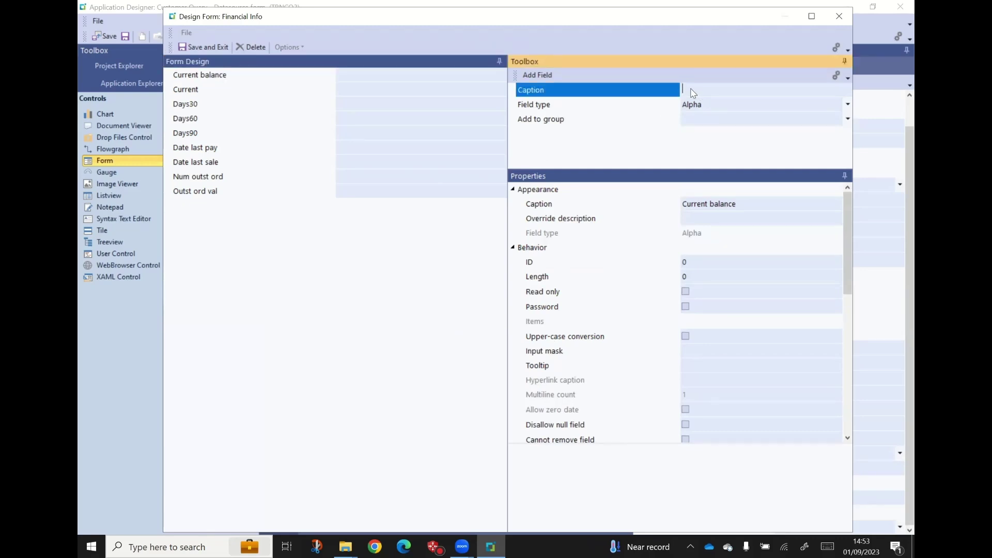
{"action": "type", "text": "Aged Debt"}
{"action": "key", "text": "Tab"}
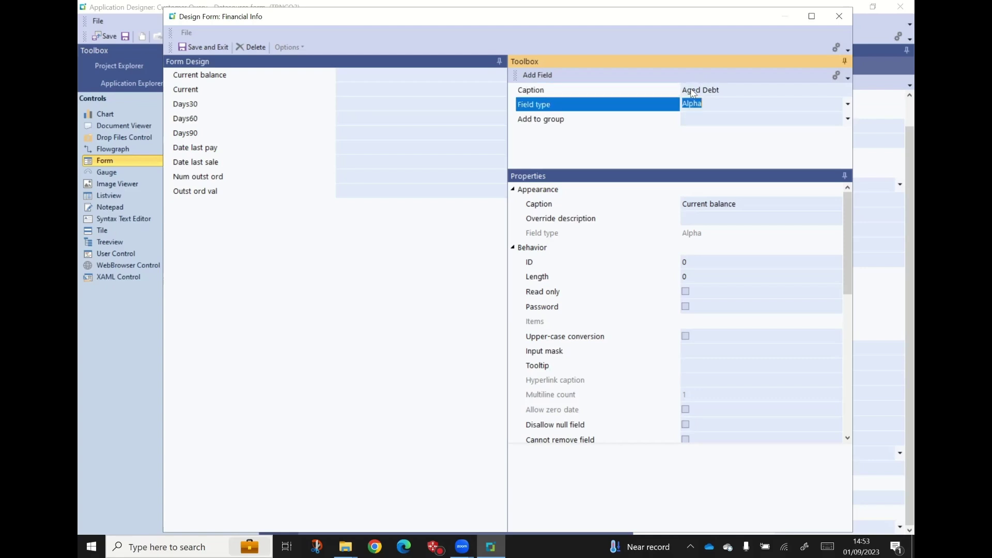
{"action": "key", "text": "g"}
{"action": "key", "text": "Tab"}
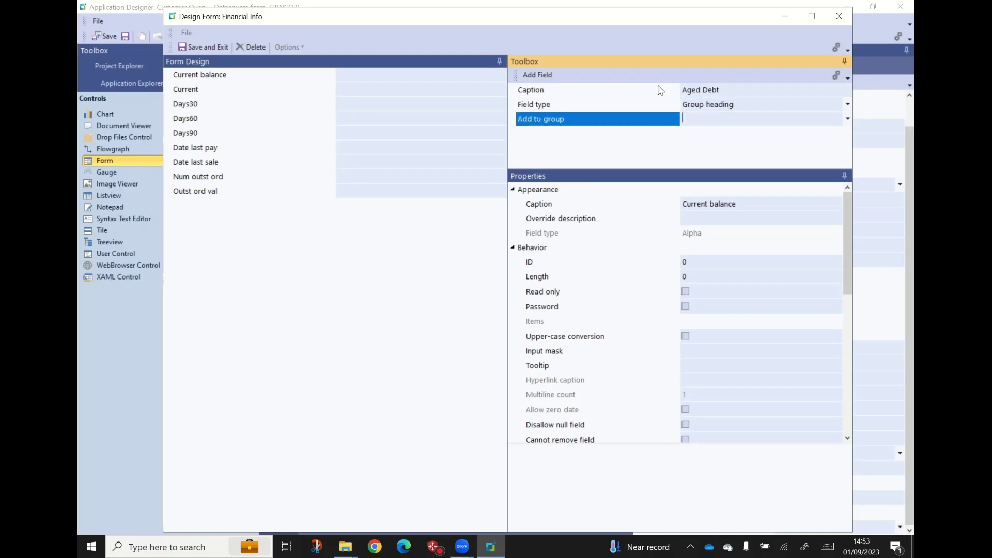
{"action": "left_click", "coordinate": [535, 78]}
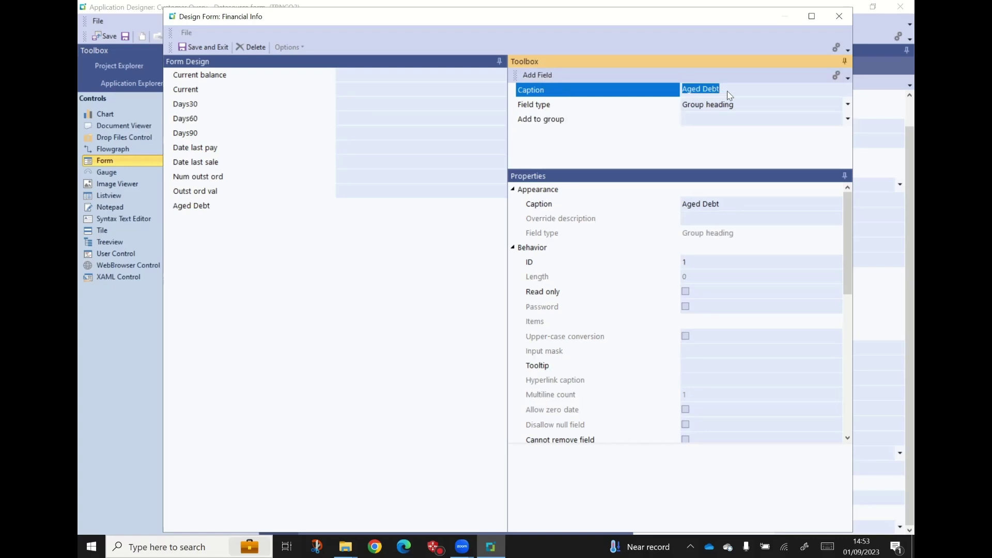
Add a second group heading field captioned Sales Order Info to the form
{"action": "type", "text": "Salew"}
{"action": "key", "text": "BackSpace"}
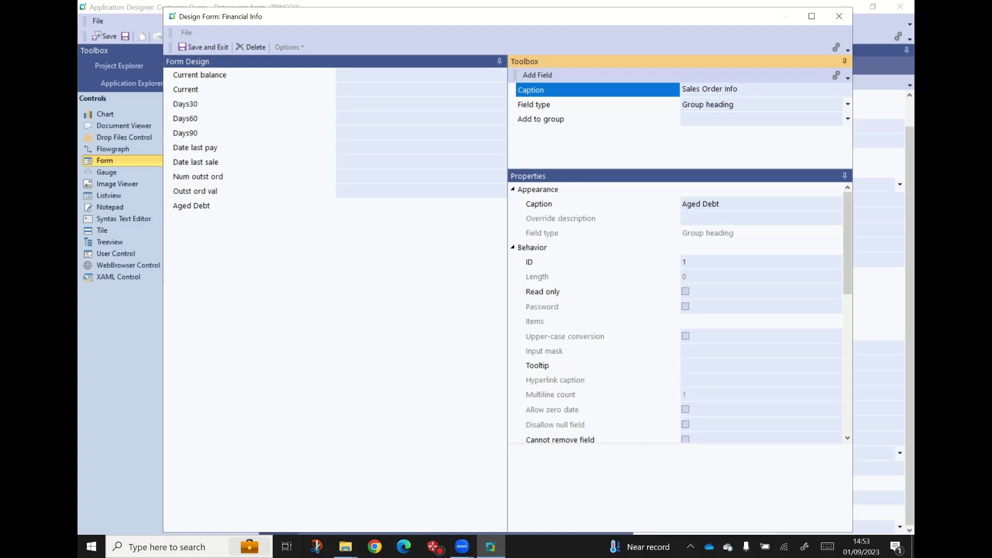
{"action": "key", "text": "Tab"}
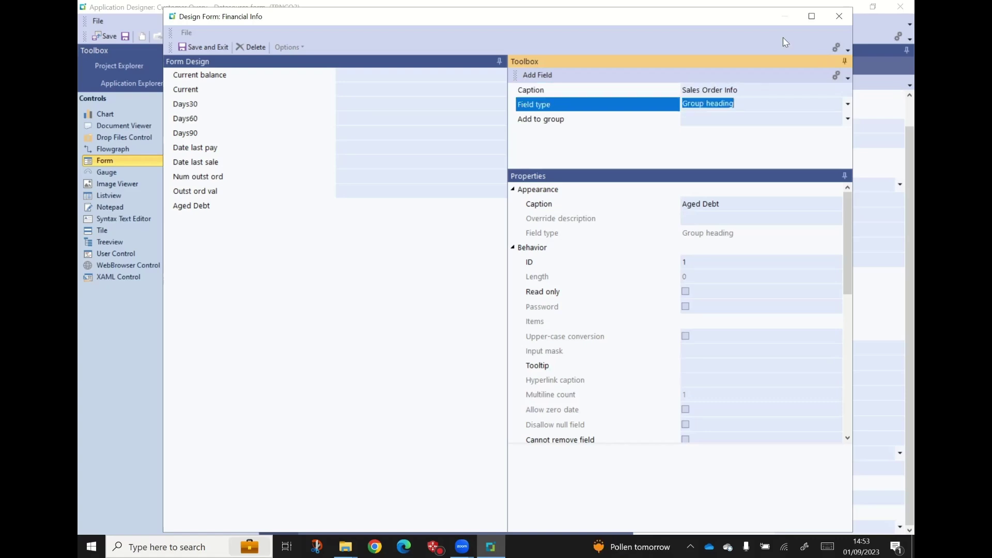
{"action": "left_click", "coordinate": [537, 75]}
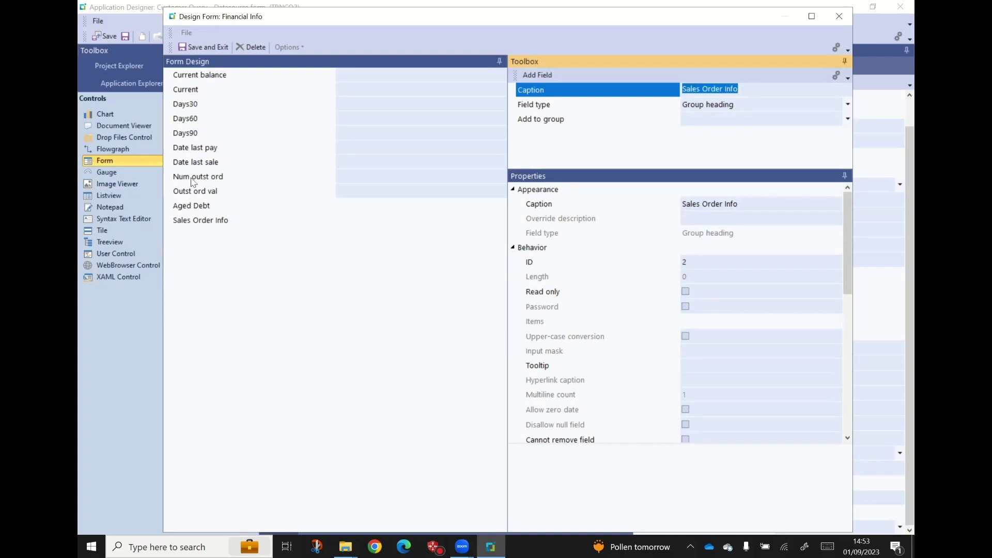
Move Date last pay to the start of the form and place the Aged Debt heading directly below Current balance
{"action": "left_click_drag", "start_coordinate": [192, 150], "coordinate": [187, 79]}
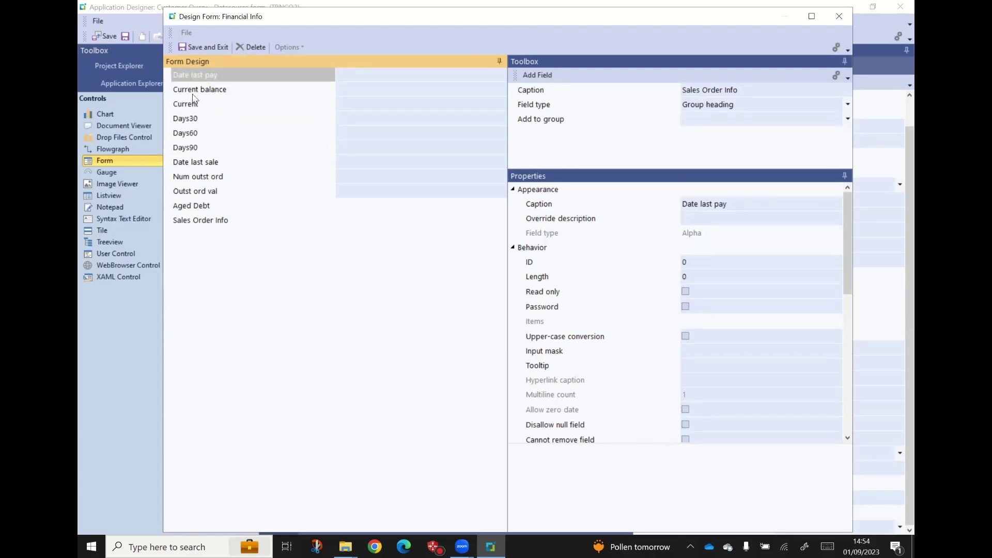
{"action": "left_click", "coordinate": [191, 207]}
{"action": "left_click_drag", "start_coordinate": [192, 208], "coordinate": [189, 106]}
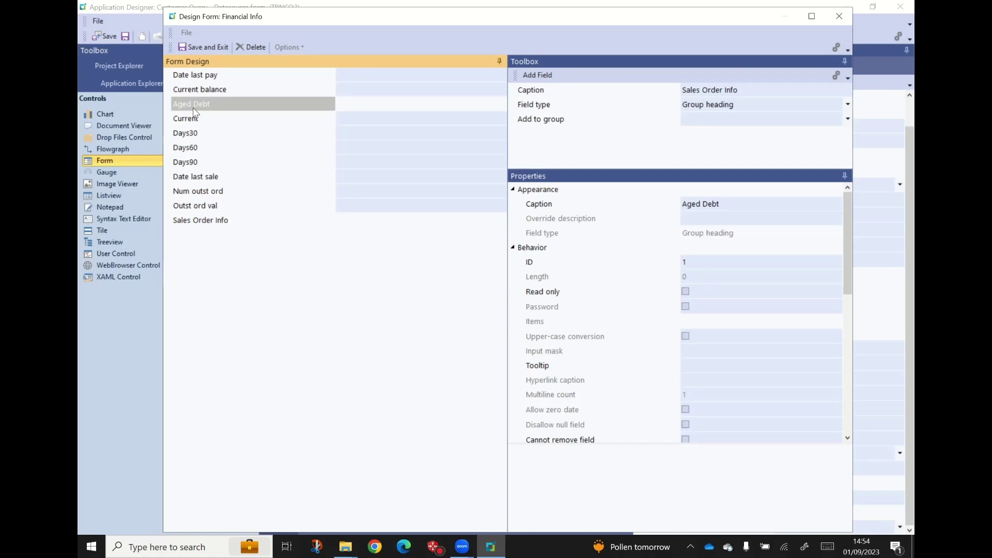
Nest Current, Days30, Days60 and Days90 under the Aged Debt heading in that order
{"action": "left_click", "coordinate": [189, 164]}
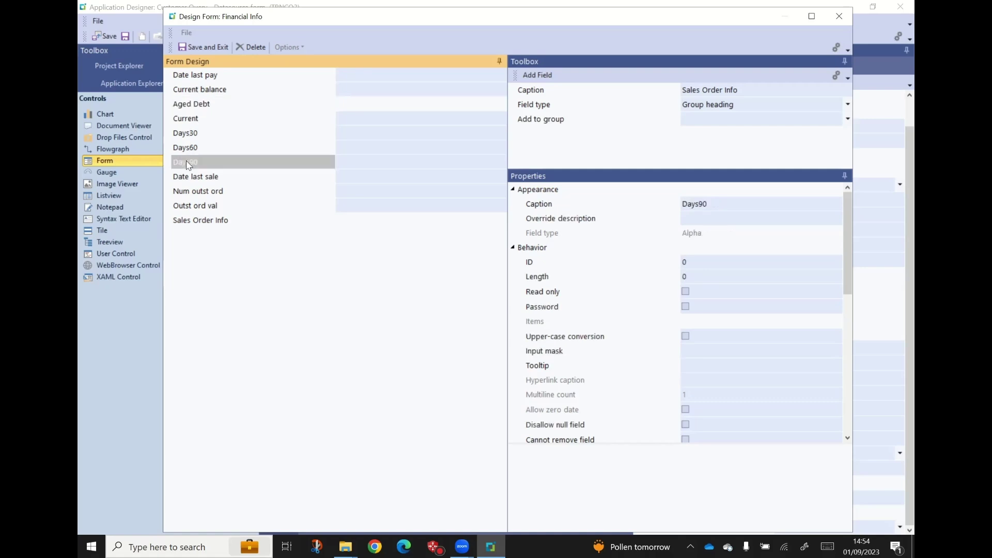
{"action": "mouse_move", "coordinate": [187, 166]}
{"action": "left_mouse_down"}
{"action": "mouse_move", "coordinate": [192, 107]}
{"action": "mouse_move", "coordinate": [188, 176]}
{"action": "left_mouse_up"}
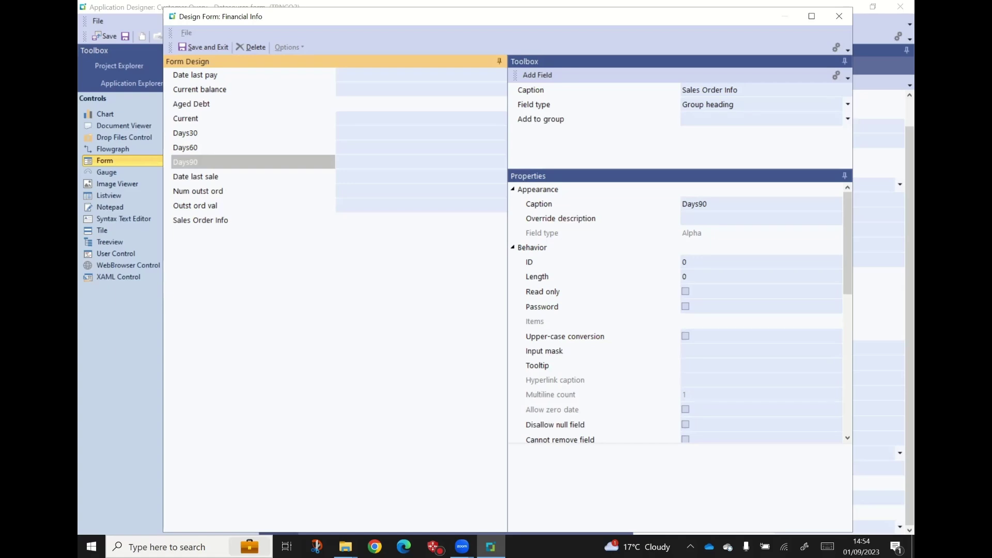
{"action": "left_click_drag", "start_coordinate": [207, 162], "coordinate": [218, 118]}
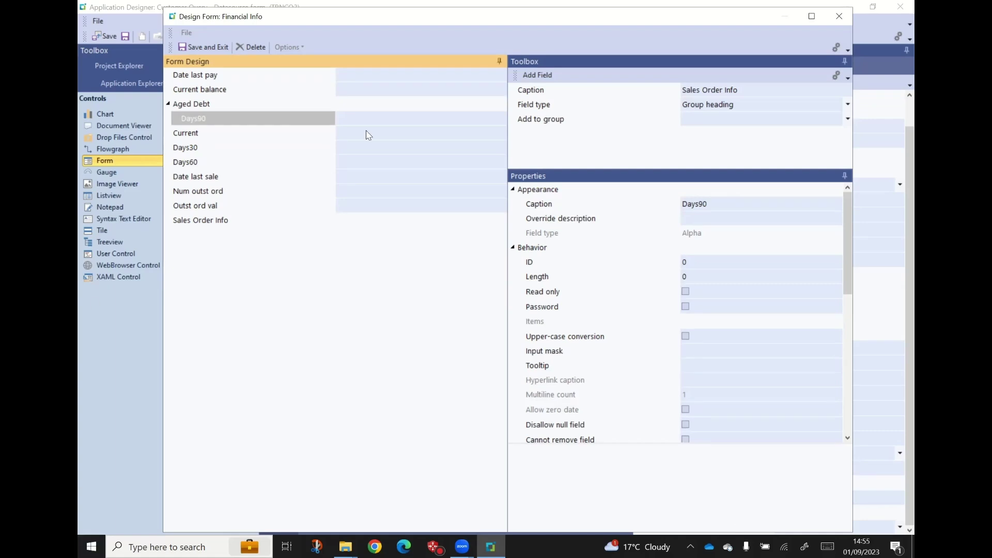
{"action": "left_click", "coordinate": [186, 165]}
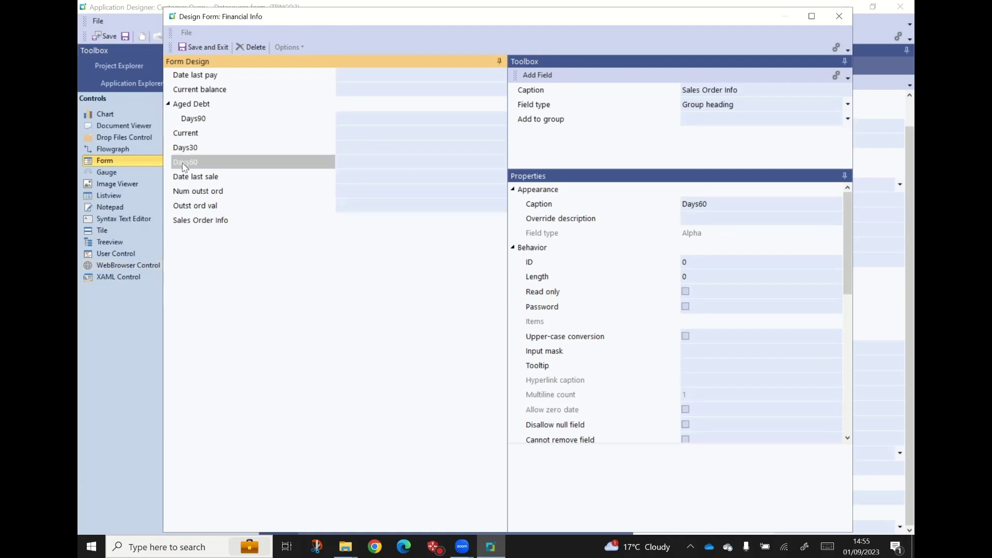
{"action": "left_click_drag", "start_coordinate": [185, 166], "coordinate": [195, 124]}
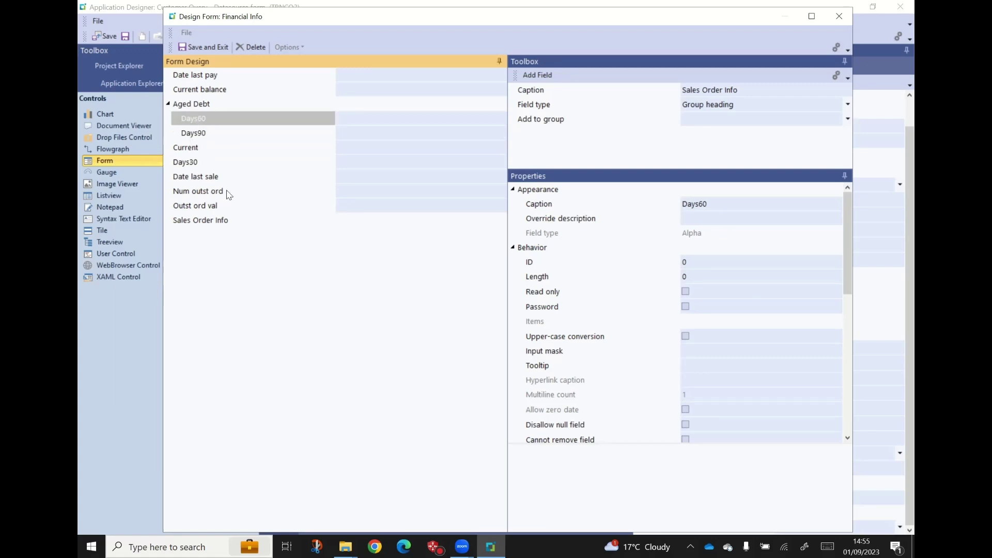
{"action": "left_click", "coordinate": [184, 165]}
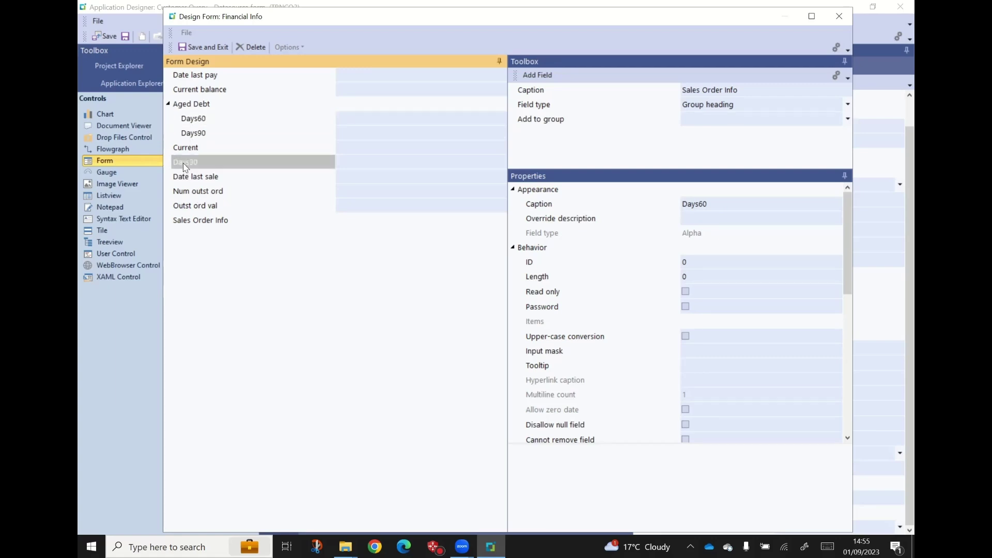
{"action": "left_click_drag", "start_coordinate": [184, 166], "coordinate": [199, 123]}
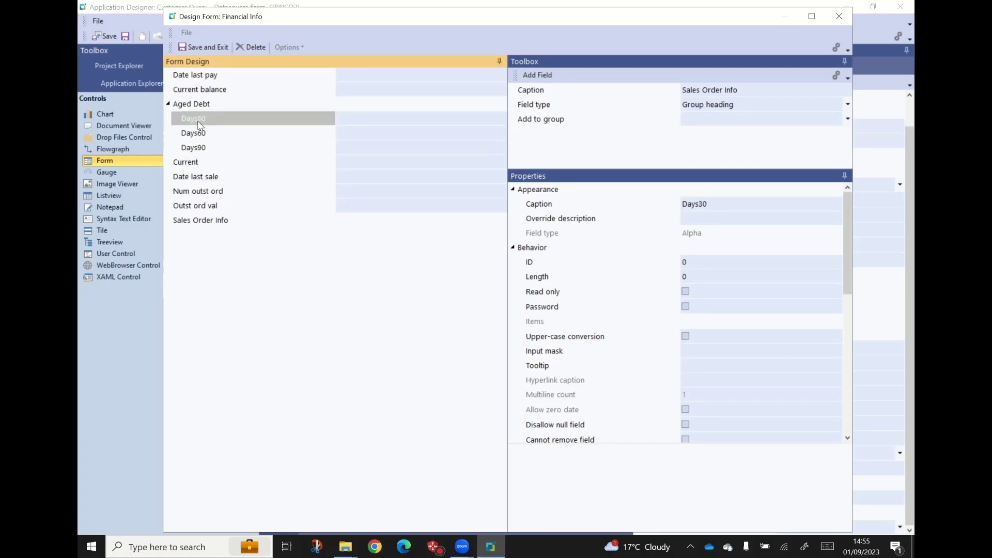
{"action": "left_click_drag", "start_coordinate": [184, 166], "coordinate": [198, 121]}
Place the Sales Order Info heading below Days90 and nest Date last sale, Outst ord val and Num outst ord under it
{"action": "left_click", "coordinate": [197, 223]}
{"action": "left_click_drag", "start_coordinate": [197, 226], "coordinate": [186, 194]}
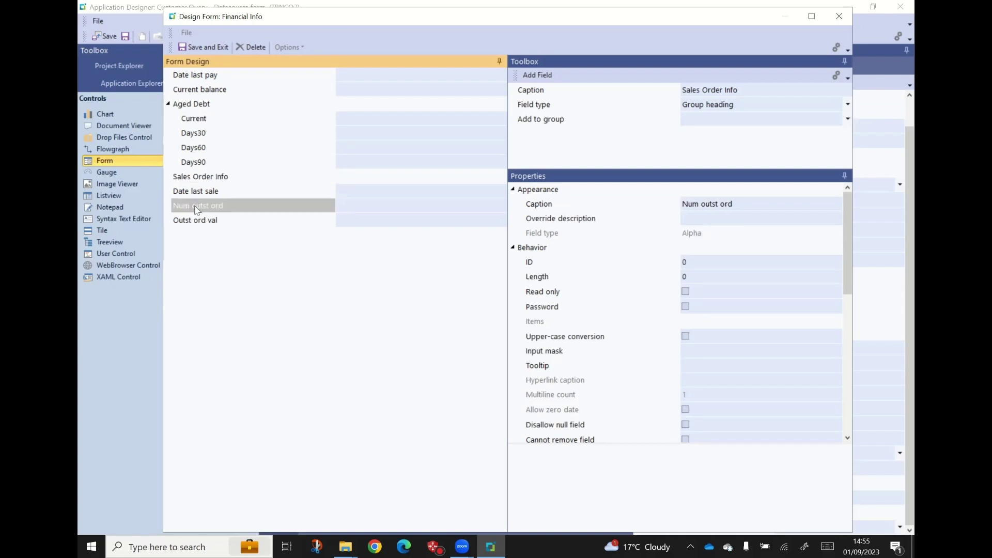
{"action": "left_click_drag", "start_coordinate": [197, 209], "coordinate": [197, 199]}
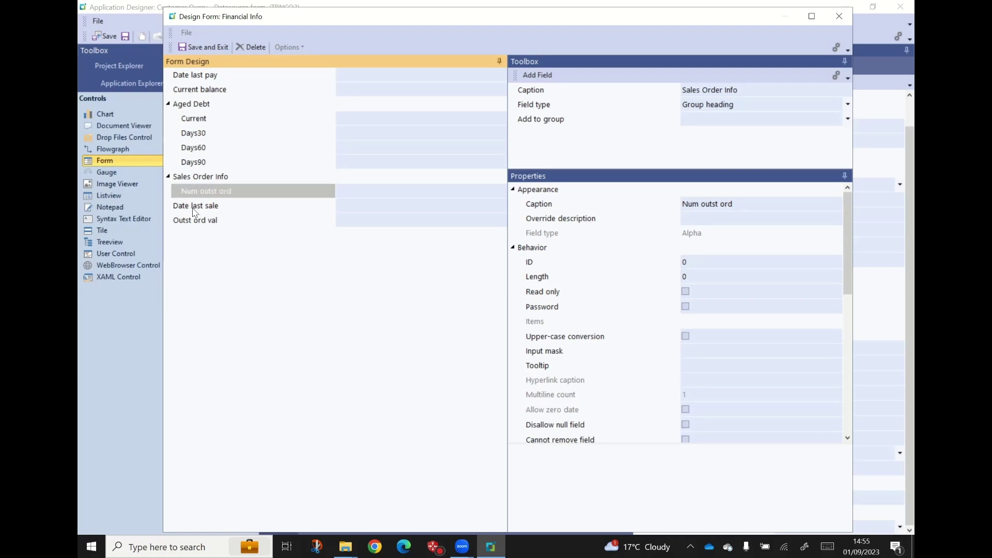
{"action": "left_click_drag", "start_coordinate": [198, 228], "coordinate": [204, 190]}
{"action": "left_click", "coordinate": [199, 223]}
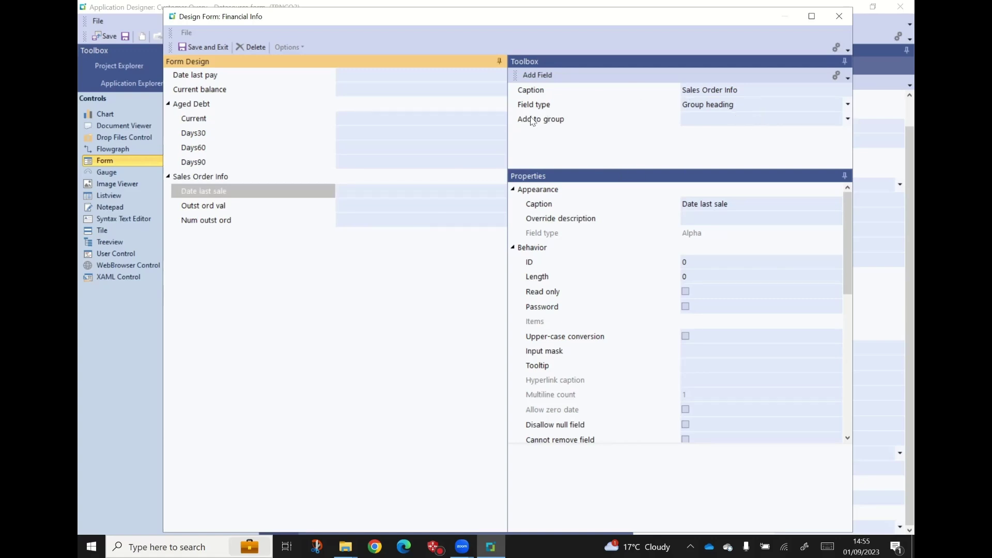
{"action": "left_click_drag", "start_coordinate": [762, 92], "coordinate": [672, 94]}
{"action": "type", "text": "andy test"}
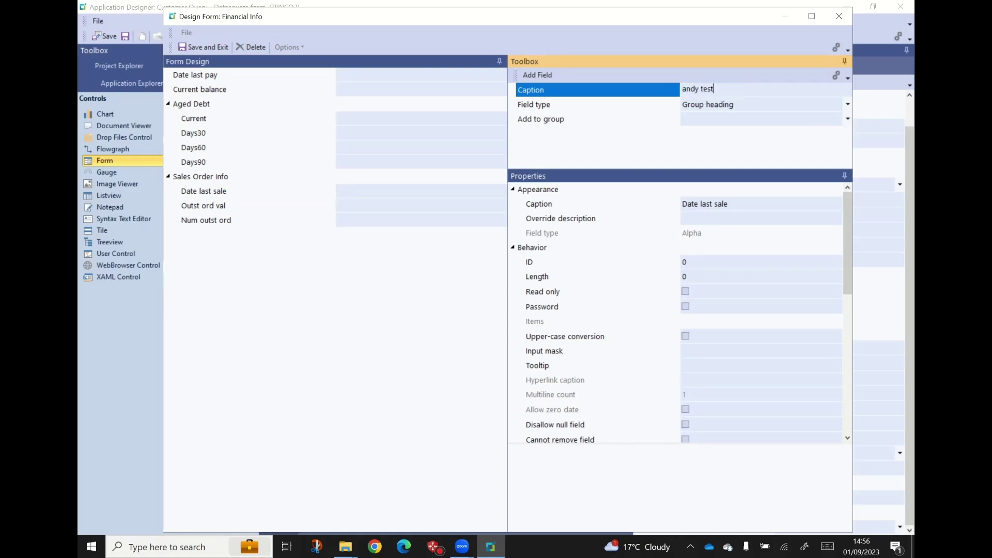
{"action": "key", "text": "Tab"}
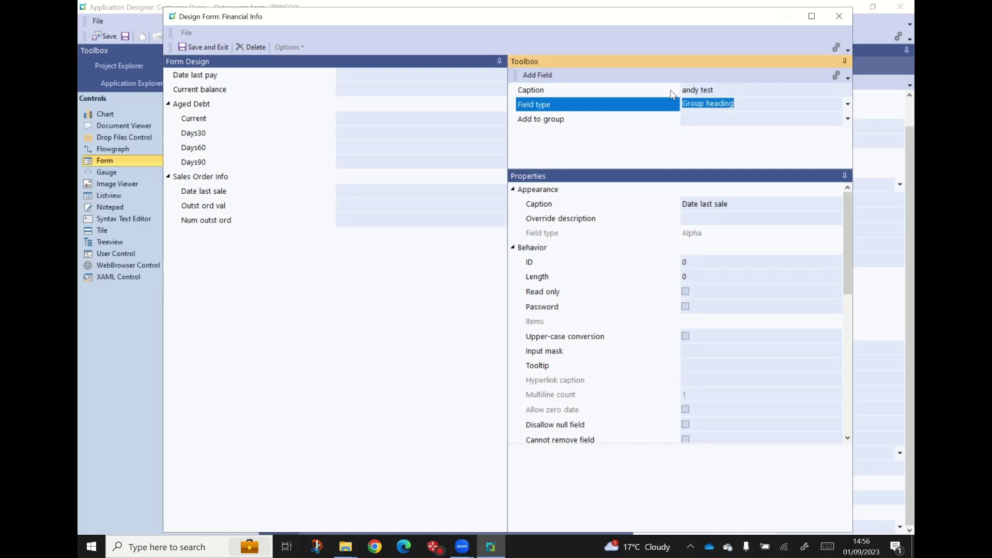
{"action": "type", "text": "a"}
{"action": "key", "text": "Tab"}
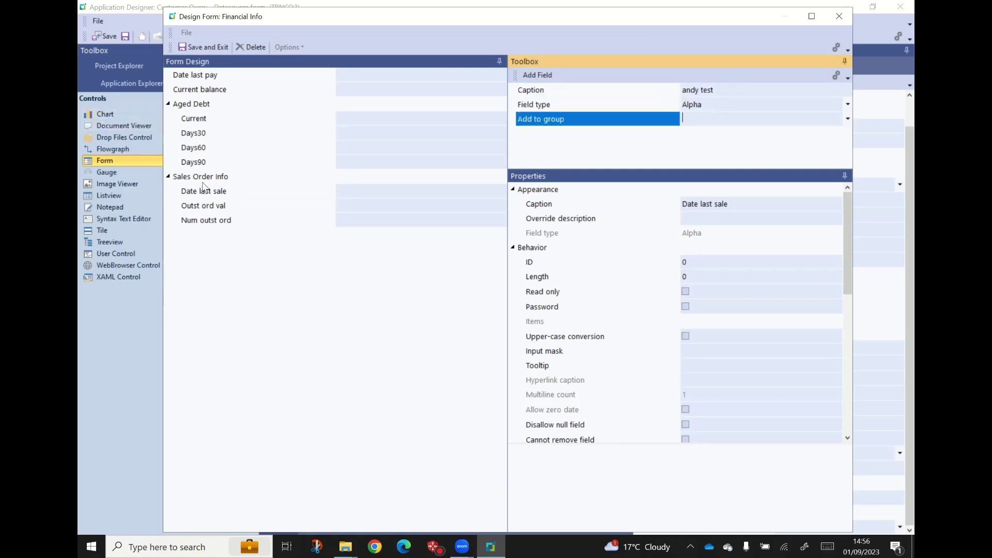
{"action": "left_click", "coordinate": [848, 119]}
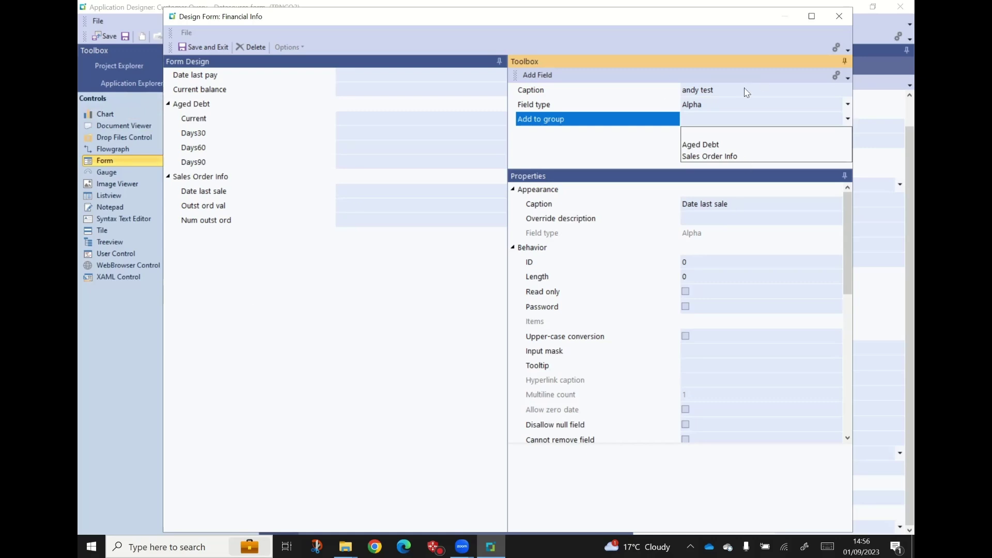
{"action": "left_click", "coordinate": [375, 343]}
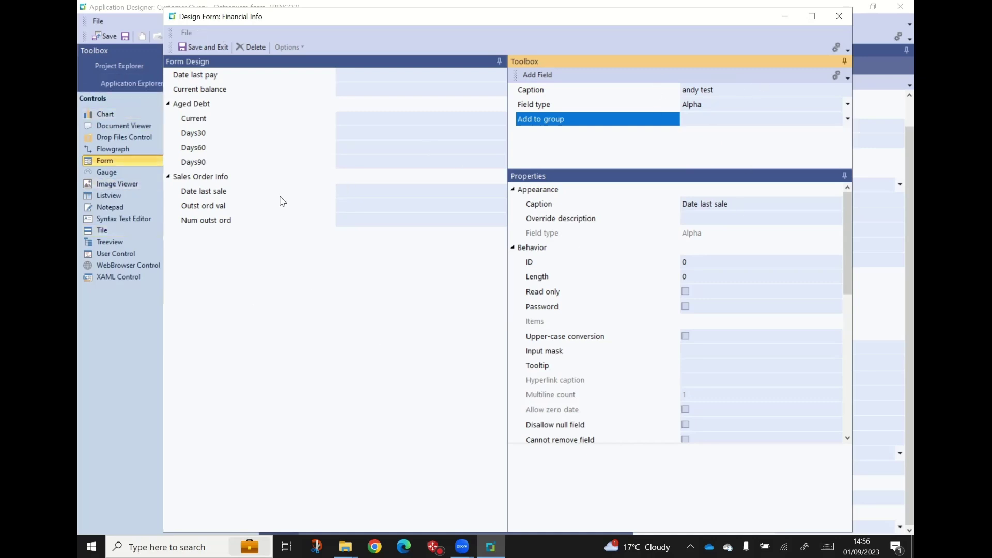
Save the Financial Info form design and run the application, saving its changes first
{"action": "left_click", "coordinate": [203, 48]}
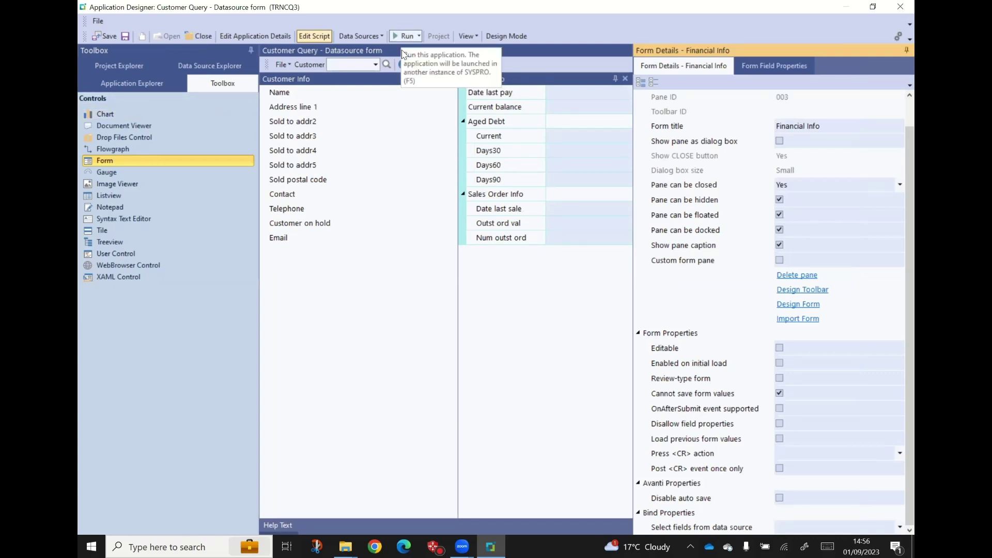
{"action": "key", "text": "F5"}
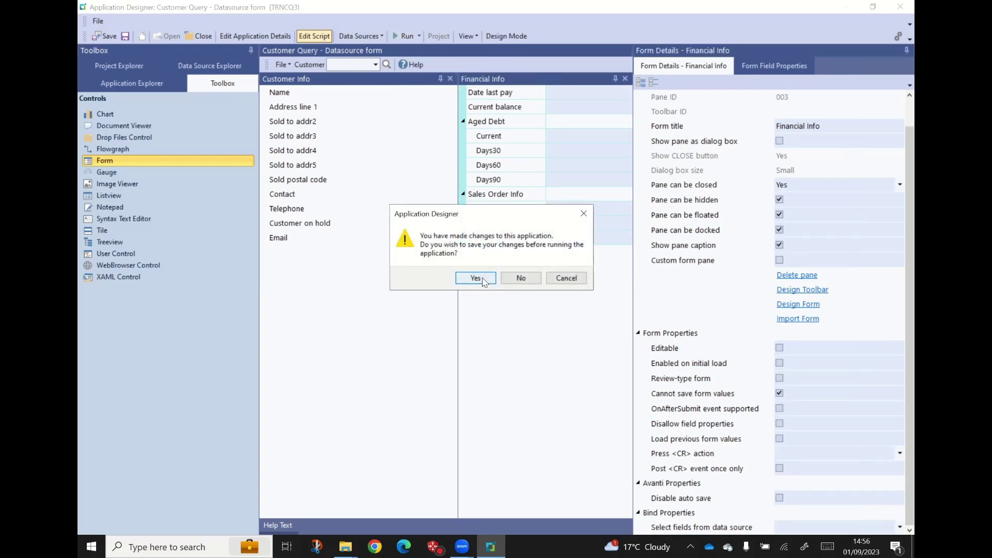
{"action": "left_click", "coordinate": [475, 279]}
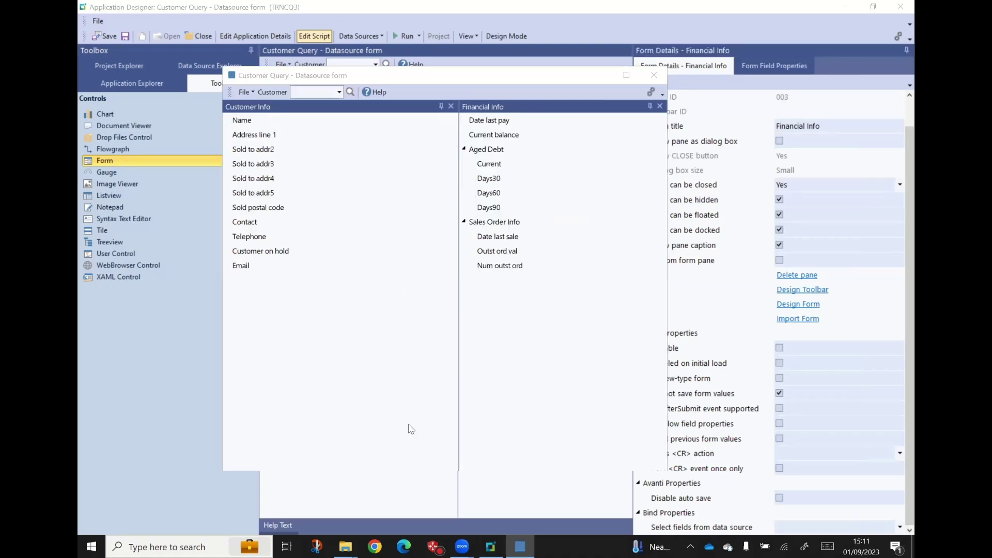
Query a customer by number in the running application, check both forms, and close the test window
{"action": "left_click", "coordinate": [306, 94]}
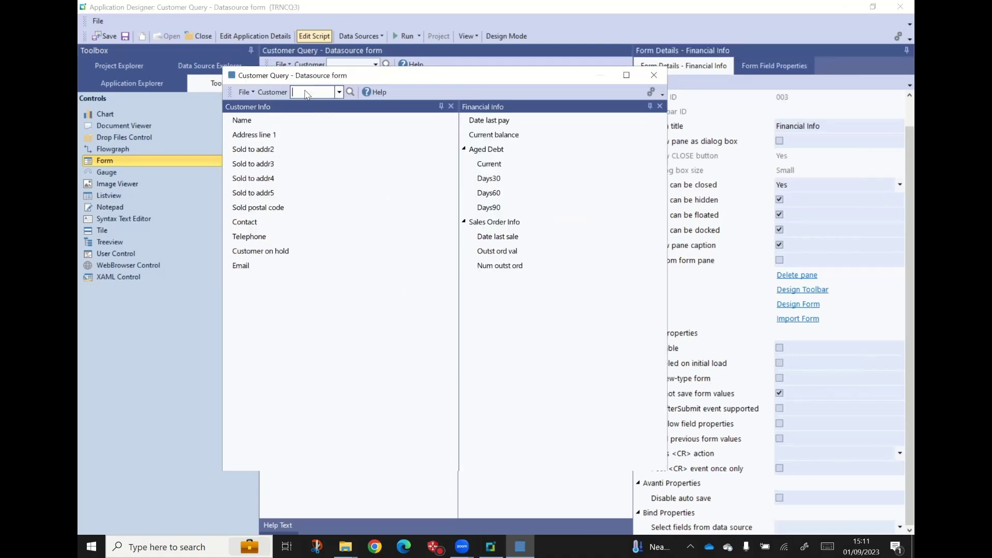
{"action": "type", "text": "1"}
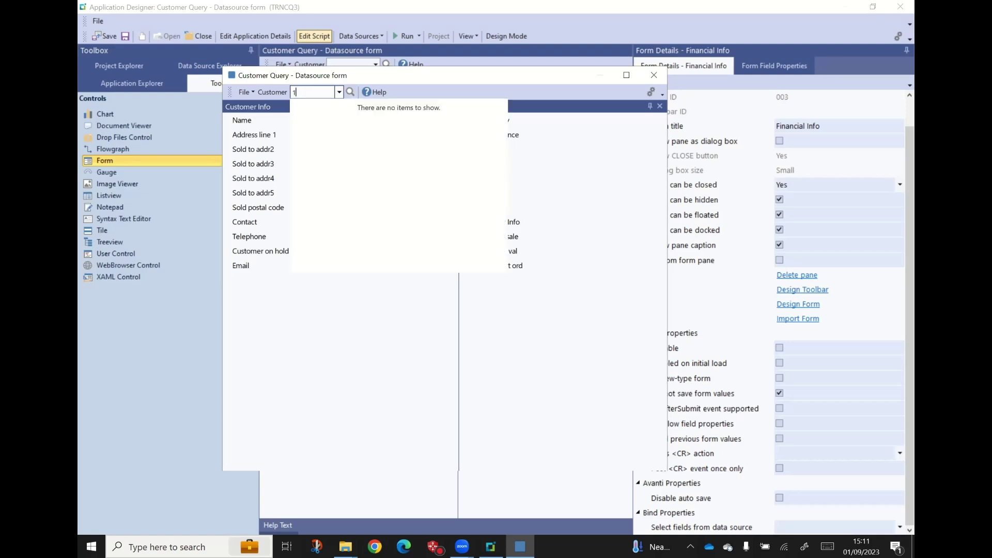
{"action": "key", "text": "Return"}
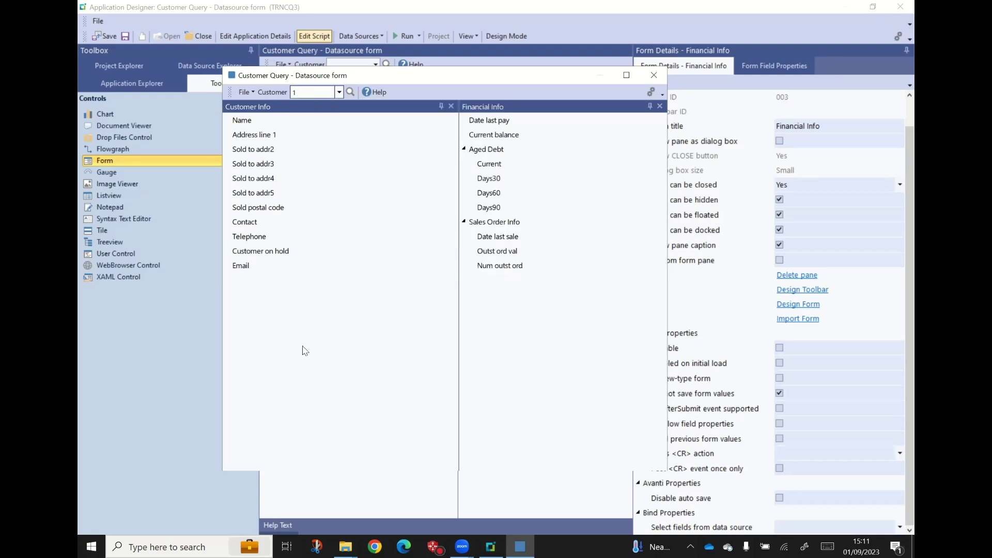
{"action": "key", "text": "Return"}
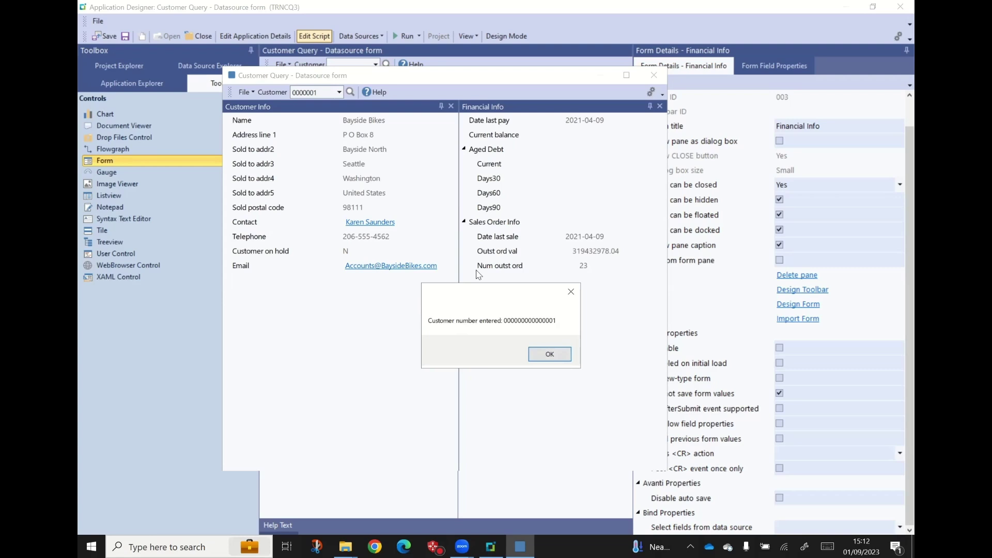
{"action": "left_click", "coordinate": [549, 357]}
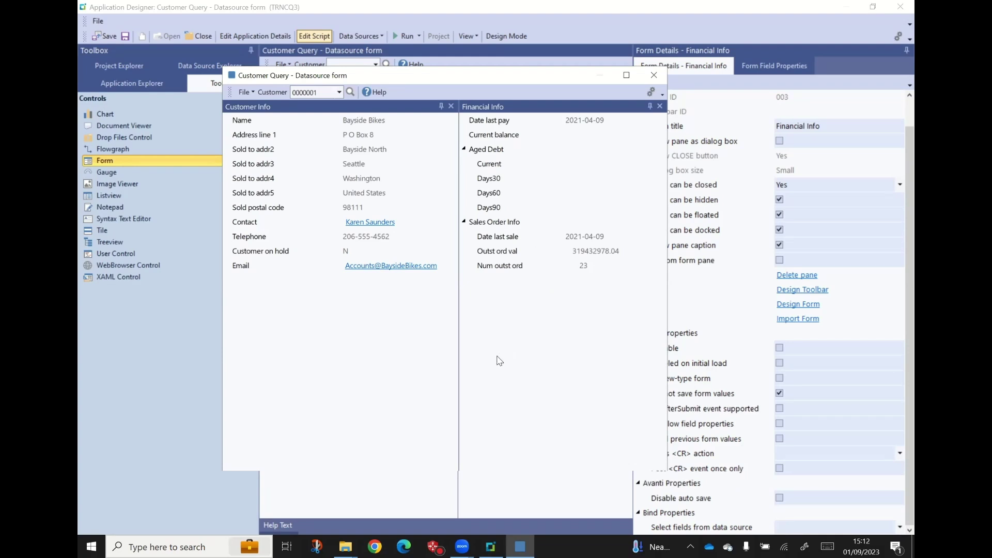
{"action": "left_click", "coordinate": [654, 75]}
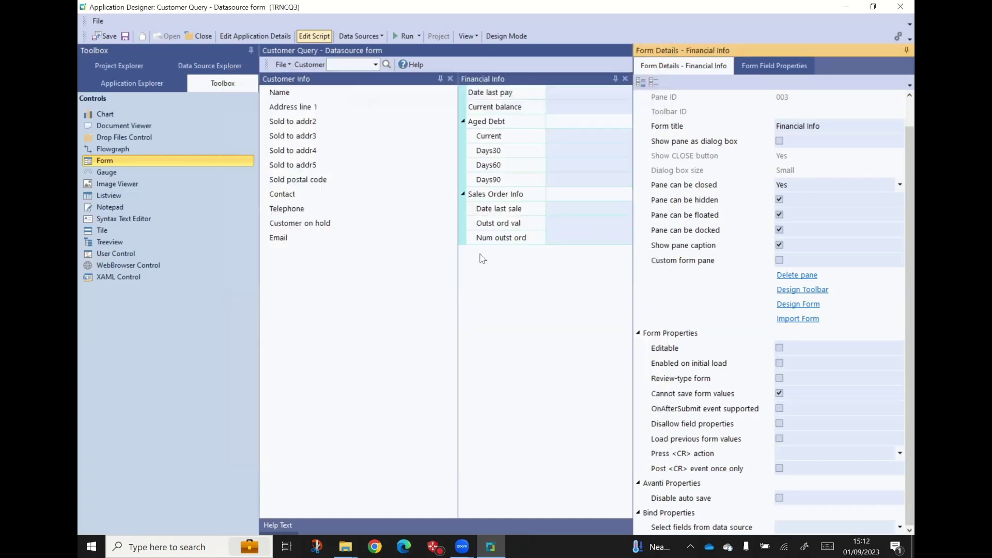
Add Customer Totals to the data sources executed by the Customer toolbar combo box, alongside Customer Header
{"action": "left_click", "coordinate": [341, 68]}
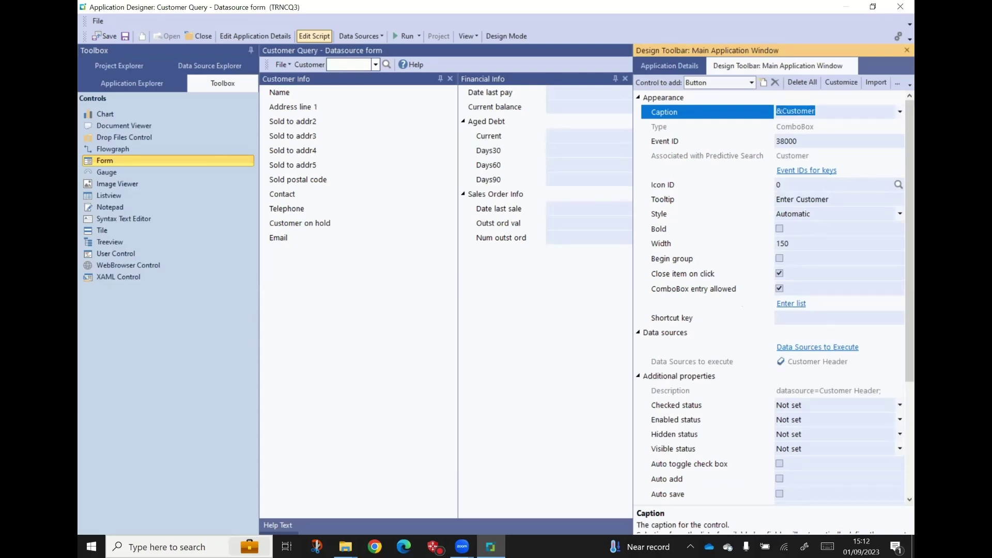
{"action": "left_click", "coordinate": [800, 349]}
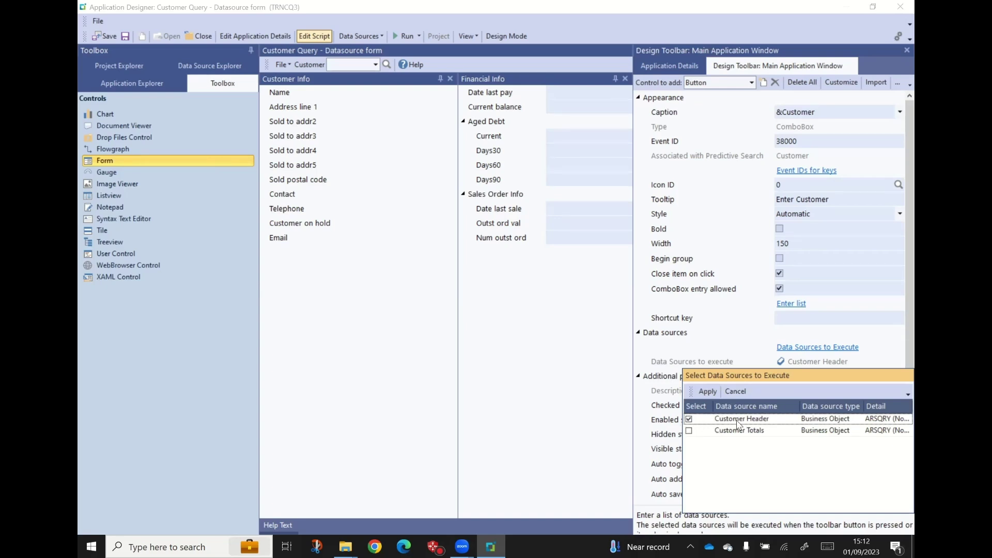
{"action": "left_click", "coordinate": [689, 431]}
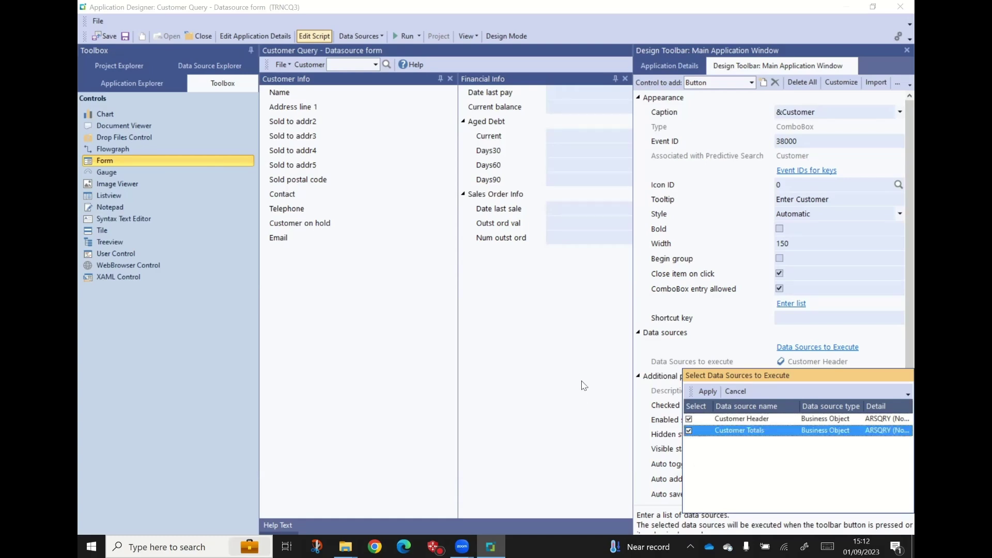
{"action": "left_click", "coordinate": [707, 392]}
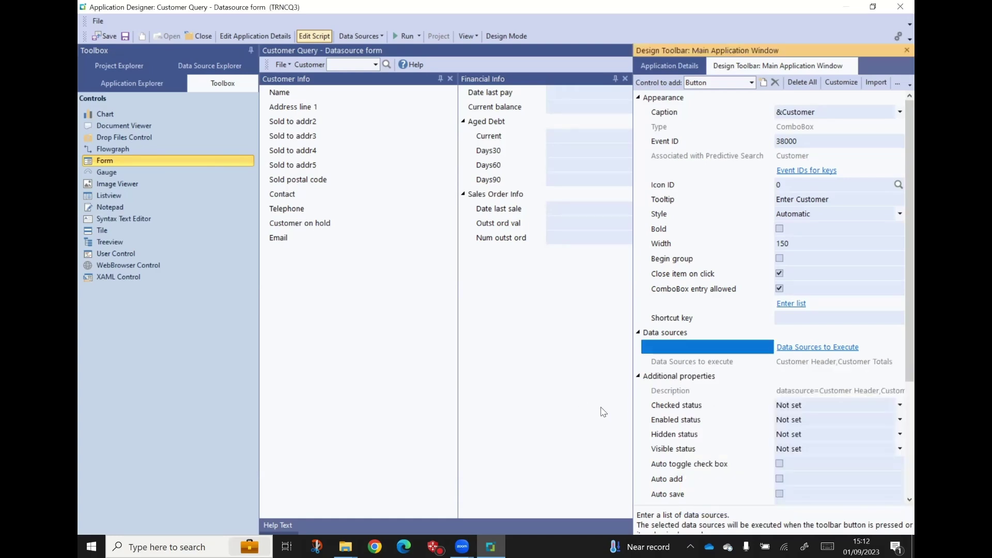
Save the changes, run the application again, and query the same customer number
{"action": "left_click", "coordinate": [405, 36]}
{"action": "left_click", "coordinate": [469, 279]}
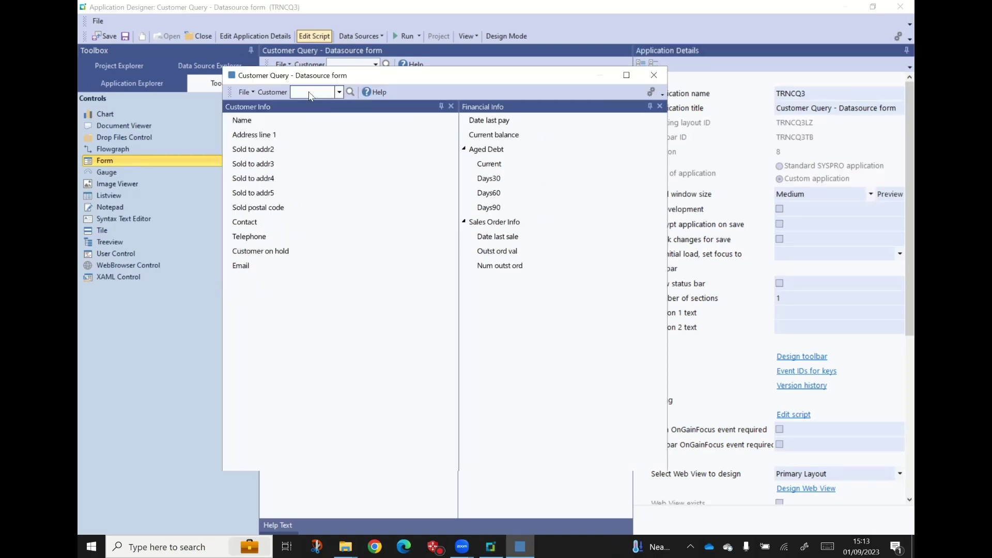
{"action": "left_click", "coordinate": [310, 93]}
{"action": "type", "text": "1"}
{"action": "key", "text": "Return"}
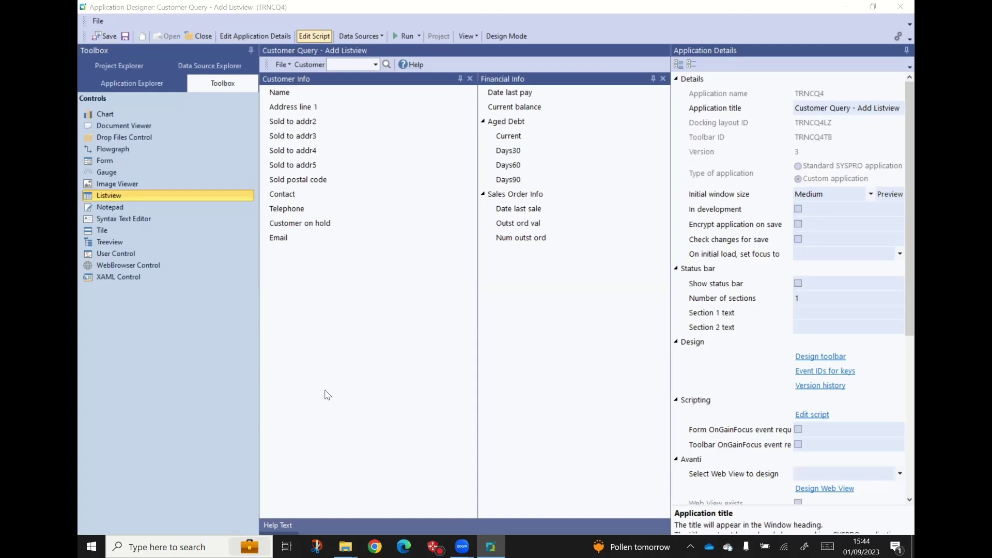
Add a data source named Invoices of type Business Object that uses the ARSQRY business object
{"action": "left_click", "coordinate": [382, 34]}
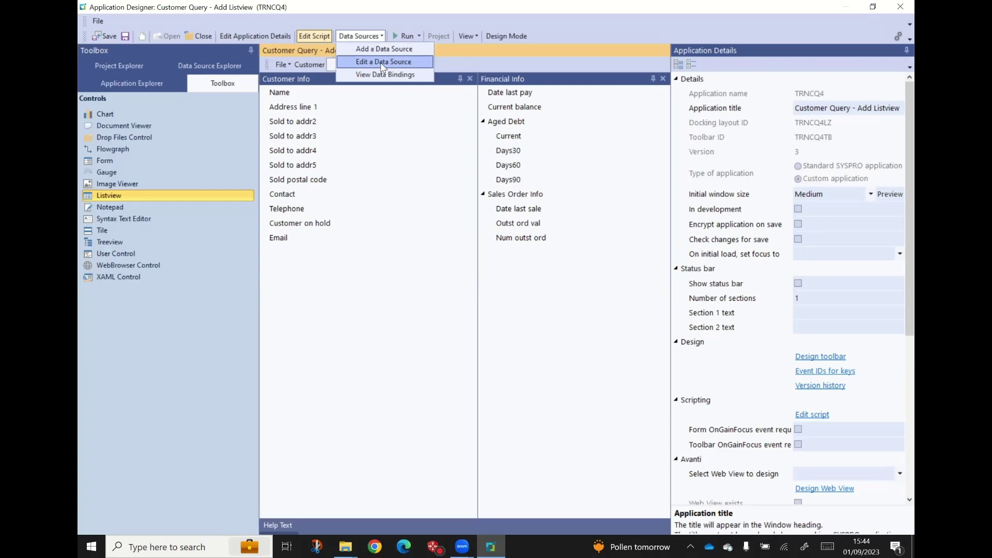
{"action": "left_click", "coordinate": [388, 50]}
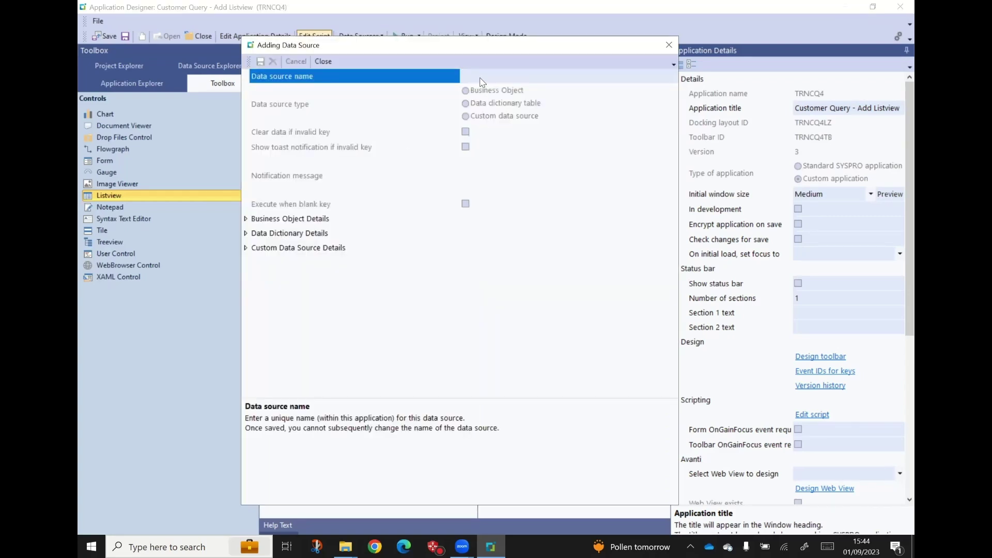
{"action": "type", "text": "Invoices"}
{"action": "key", "text": "Return"}
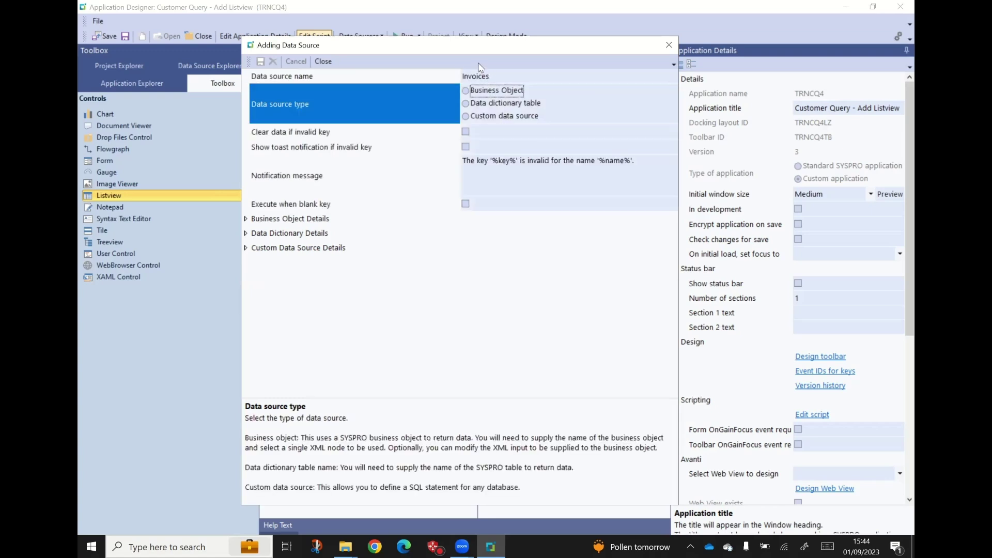
{"action": "left_click", "coordinate": [466, 92]}
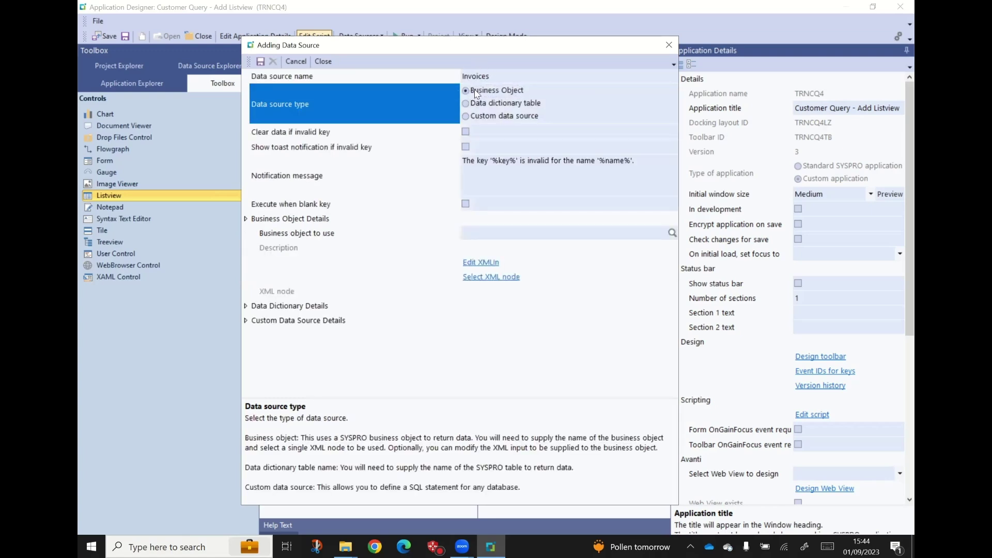
{"action": "left_click", "coordinate": [476, 237]}
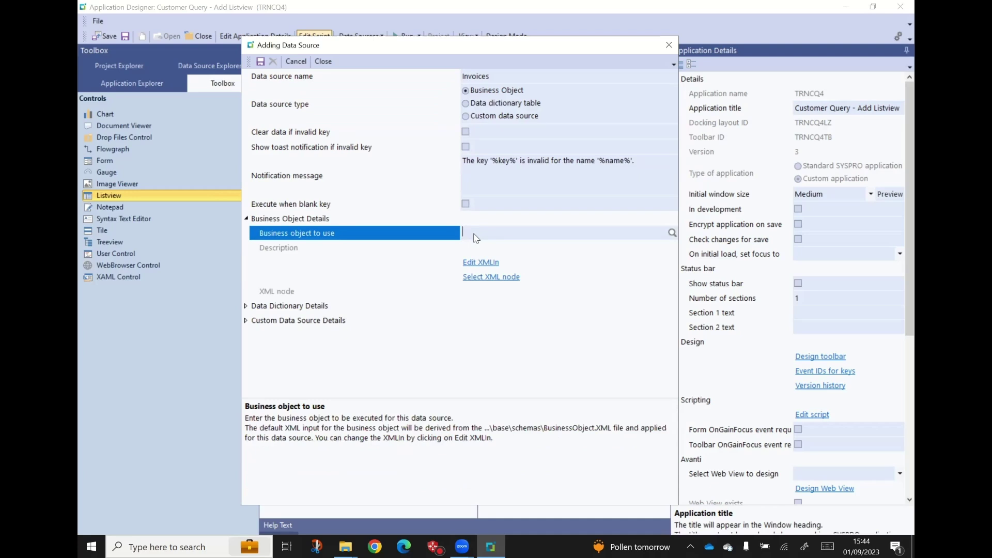
{"action": "type", "text": "ARSQRY"}
{"action": "key", "text": "Return"}
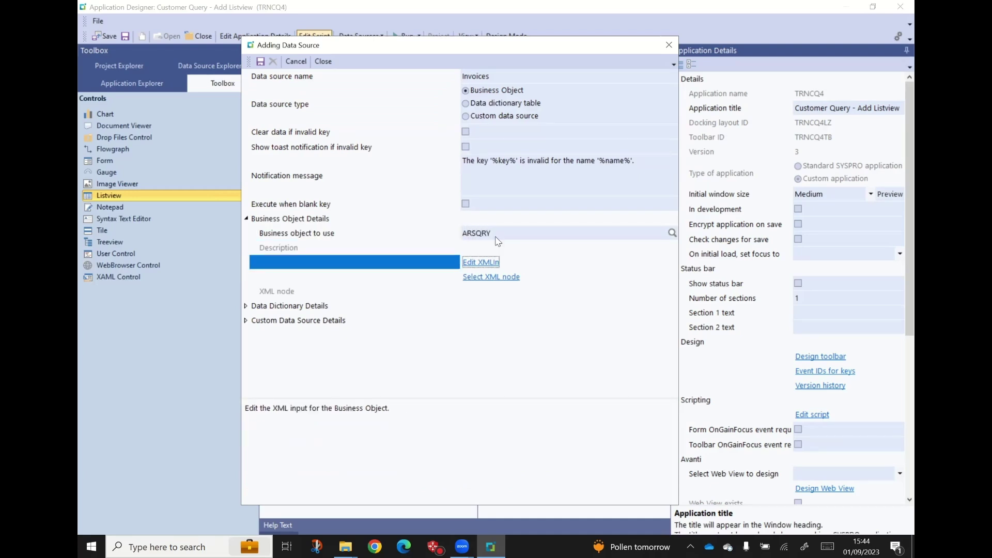
Select InvoiceDetail as the XML node for the Invoices data source and save the data source
{"action": "left_click", "coordinate": [490, 277]}
{"action": "left_click", "coordinate": [489, 278]}
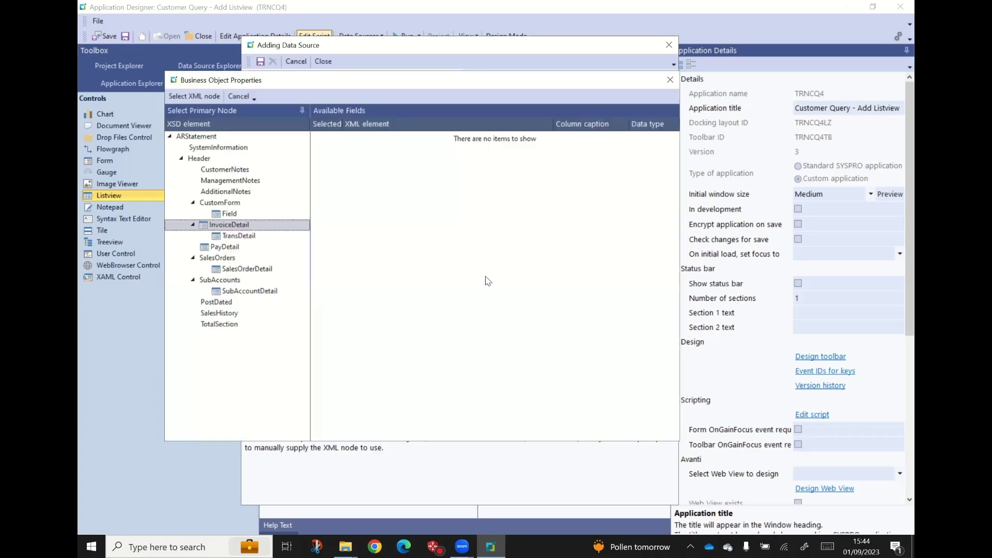
{"action": "left_click", "coordinate": [228, 228]}
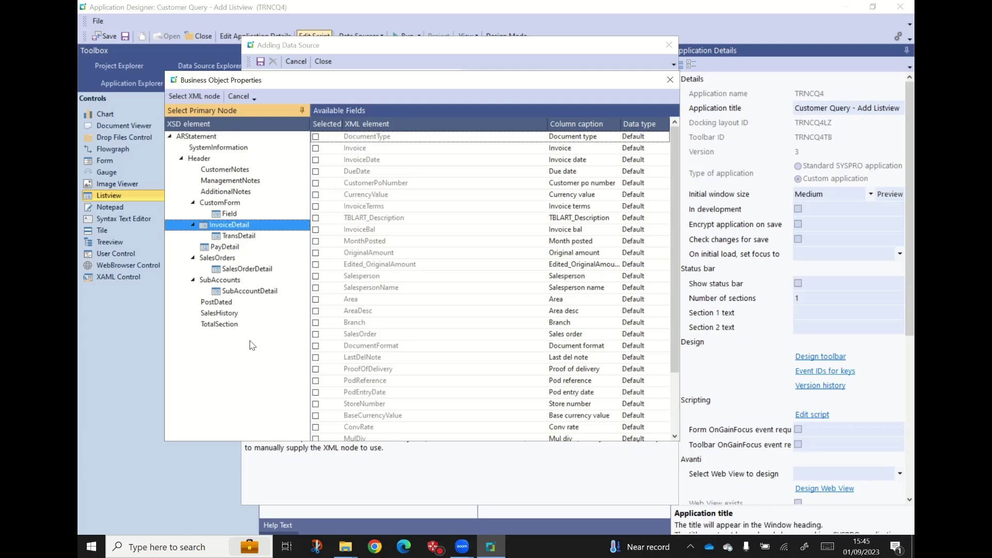
{"action": "left_click", "coordinate": [197, 95]}
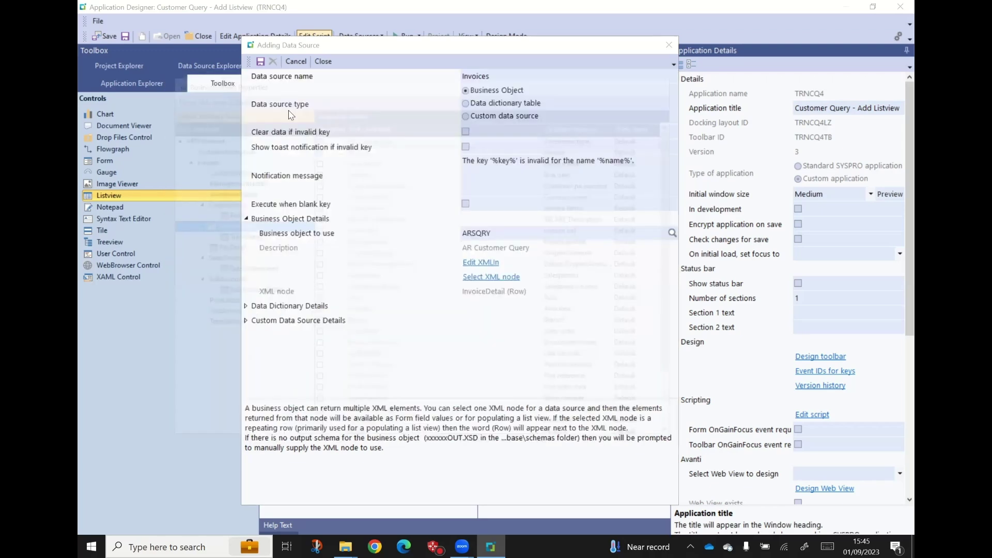
{"action": "left_click", "coordinate": [261, 62]}
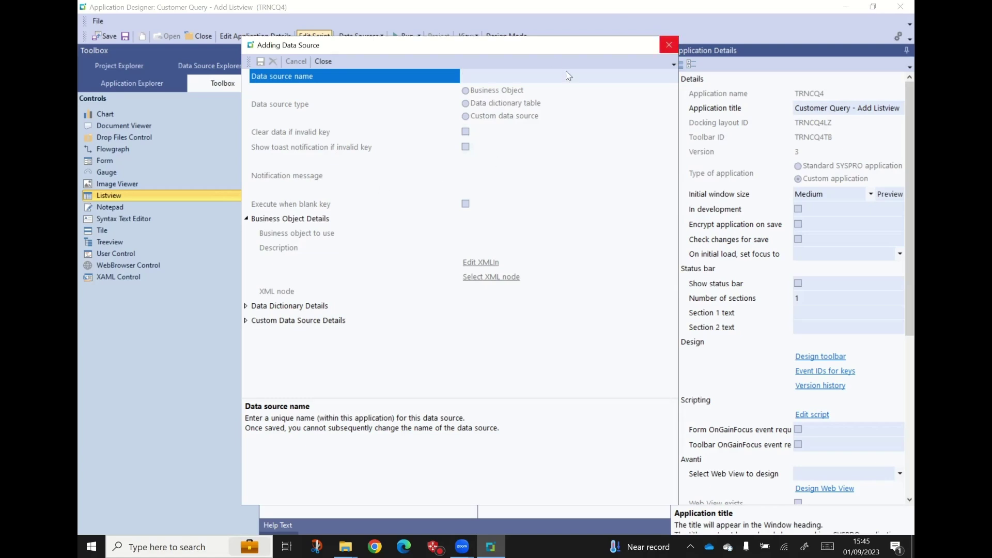
Add a Listview pane to the Customer Query application beside the Customer Info form
{"action": "left_click", "coordinate": [114, 200]}
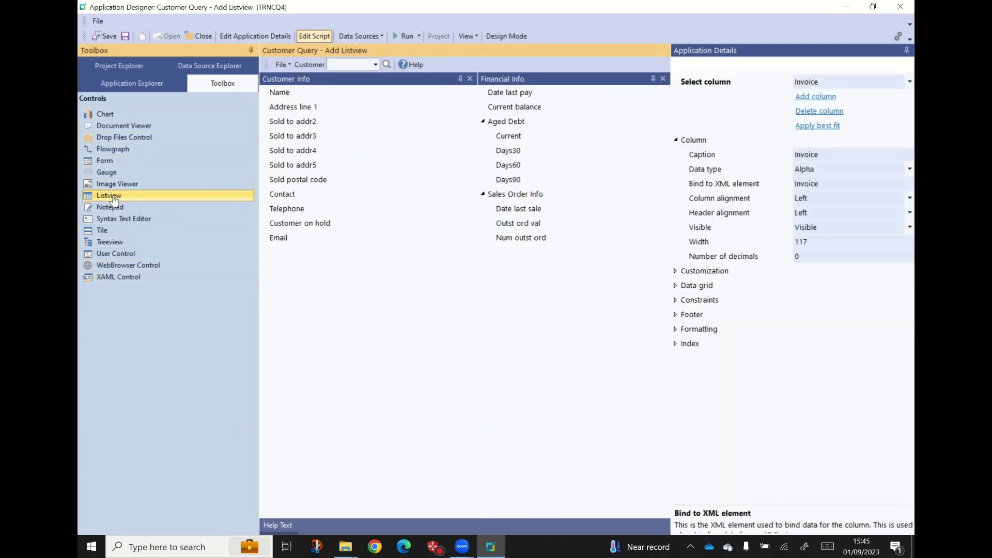
{"action": "left_click", "coordinate": [115, 200]}
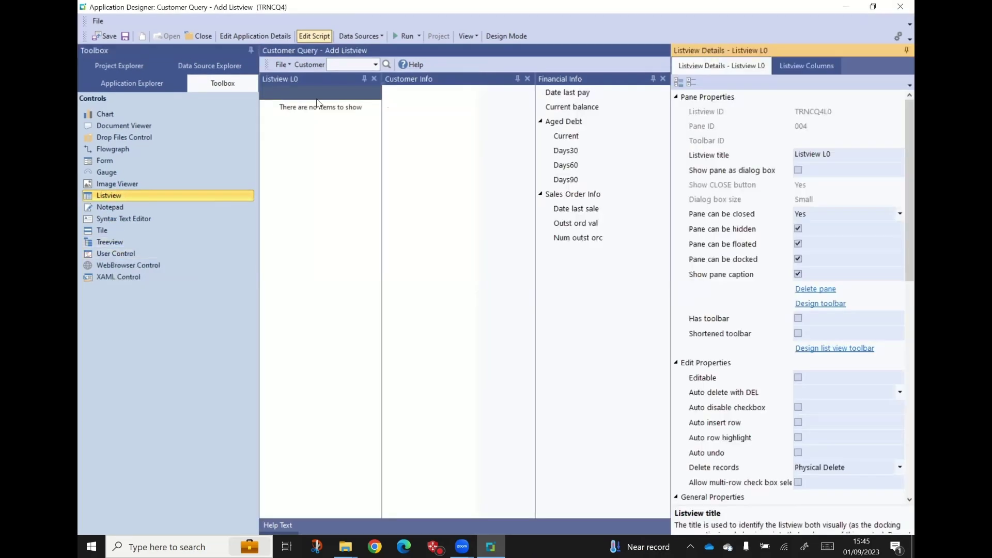
Dock the listview pane across the full width beneath the Customer Info and Financial Info forms and enlarge it to about half the application's height
{"action": "left_click", "coordinate": [317, 79]}
{"action": "left_click_drag", "start_coordinate": [316, 80], "coordinate": [325, 166]}
{"action": "left_click_drag", "start_coordinate": [407, 336], "coordinate": [465, 494]}
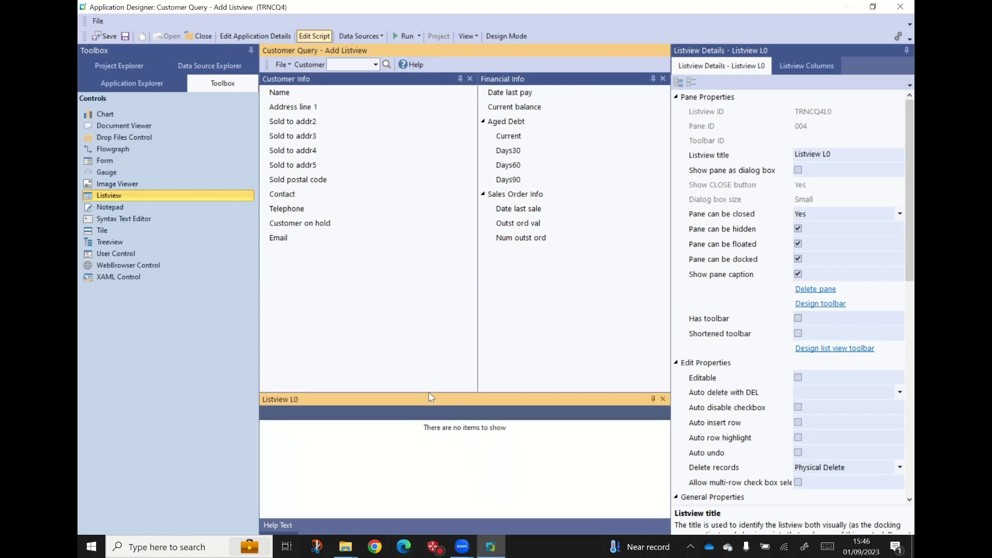
{"action": "left_click_drag", "start_coordinate": [430, 392], "coordinate": [425, 268]}
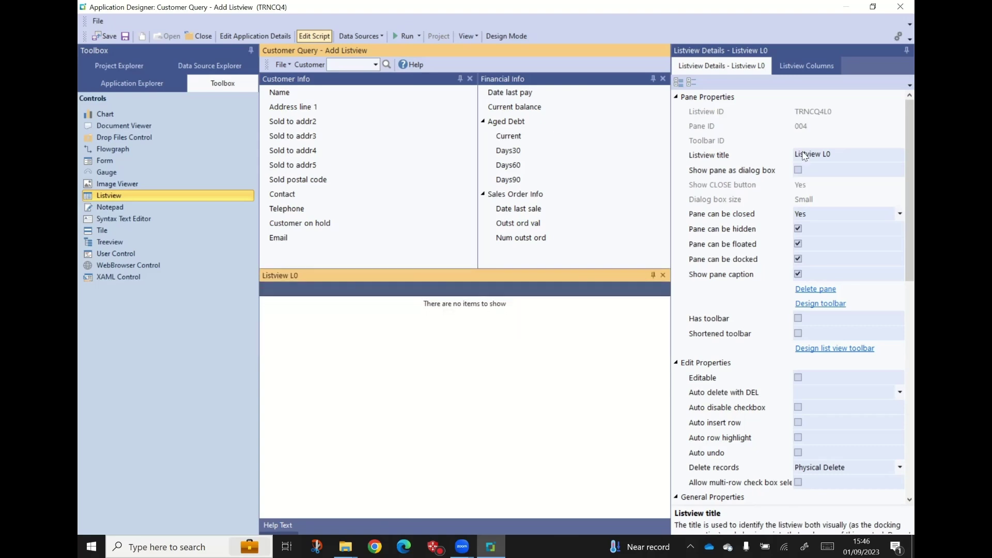
Change the listview's title to Invoices and dismiss the notification
{"action": "left_click", "coordinate": [852, 157]}
{"action": "key", "text": "ctrl+a"}
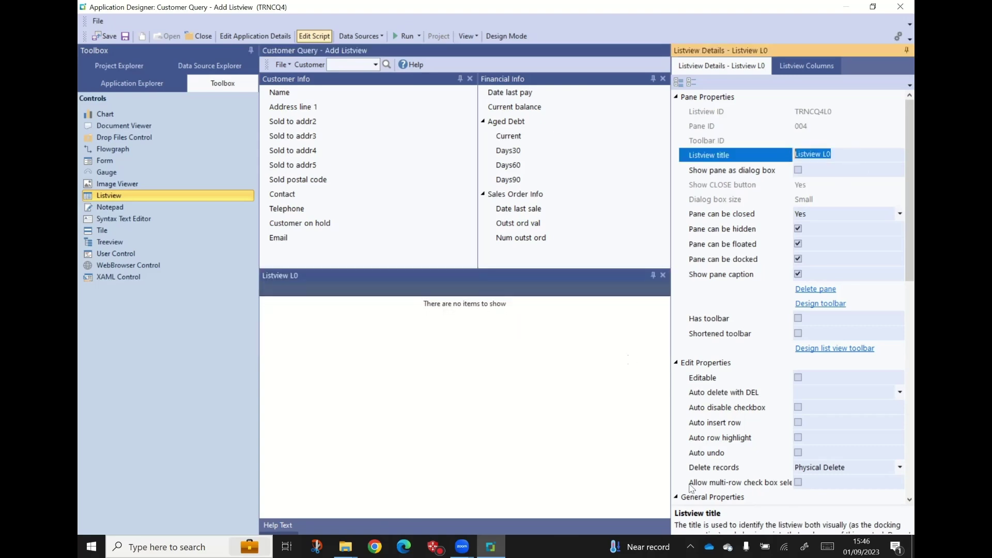
{"action": "type", "text": "Invoices"}
{"action": "key", "text": "Tab"}
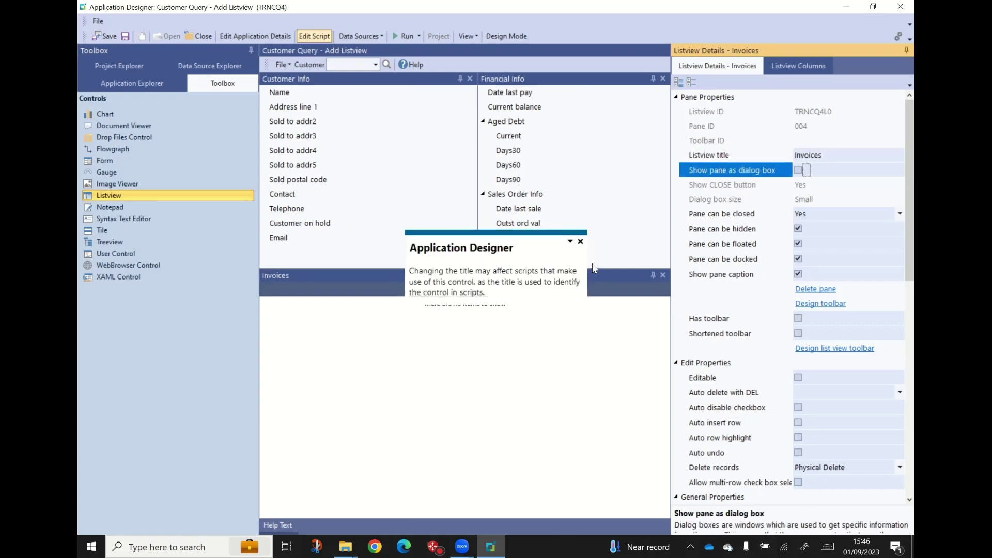
{"action": "left_click", "coordinate": [581, 241]}
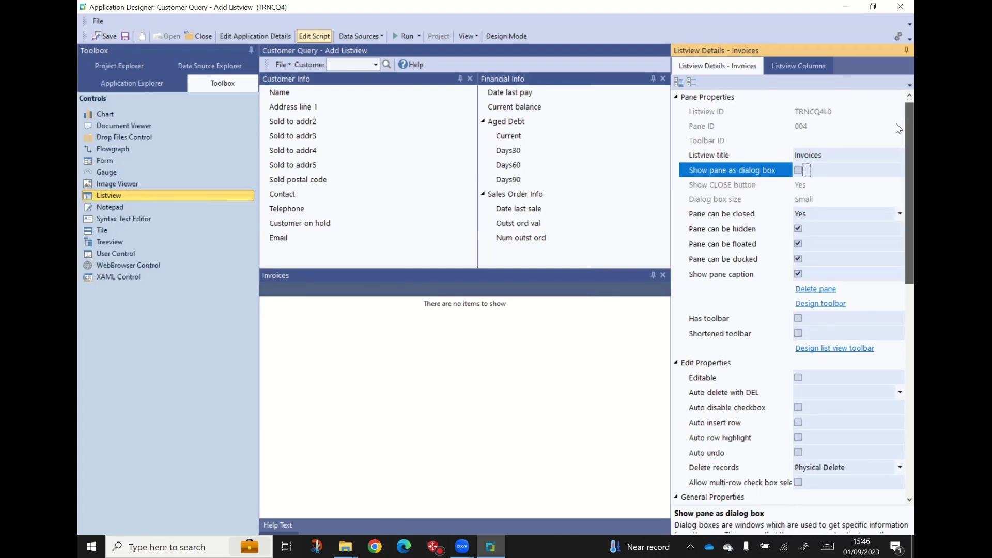
Bind the Invoices listview using a Business Object Data Source and select Invoices as its data source
{"action": "scroll", "coordinate": [899, 155], "scroll_direction": "down", "scroll_amount": 4}
{"action": "scroll", "coordinate": [899, 241], "scroll_direction": "down", "scroll_amount": 8}
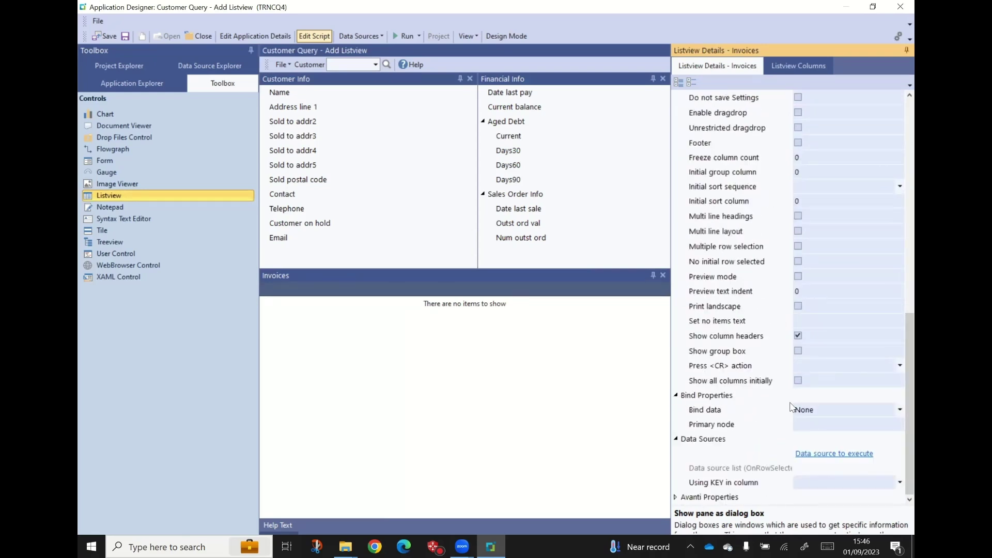
{"action": "left_click", "coordinate": [676, 396]}
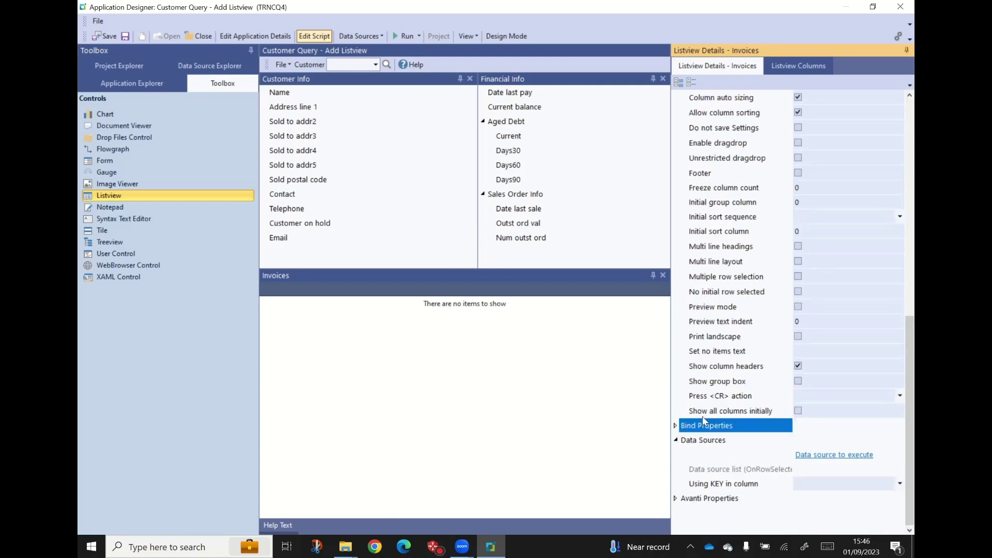
{"action": "left_click", "coordinate": [677, 426]}
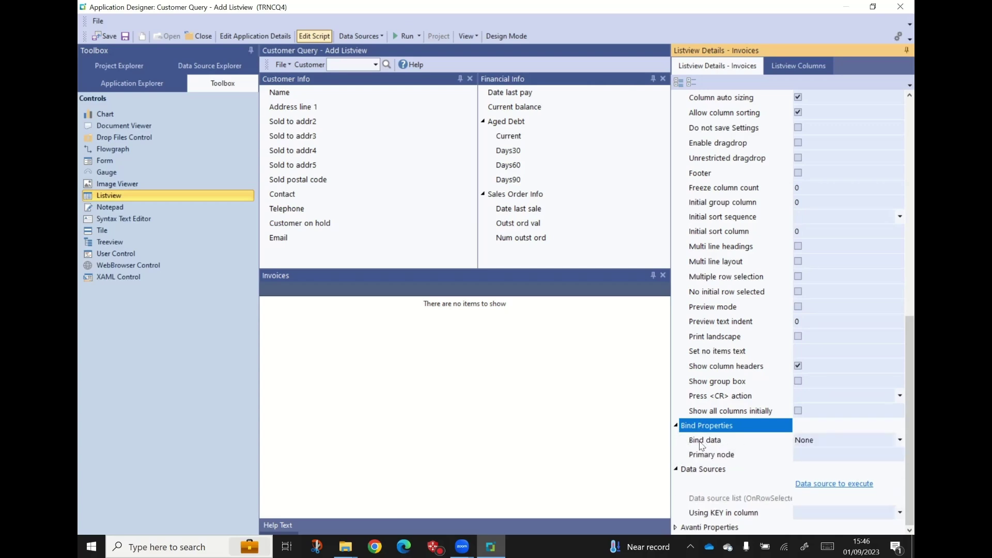
{"action": "left_click", "coordinate": [899, 441]}
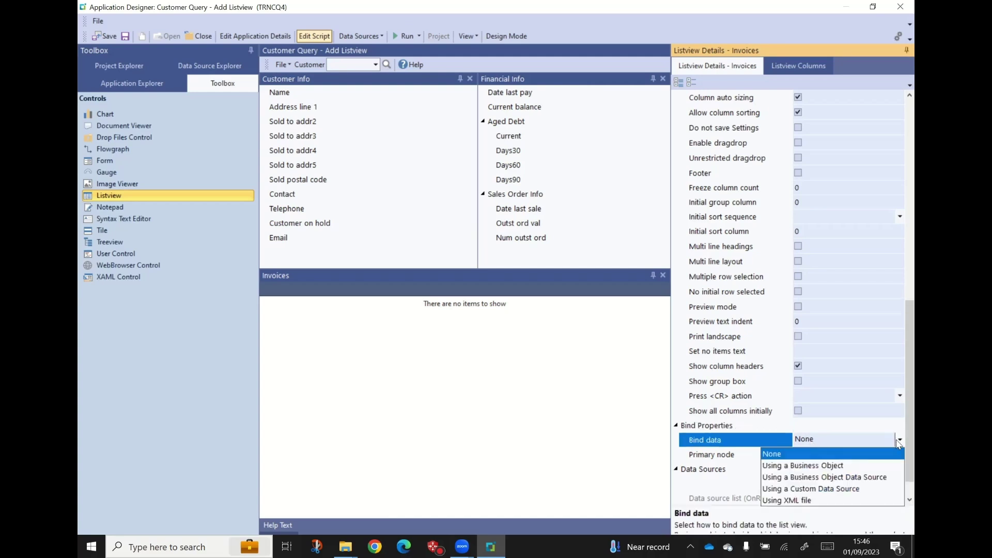
{"action": "left_click", "coordinate": [841, 477]}
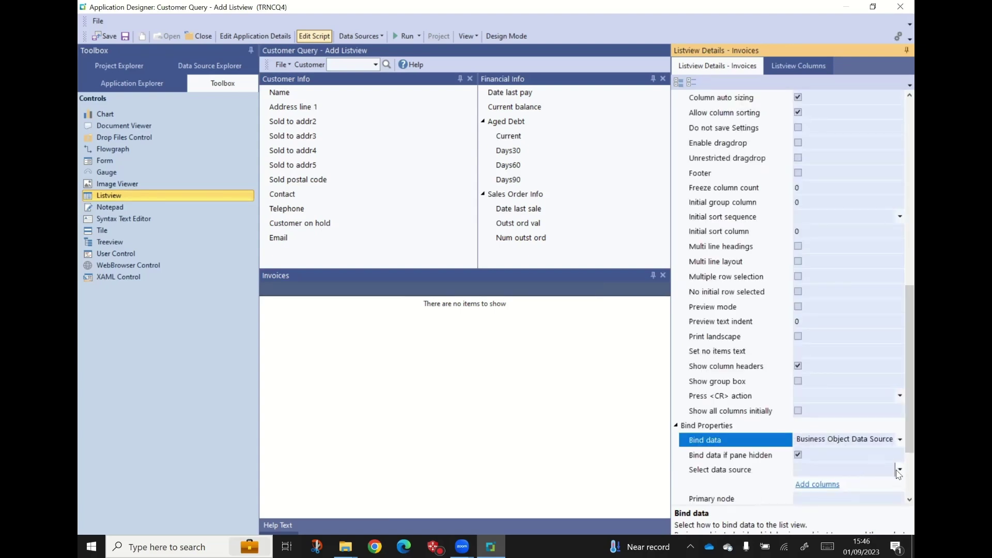
{"action": "left_click", "coordinate": [899, 470]}
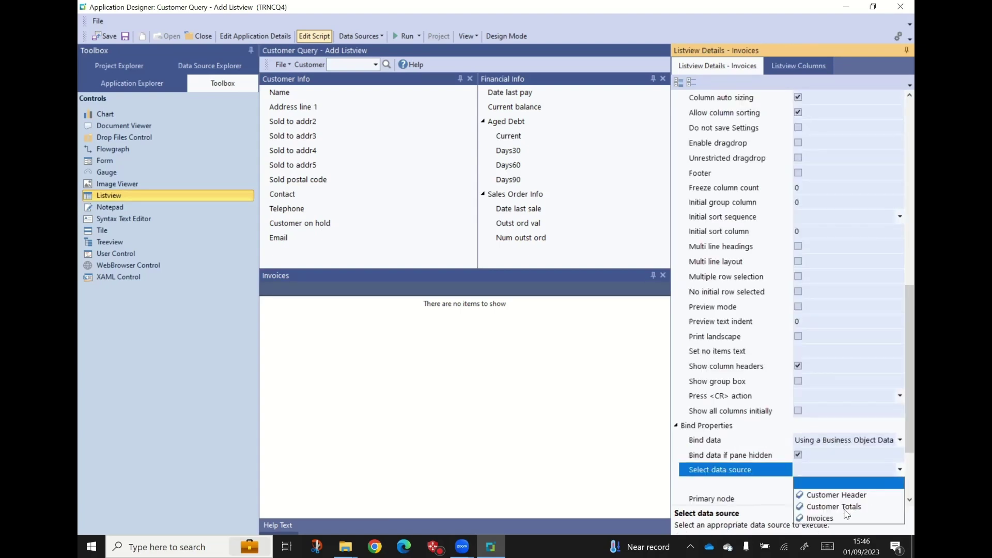
{"action": "left_click", "coordinate": [833, 518]}
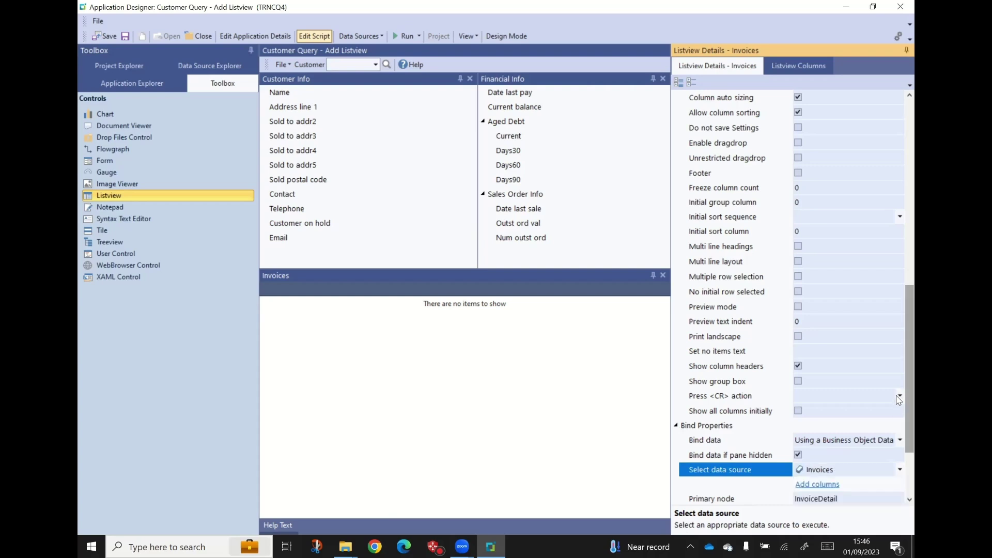
Add the InvoiceDetail columns Invoice, InvoiceDate, CustomerPoNumber, InvoiceBal, OriginalAmount and SalesOrder to the listview as column headers
{"action": "scroll", "coordinate": [899, 399], "scroll_direction": "down", "scroll_amount": 2}
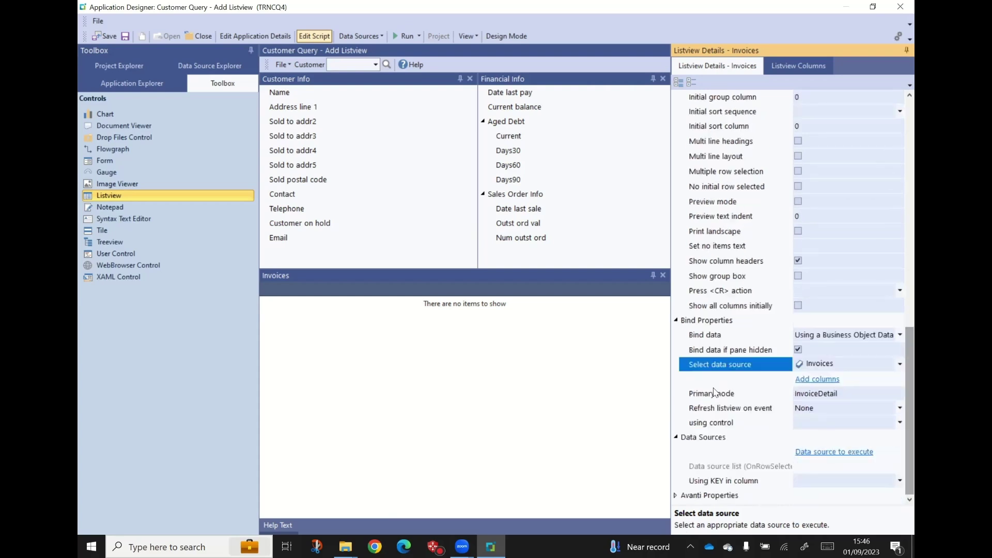
{"action": "left_click", "coordinate": [817, 381]}
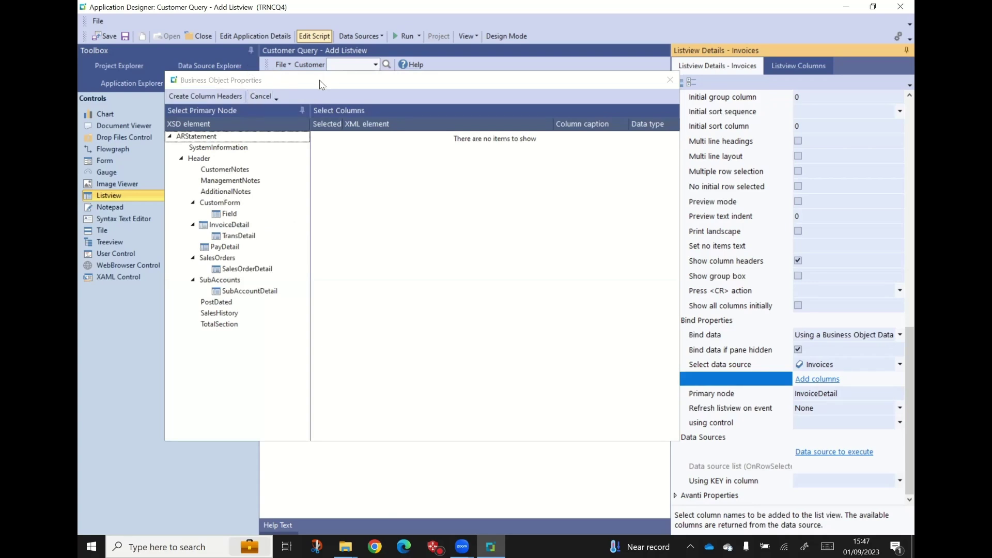
{"action": "left_click", "coordinate": [225, 225]}
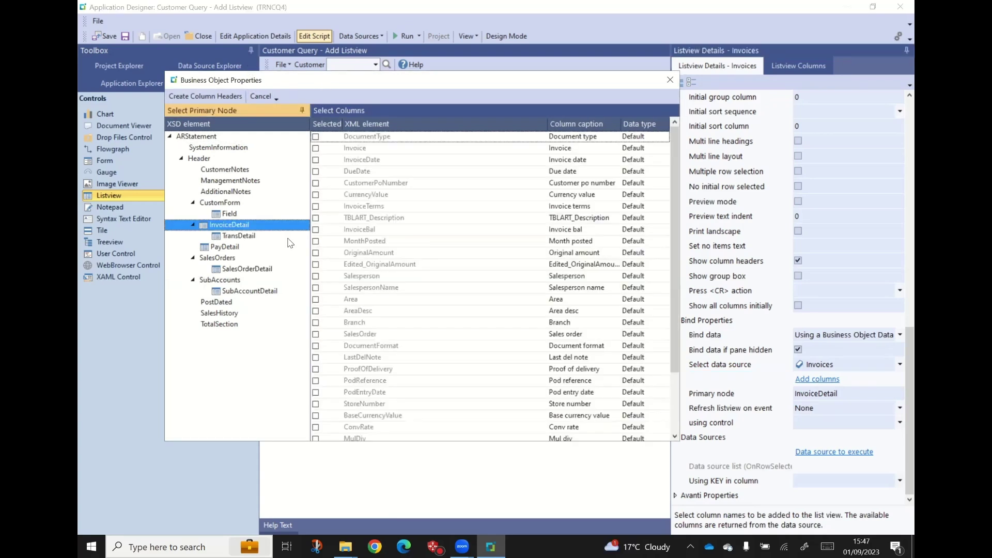
{"action": "left_click", "coordinate": [316, 149]}
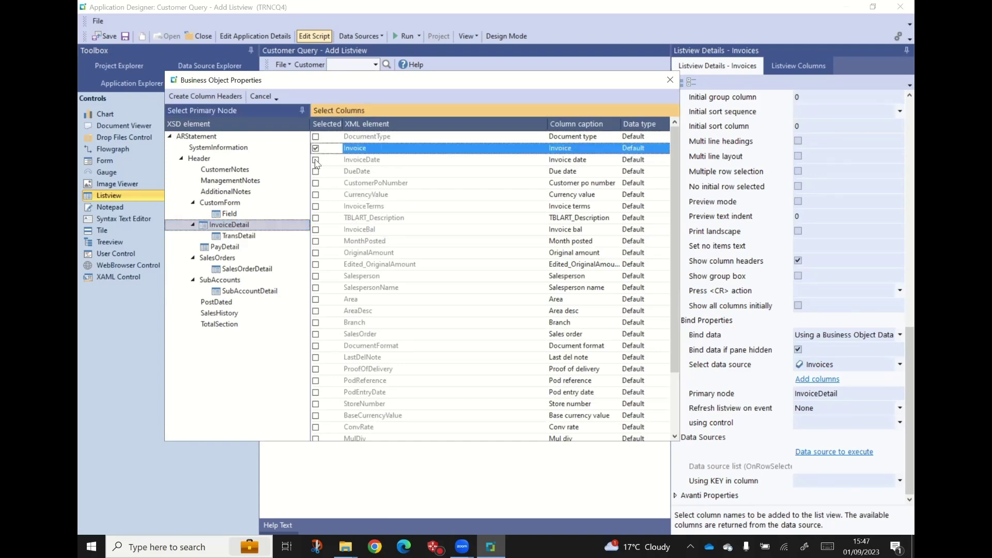
{"action": "left_click", "coordinate": [316, 162]}
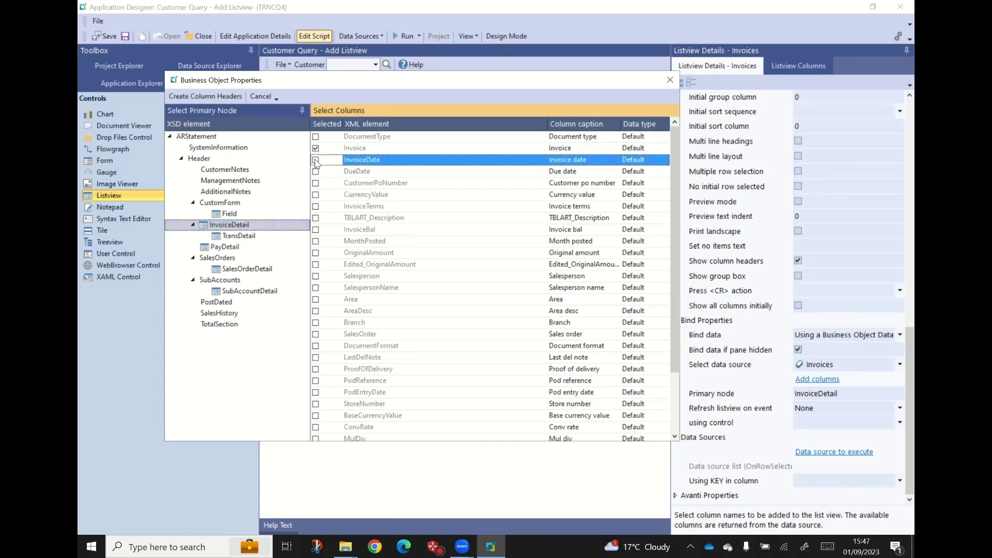
{"action": "left_click", "coordinate": [316, 184]}
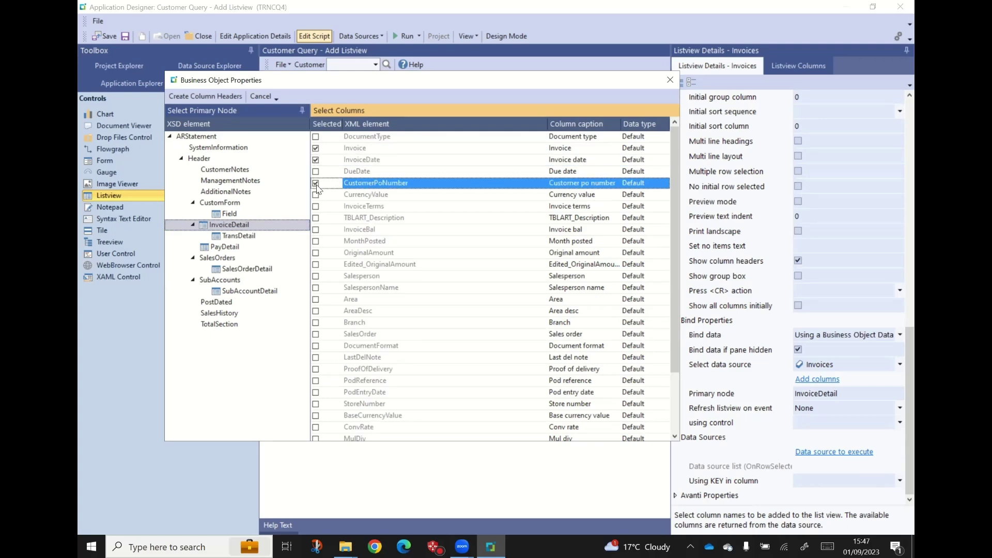
{"action": "left_click", "coordinate": [316, 231]}
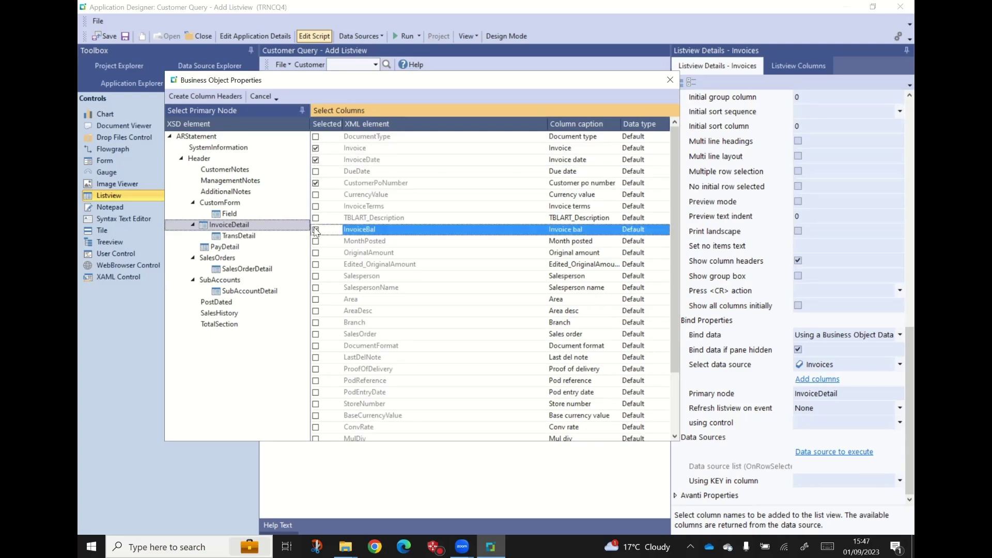
{"action": "left_click", "coordinate": [316, 254]}
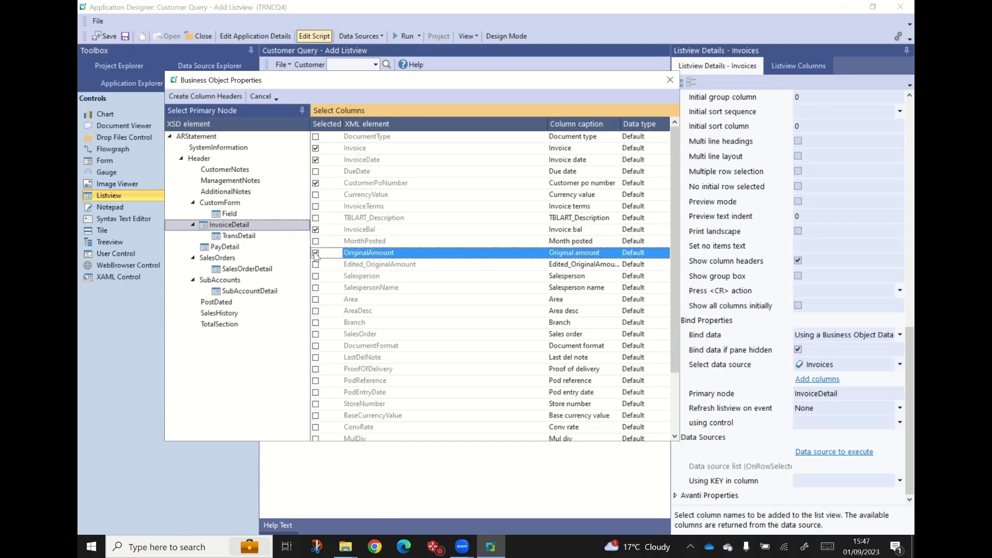
{"action": "left_click", "coordinate": [316, 334]}
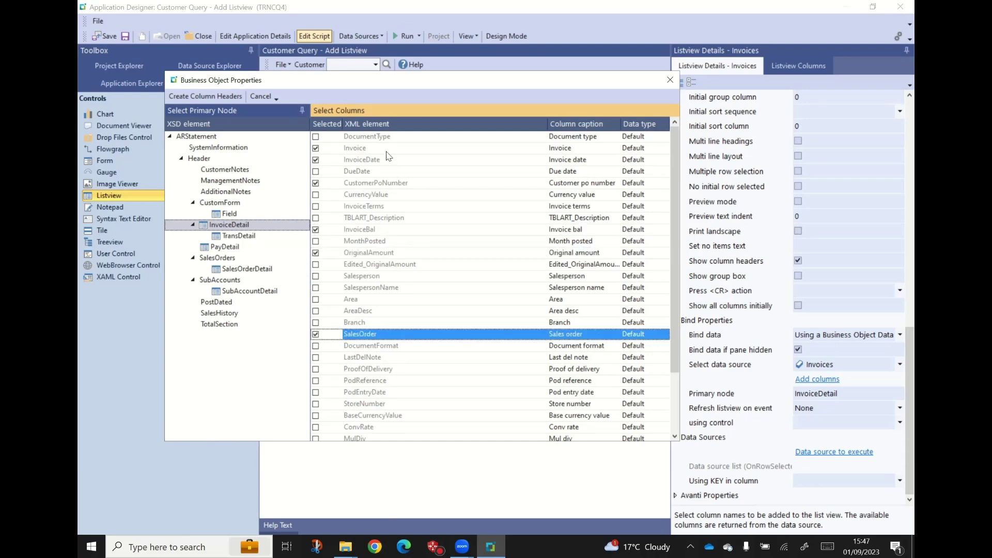
{"action": "left_click", "coordinate": [209, 98]}
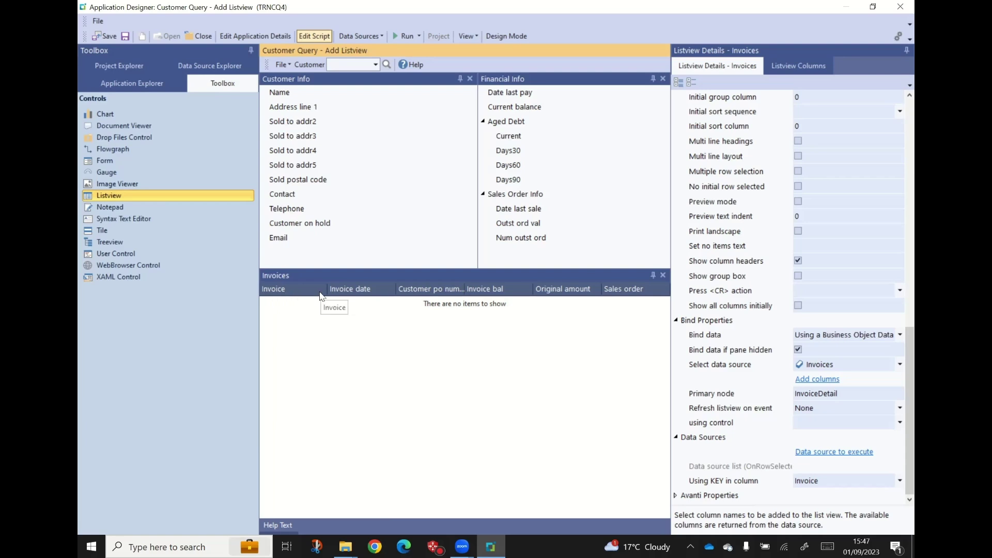
Examine the Invoice column's properties and the list of columns available for modification in the Invoices listview
{"action": "left_click", "coordinate": [285, 293]}
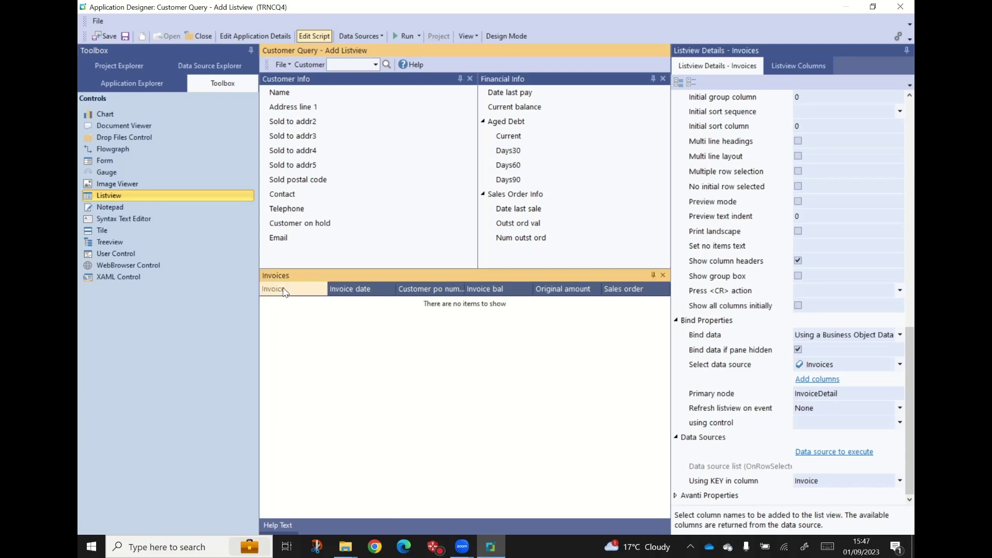
{"action": "left_click", "coordinate": [810, 64]}
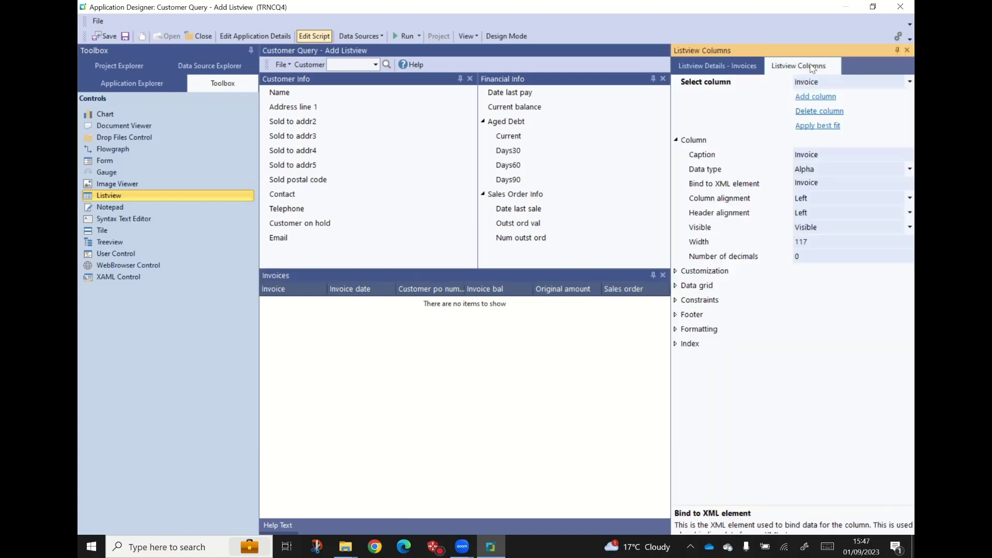
{"action": "left_click", "coordinate": [899, 83]}
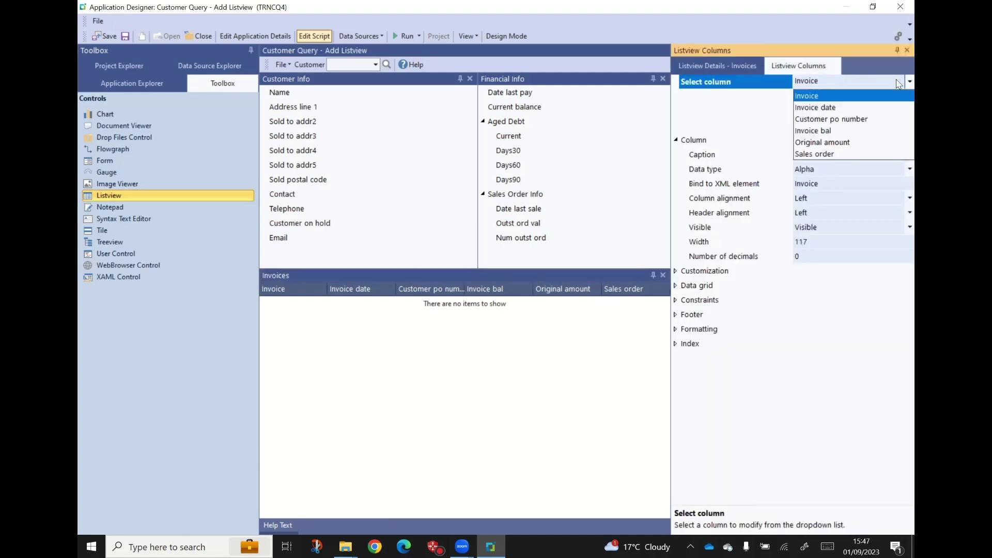
{"action": "left_click", "coordinate": [898, 84]}
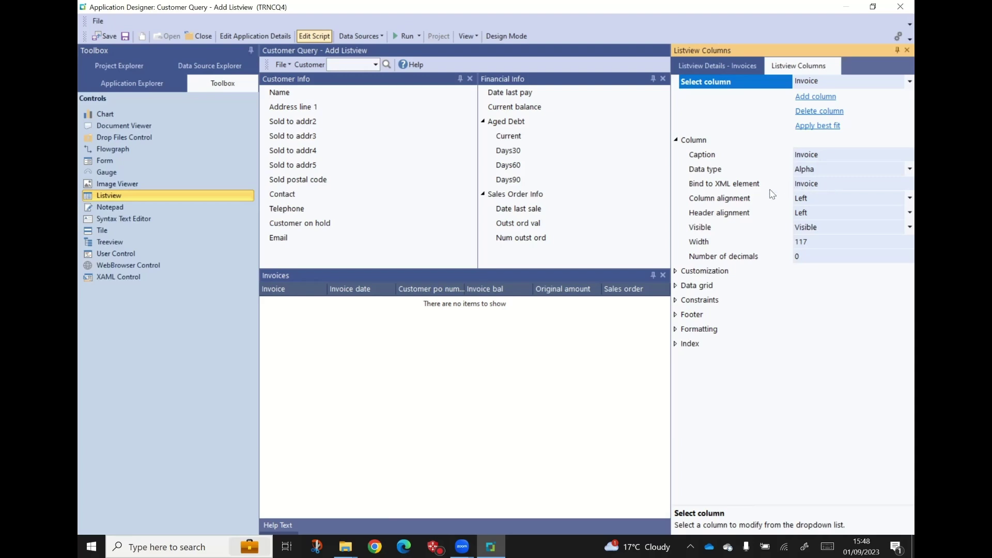
Set the listview to refresh on the ToolbarExecuted event using the control TRNCQ4TB, Customer, ID 38000
{"action": "left_click", "coordinate": [712, 65]}
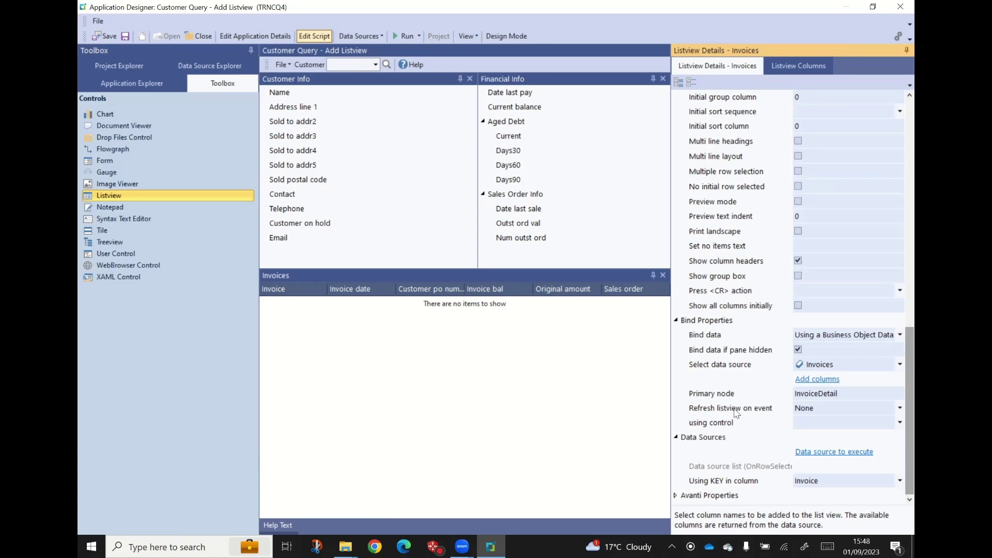
{"action": "left_click", "coordinate": [899, 409]}
{"action": "left_click", "coordinate": [827, 434]}
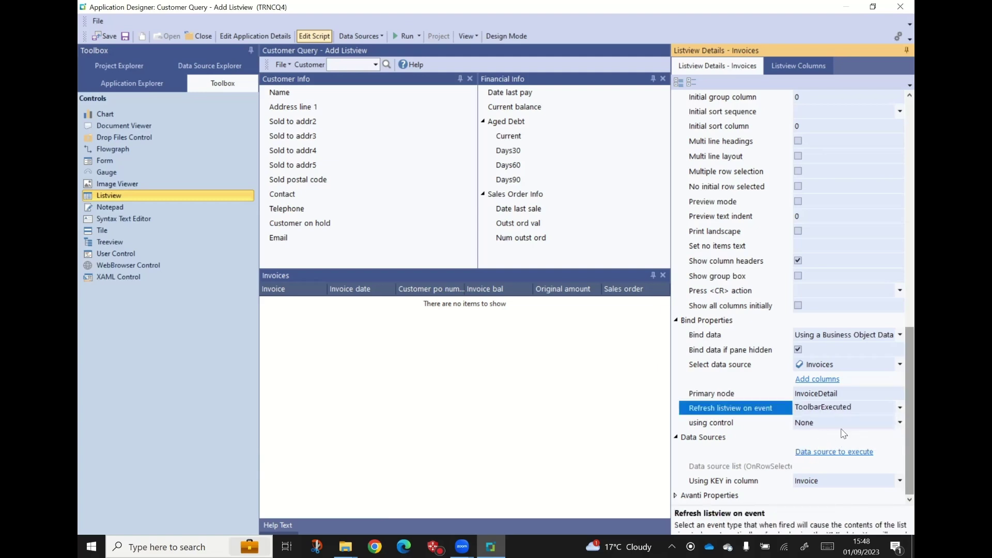
{"action": "left_click", "coordinate": [899, 424]}
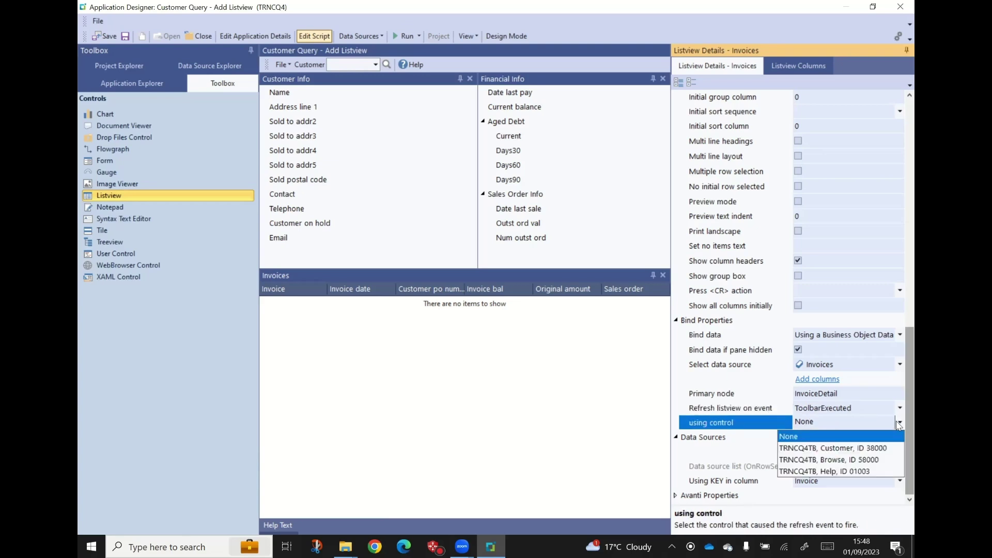
{"action": "left_click", "coordinate": [830, 449]}
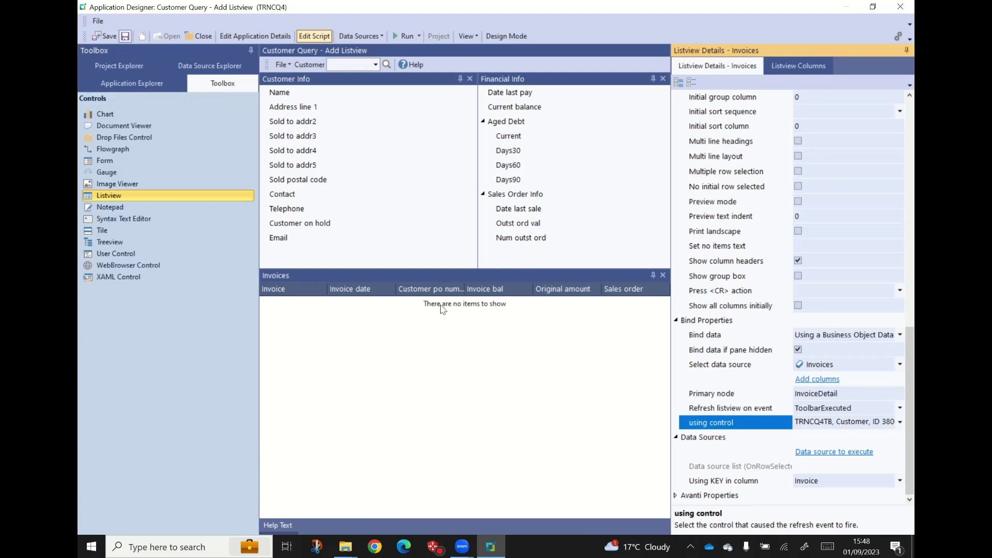
Save and run the application, then enlarge the upper forms so all their fields fit above the Invoices listview
{"action": "key", "text": "ctrl+s"}
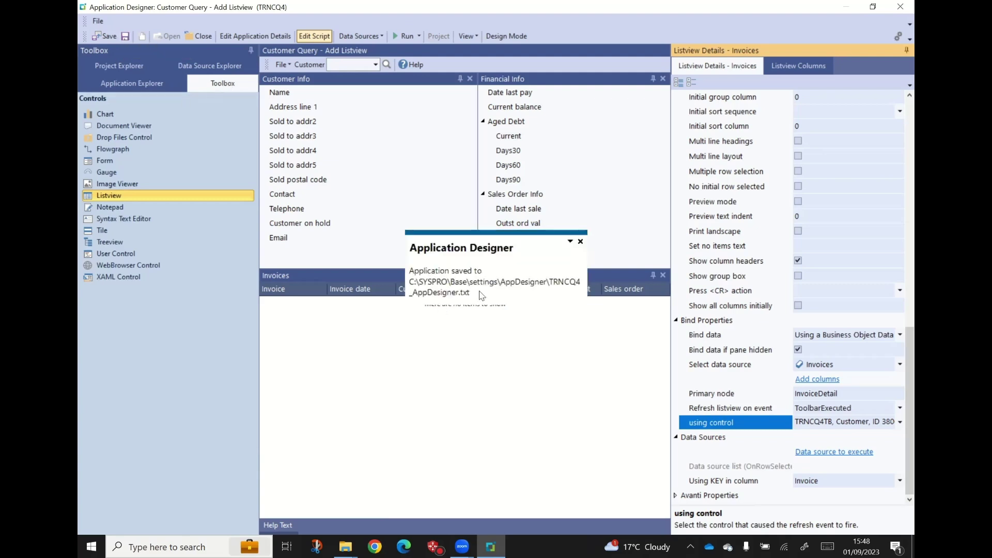
{"action": "left_click", "coordinate": [404, 36]}
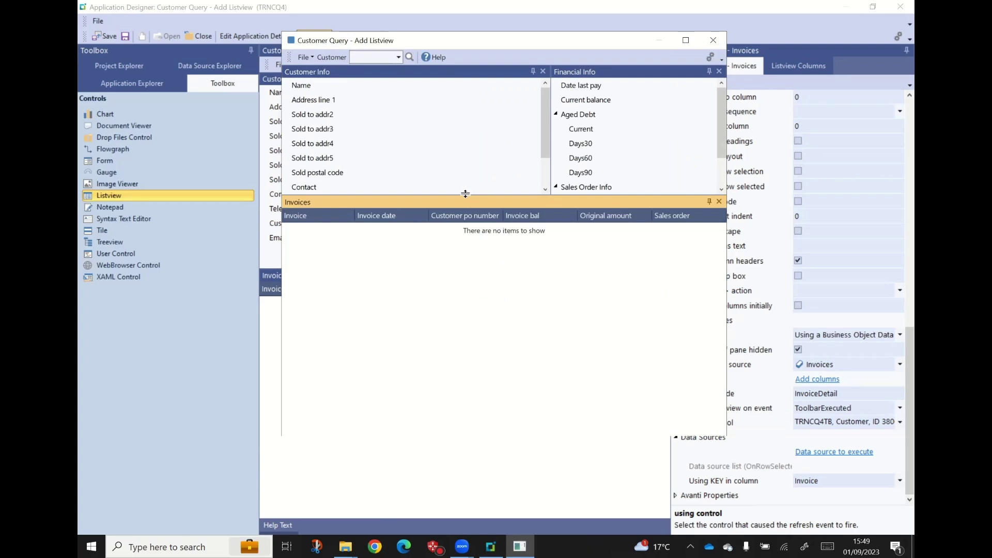
{"action": "left_click_drag", "start_coordinate": [465, 194], "coordinate": [463, 268]}
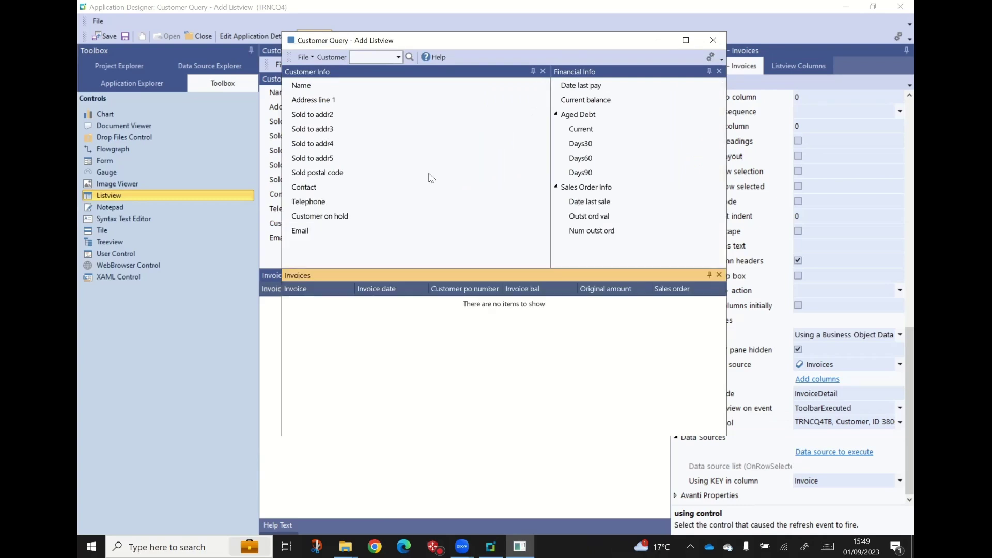
Query the customer in the running application by entering the customer number in the Customer field
{"action": "left_click", "coordinate": [368, 58]}
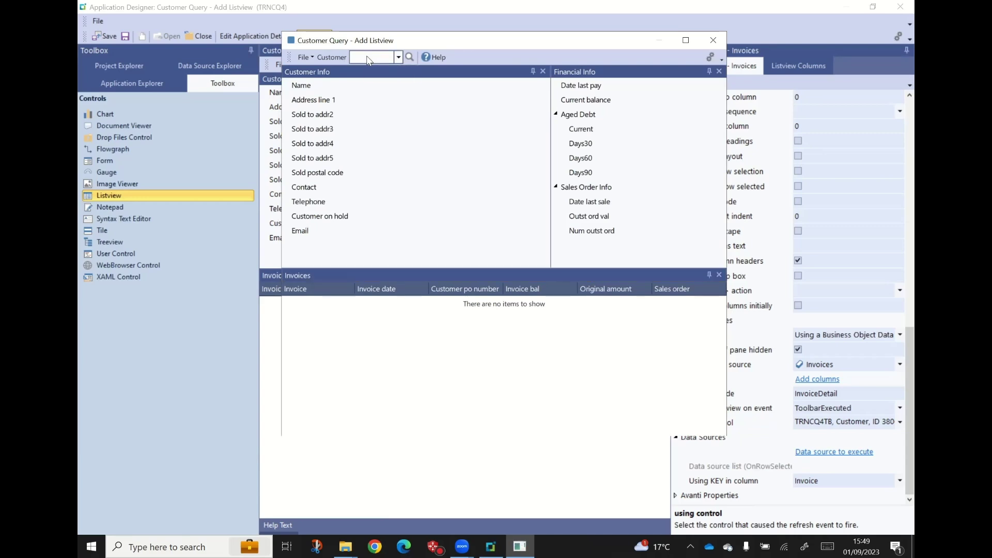
{"action": "type", "text": "0000001"}
{"action": "key", "text": "Return"}
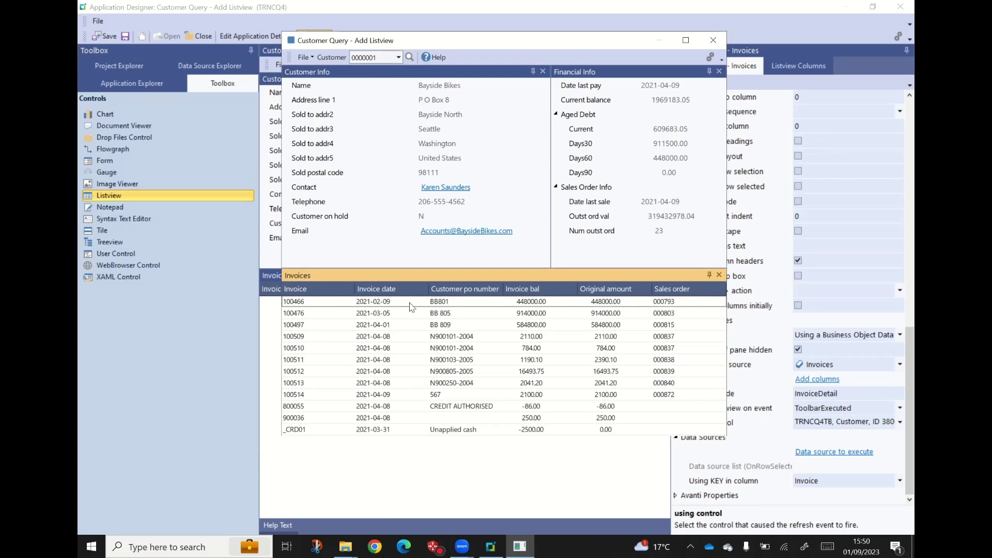
View the customer help text in the running application, then close it
{"action": "left_click", "coordinate": [438, 57]}
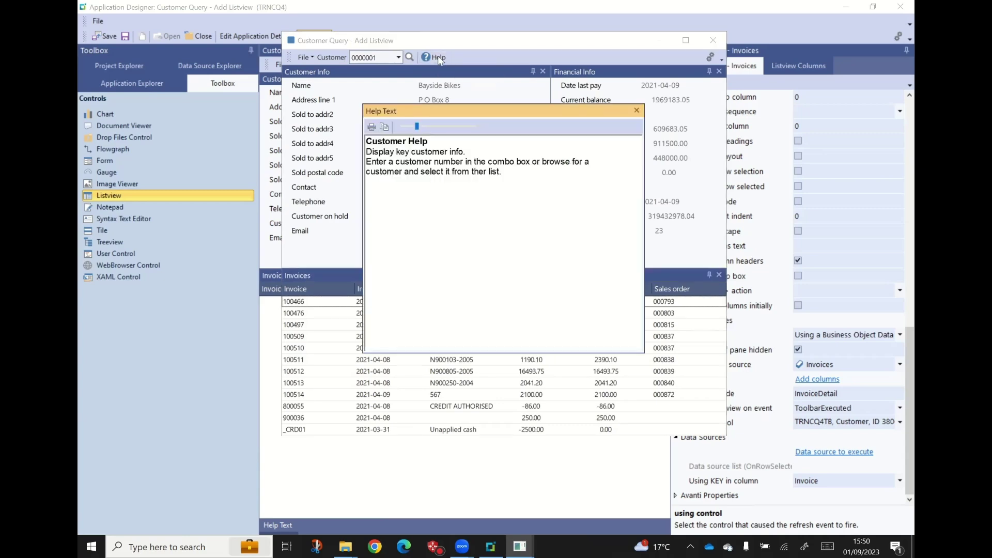
{"action": "left_click", "coordinate": [637, 110]}
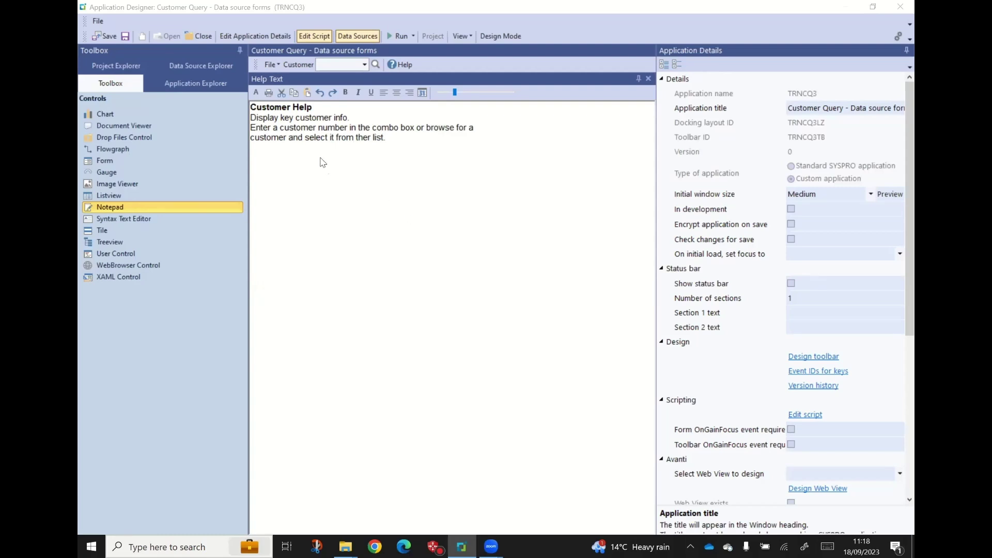
Open the TRNCQ3 application's script and comment out the Tbar_Customer constant and the Tbar_Customer case with its message box
{"action": "left_click", "coordinate": [321, 38]}
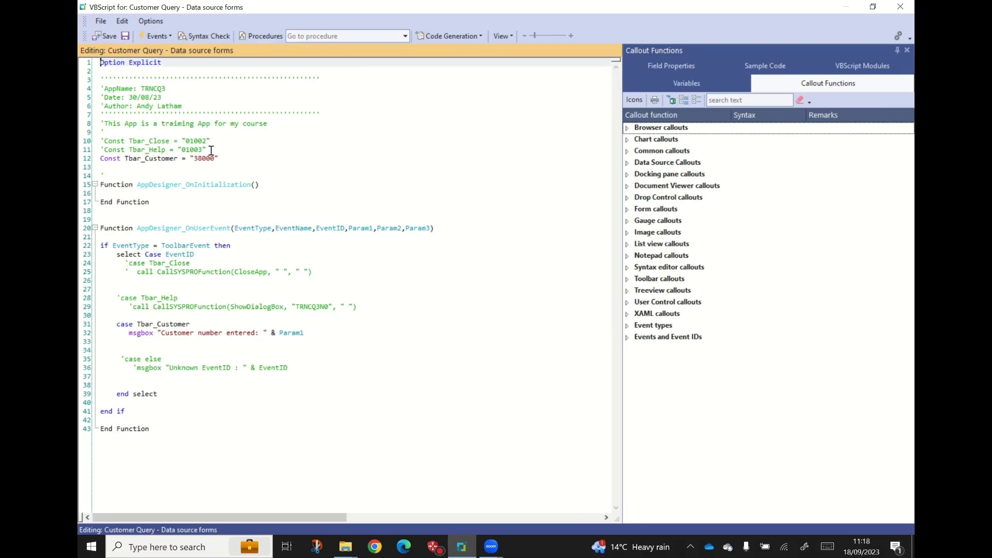
{"action": "left_click", "coordinate": [102, 158]}
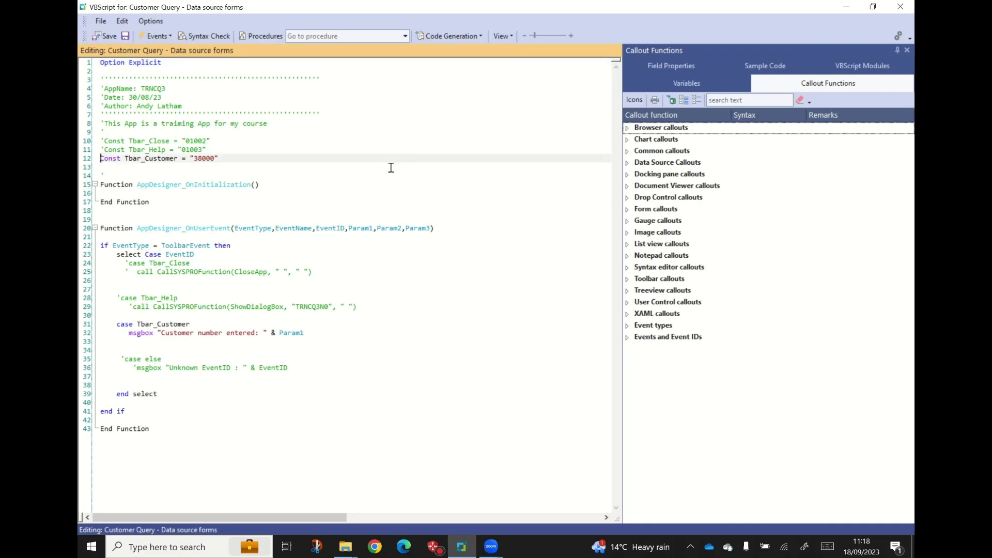
{"action": "type", "text": "'"}
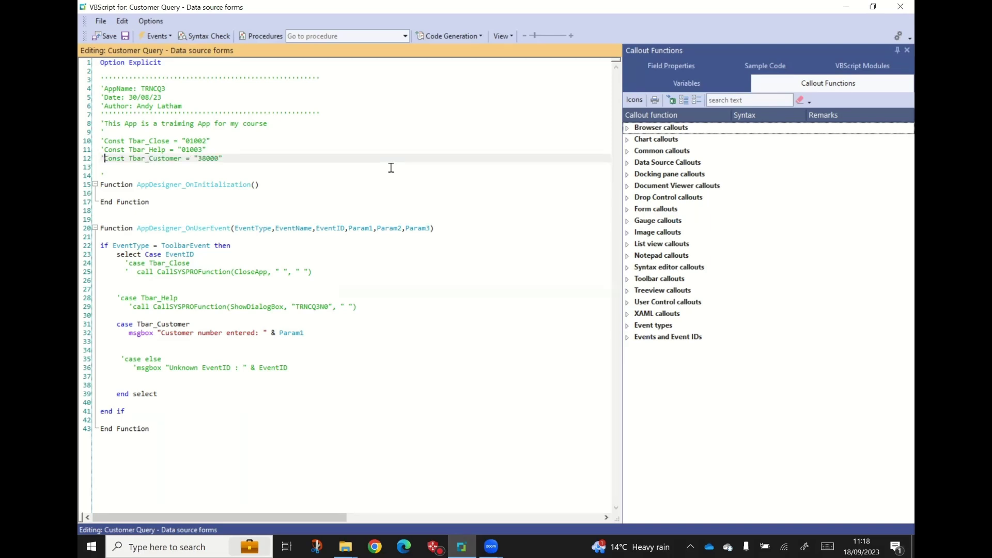
{"action": "left_click", "coordinate": [115, 322]}
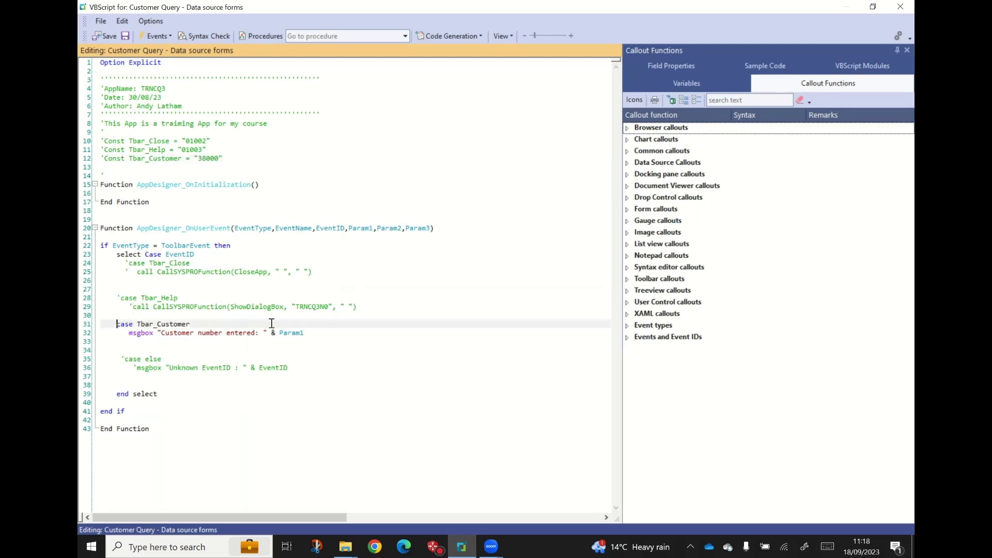
{"action": "type", "text": "'"}
{"action": "key", "text": "Down"}
{"action": "type", "text": "'"}
{"action": "key", "text": "Down"}
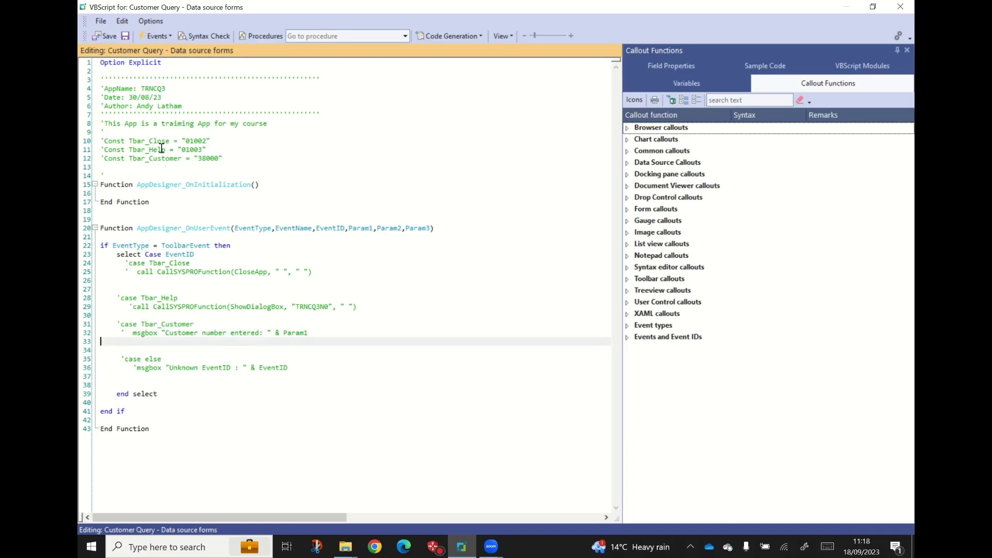
Delete the three commented Tbar constants and the whole ToolbarEvent if block with its surplus blank line from AppDesigner_OnUserEvent
{"action": "left_click_drag", "start_coordinate": [234, 159], "coordinate": [91, 143]}
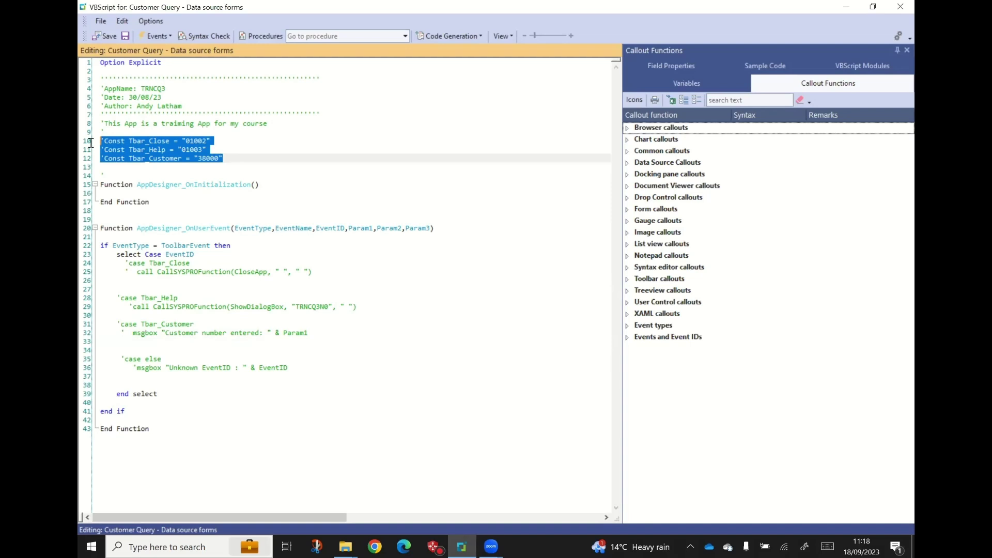
{"action": "key", "text": "Delete"}
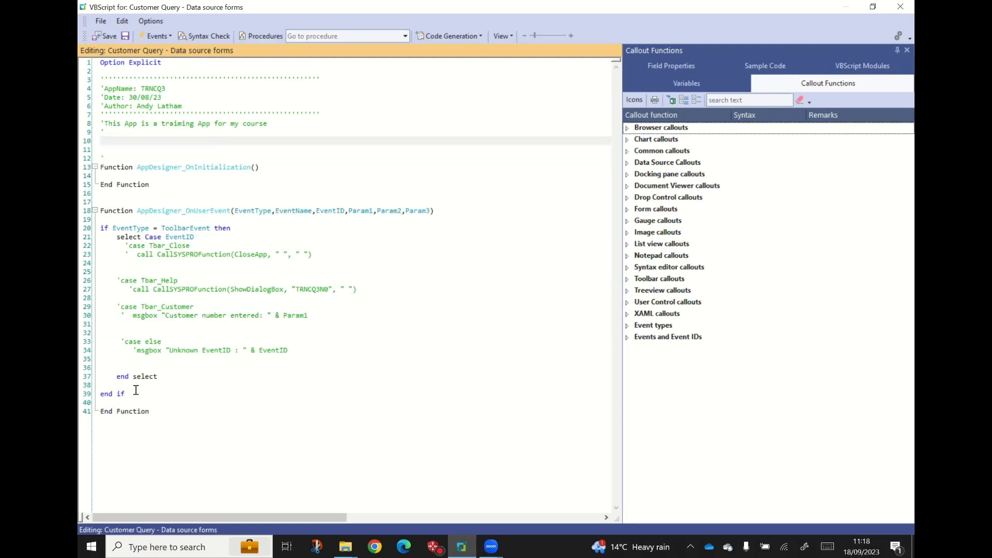
{"action": "left_click_drag", "start_coordinate": [140, 393], "coordinate": [84, 224]}
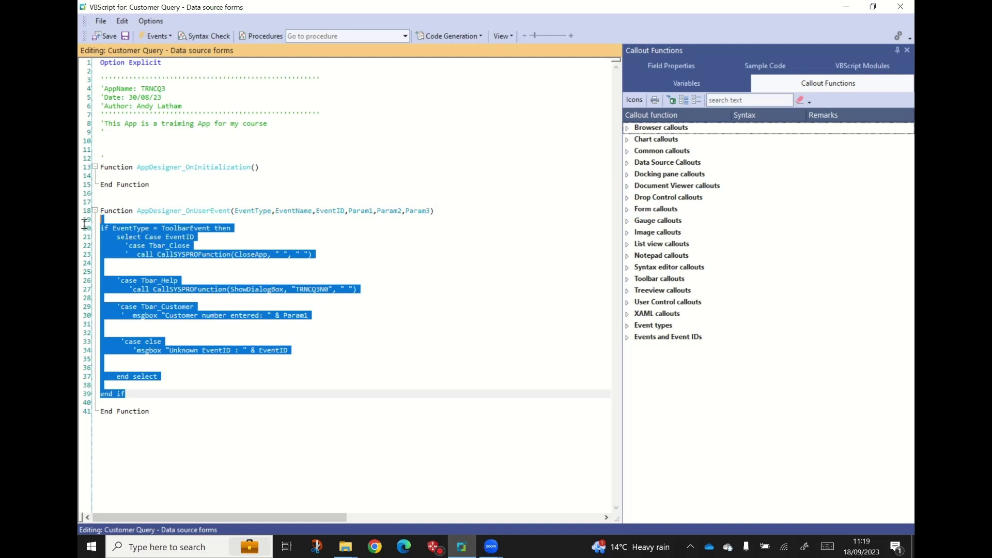
{"action": "key", "text": "Delete"}
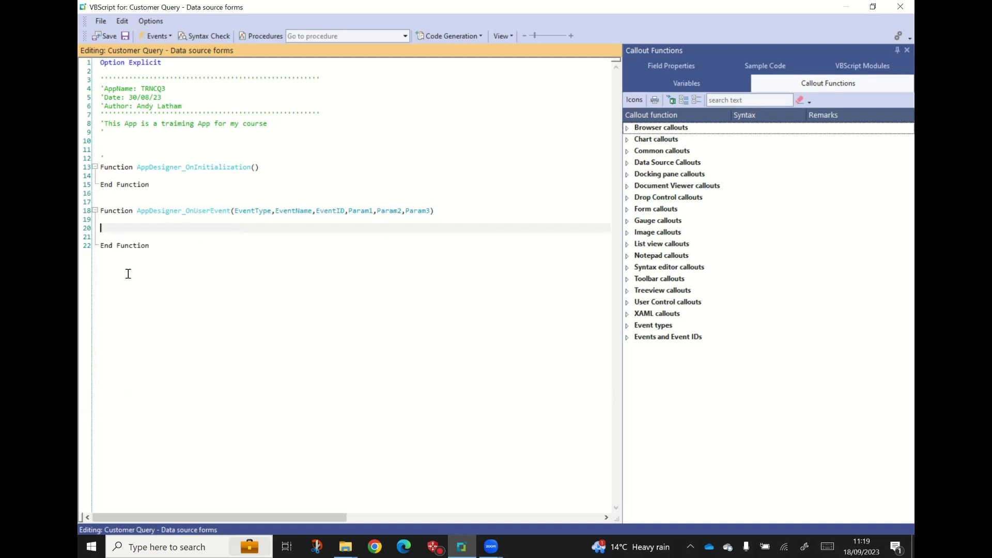
{"action": "key", "text": "Delete"}
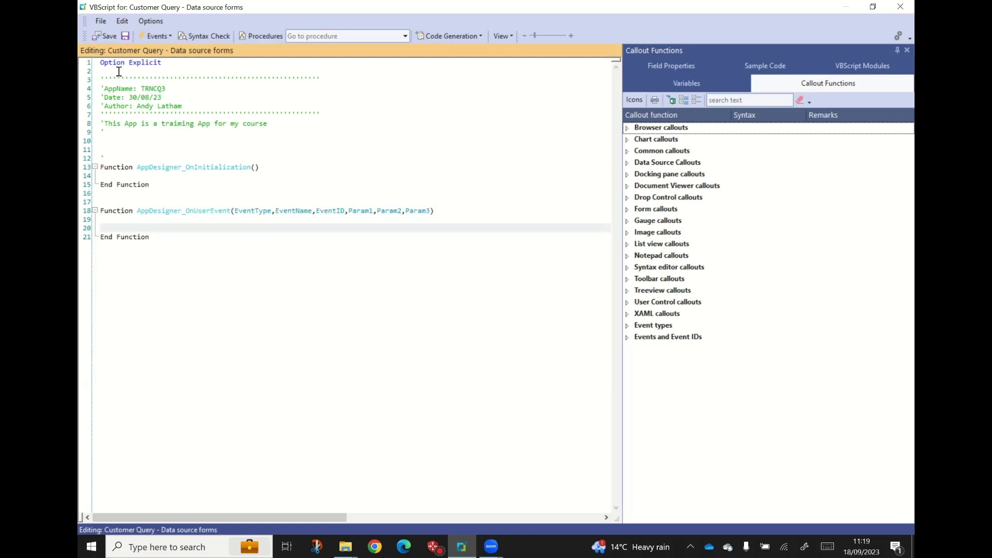